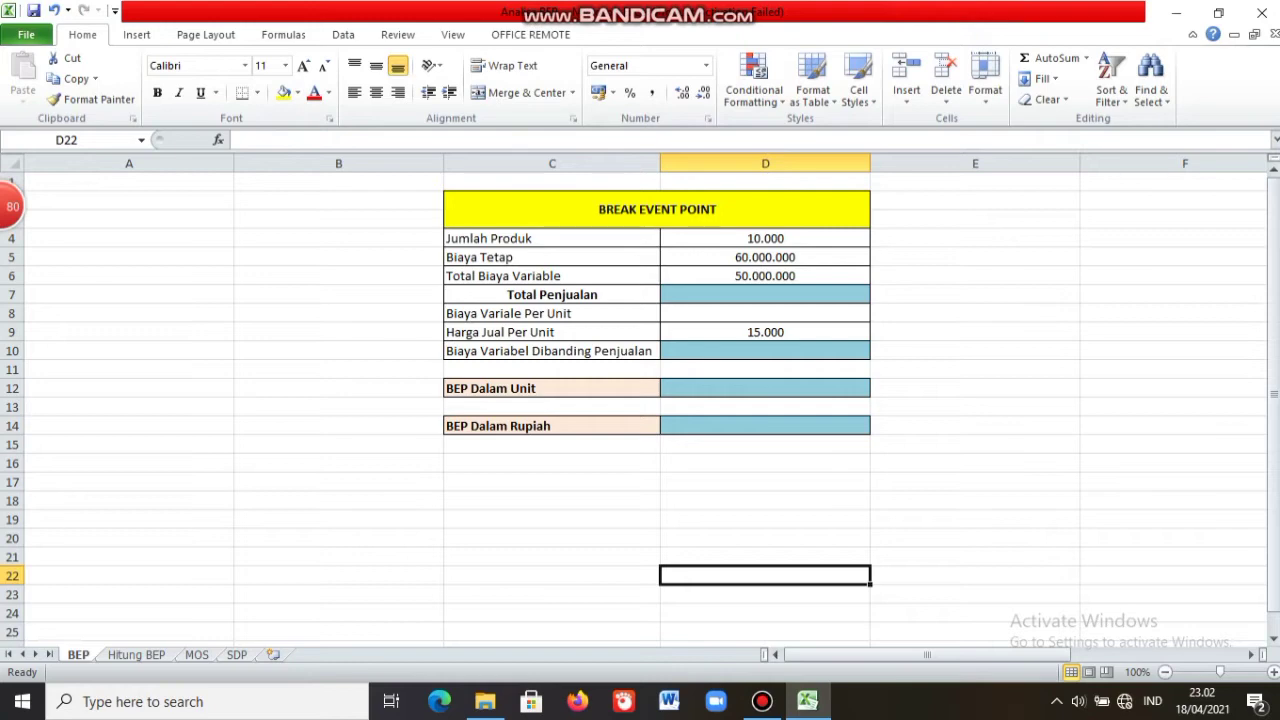
Apply the custom number format #.##0 to the value cells D4:D10 of the break-even table.
{"action": "left_click", "coordinate": [765, 238]}
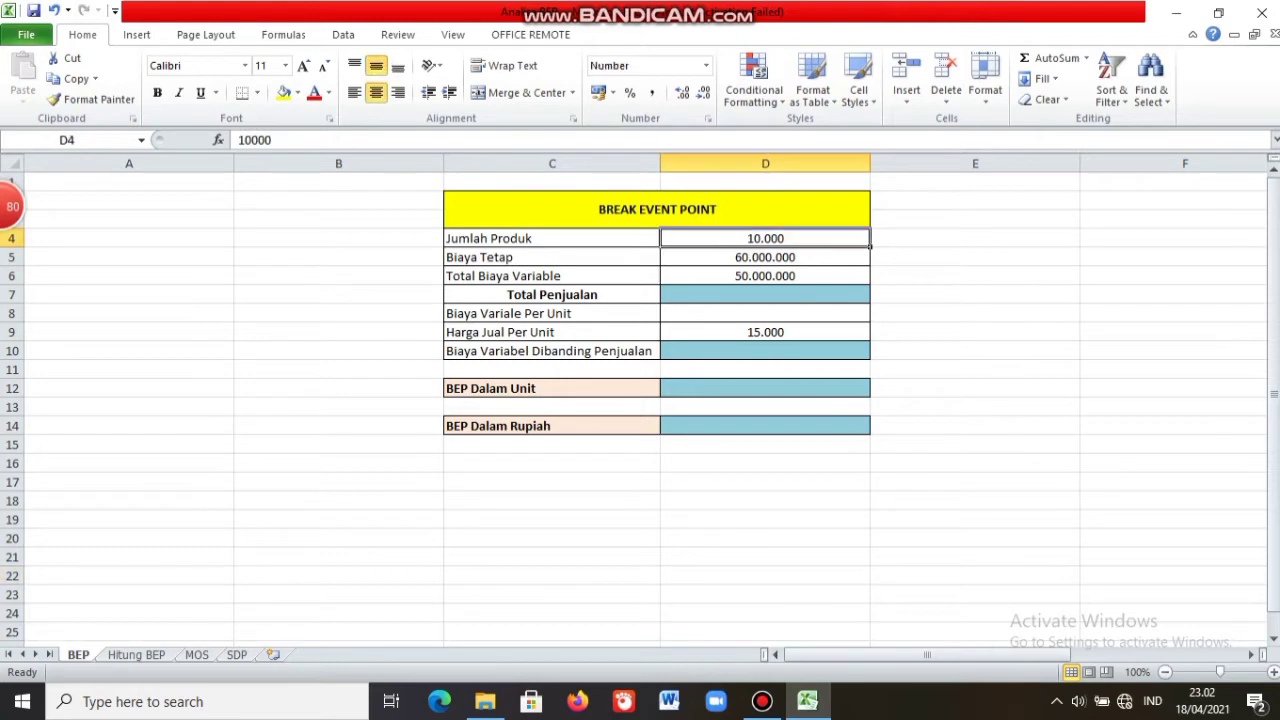
{"action": "left_click_drag", "start_coordinate": [765, 238], "coordinate": [765, 351]}
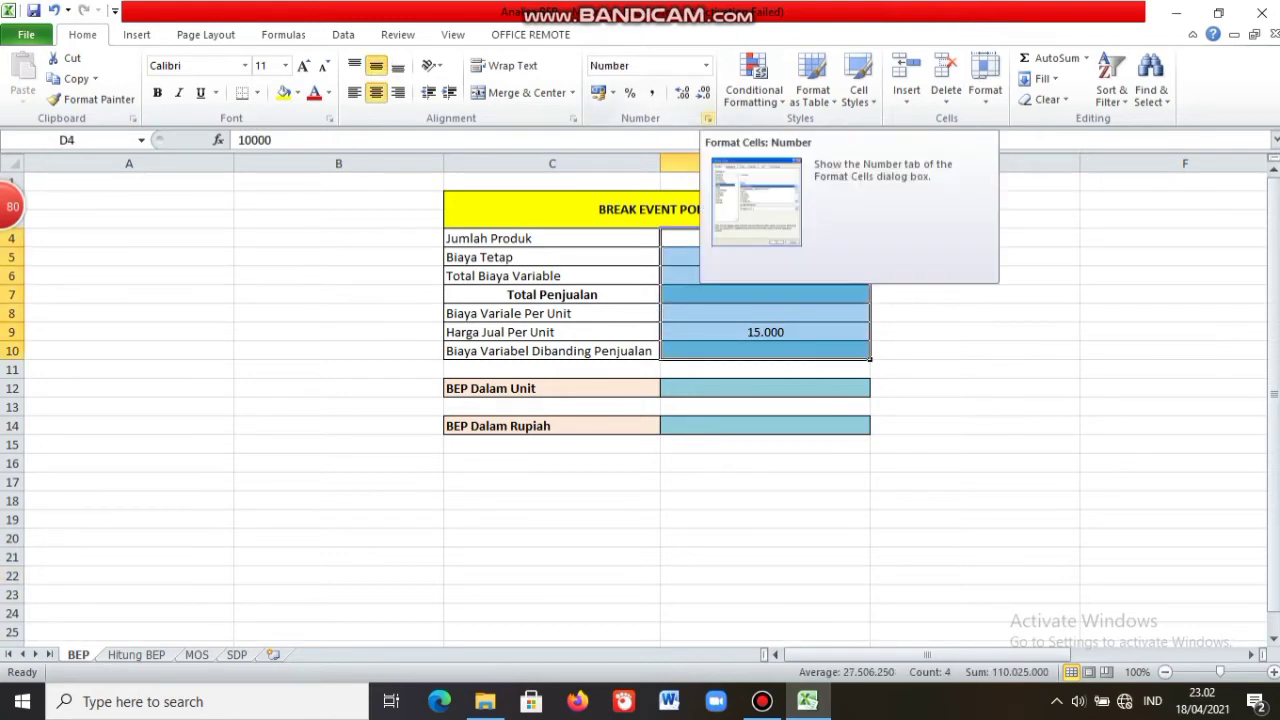
{"action": "left_click", "coordinate": [707, 118]}
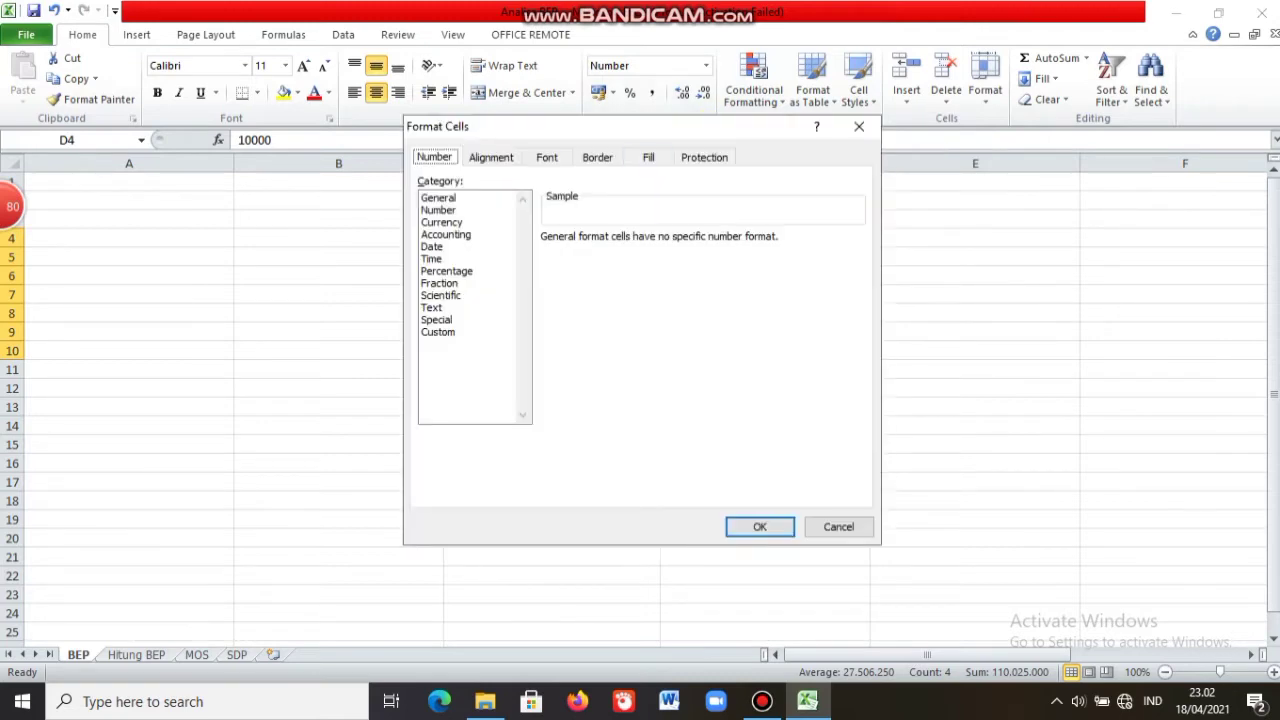
{"action": "left_click", "coordinate": [437, 332]}
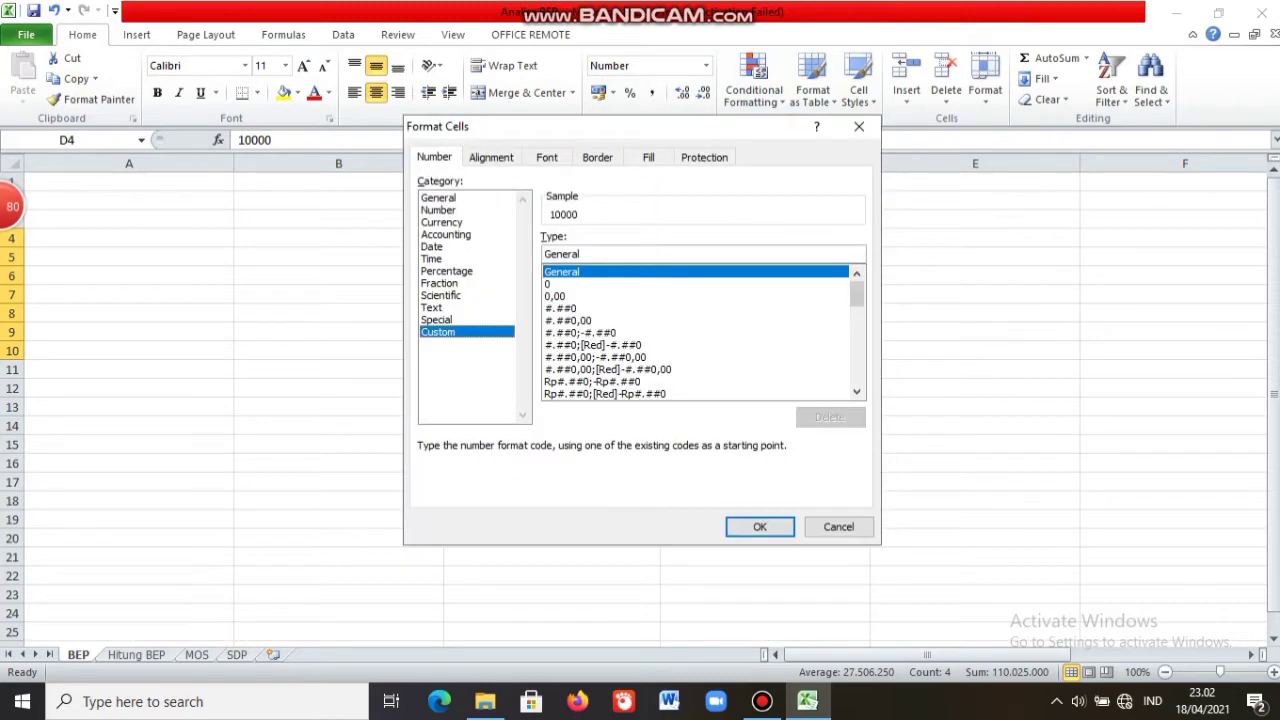
{"action": "left_click", "coordinate": [560, 308]}
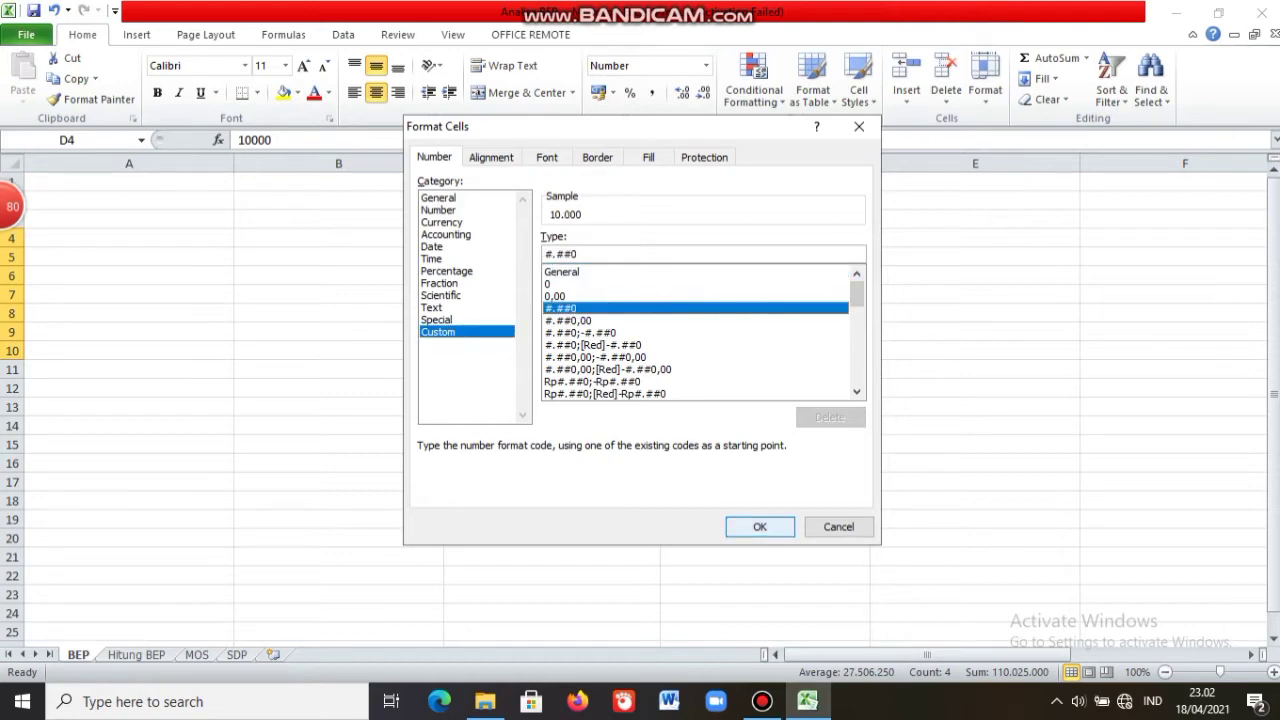
{"action": "left_click", "coordinate": [760, 527]}
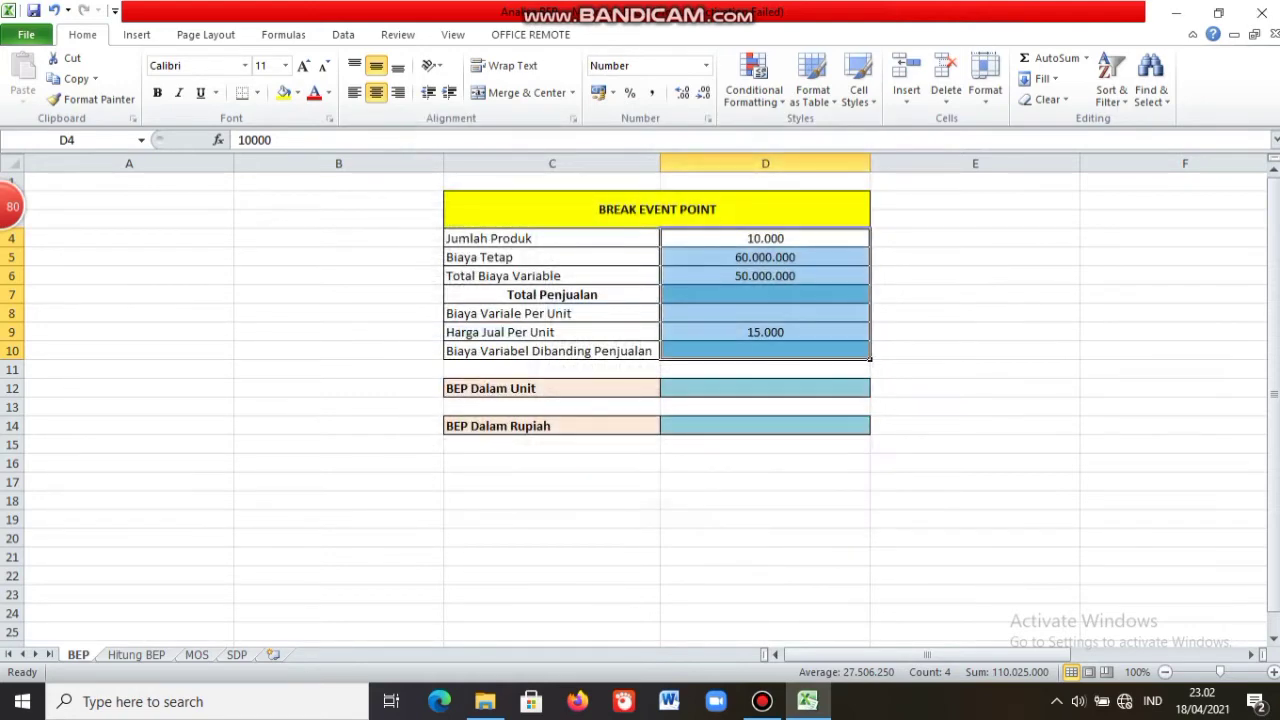
Calculate Total Penjualan in D7 as product quantity times unit selling price with the formula =D4*D9.
{"action": "left_click", "coordinate": [765, 294]}
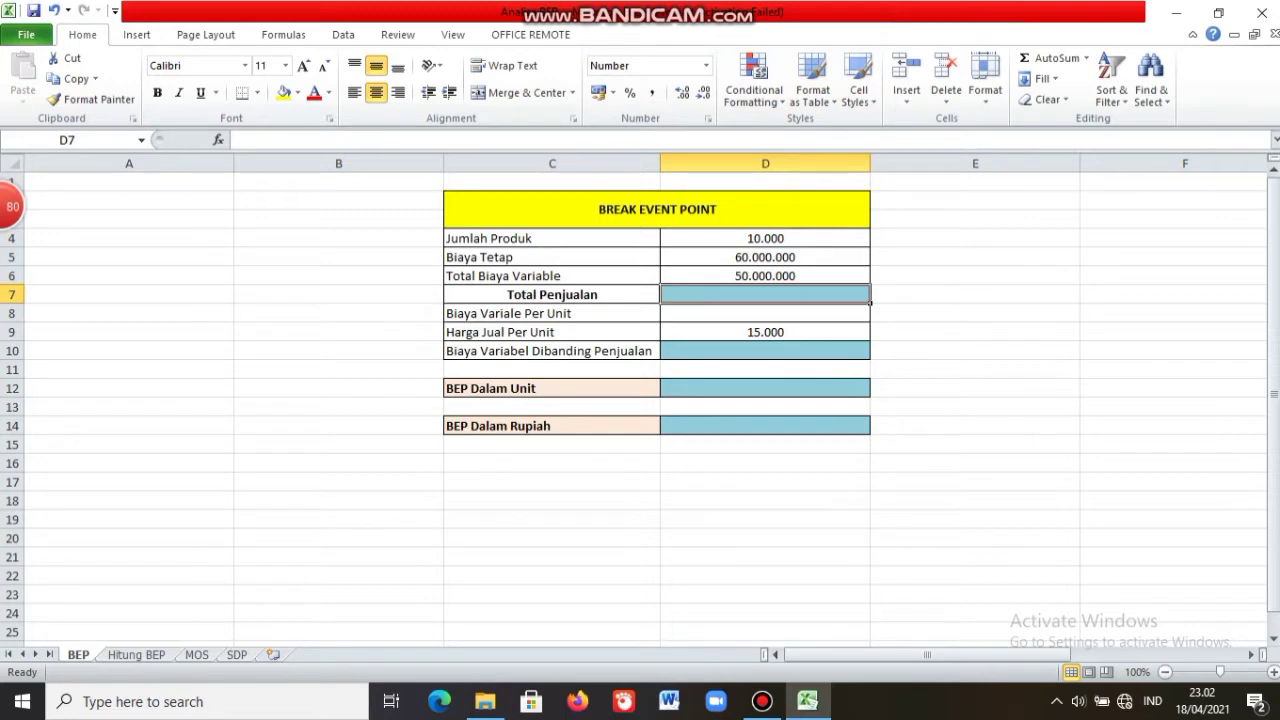
{"action": "type", "text": "="}
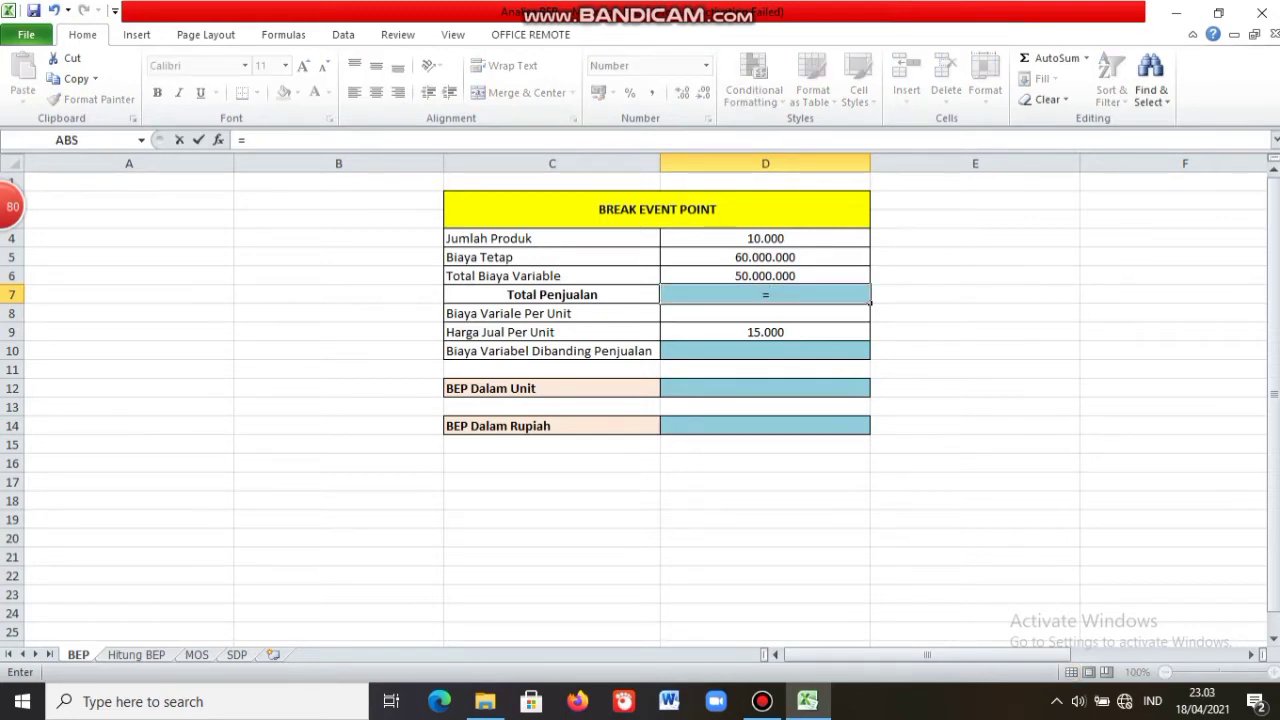
{"action": "type", "text": "D4*"}
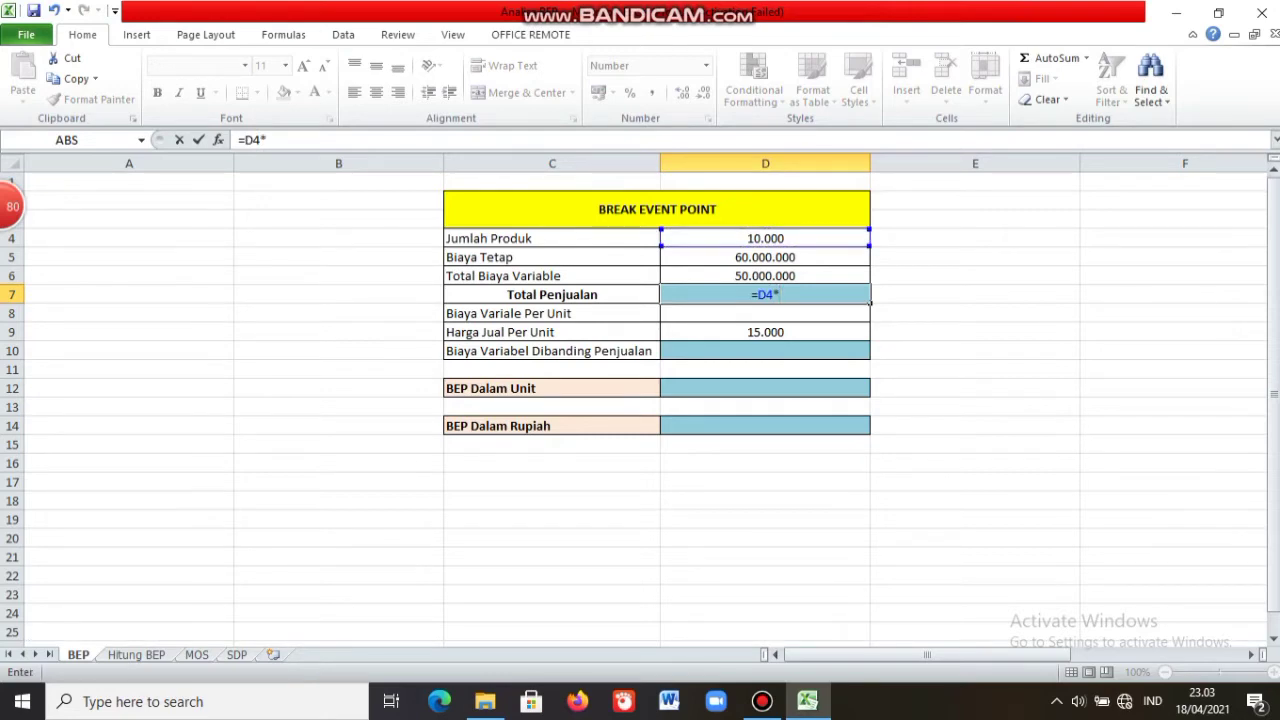
{"action": "left_click", "coordinate": [765, 332]}
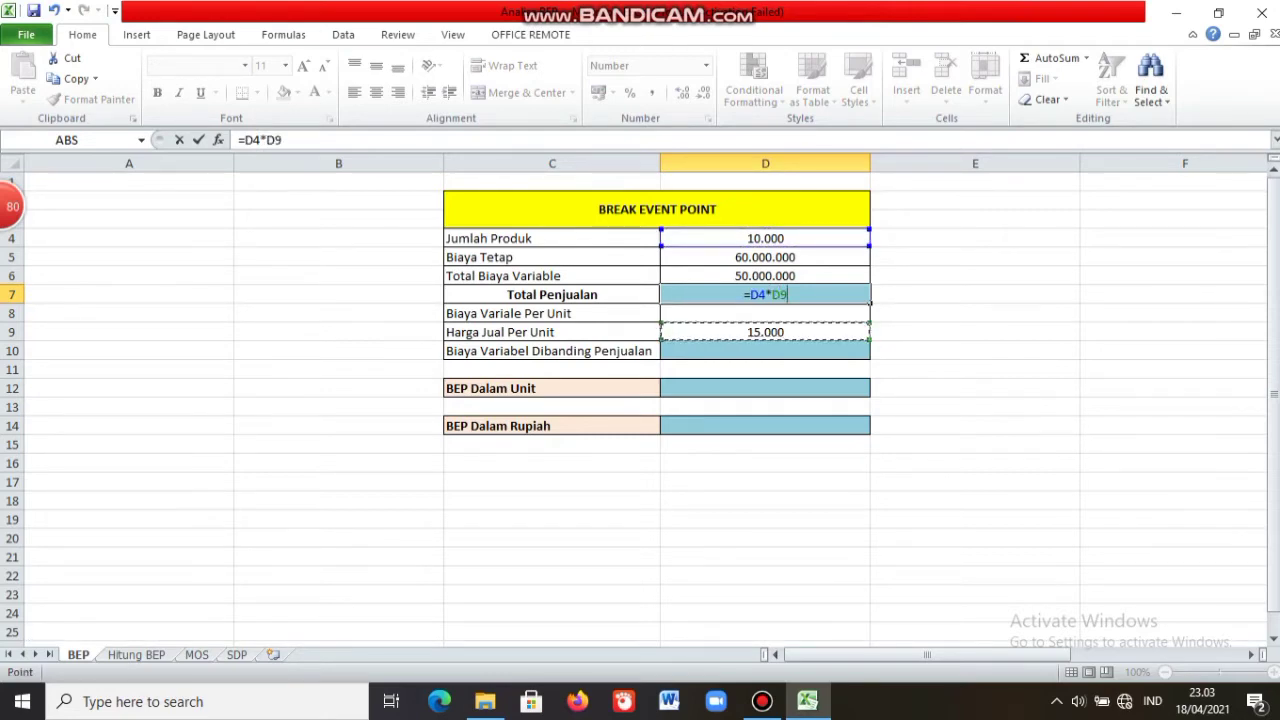
{"action": "key", "text": "Return"}
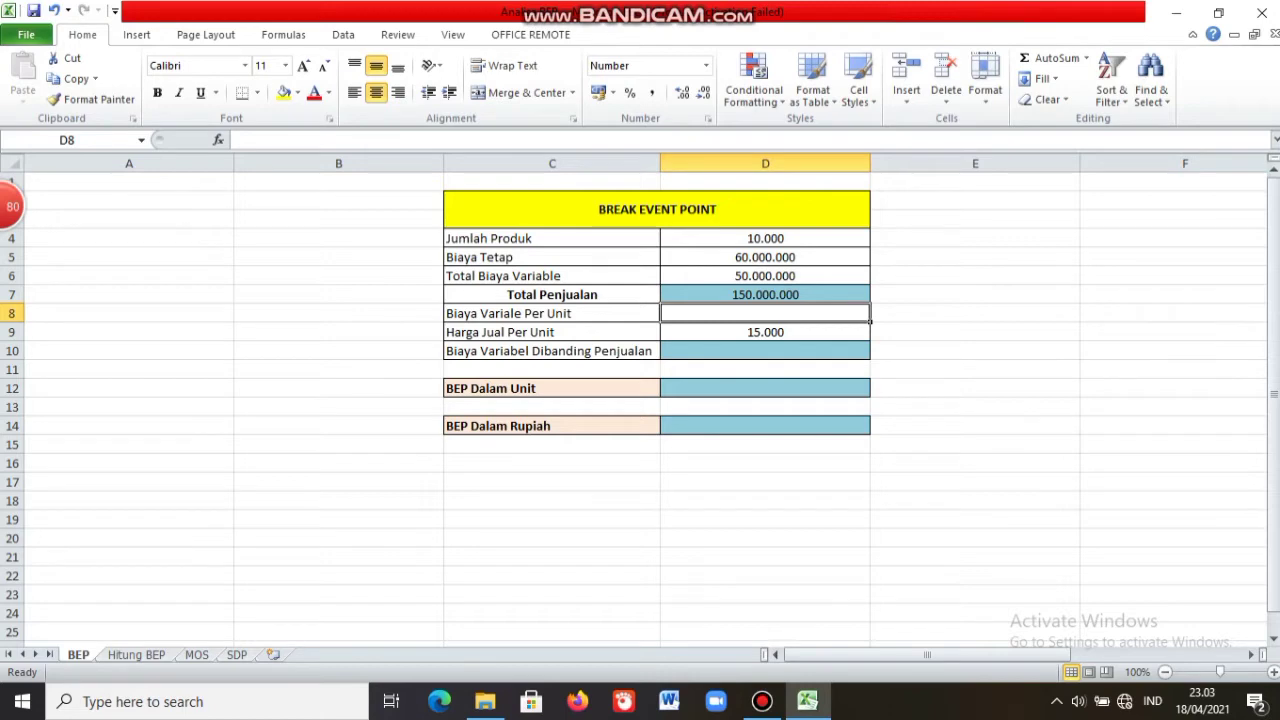
Calculate the variable cost per unit in D8 by dividing total variable cost by product quantity, =D6/D4.
{"action": "type", "text": "="}
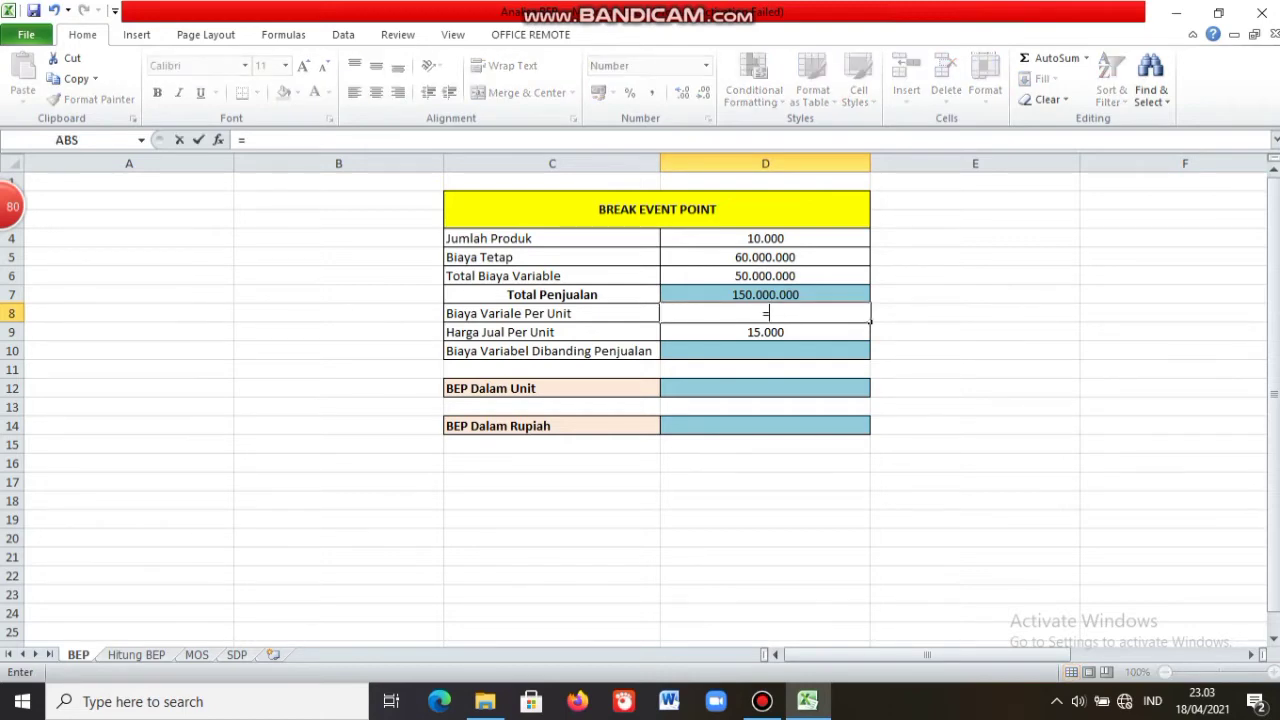
{"action": "left_click", "coordinate": [765, 275]}
{"action": "type", "text": "/"}
{"action": "left_click", "coordinate": [765, 238]}
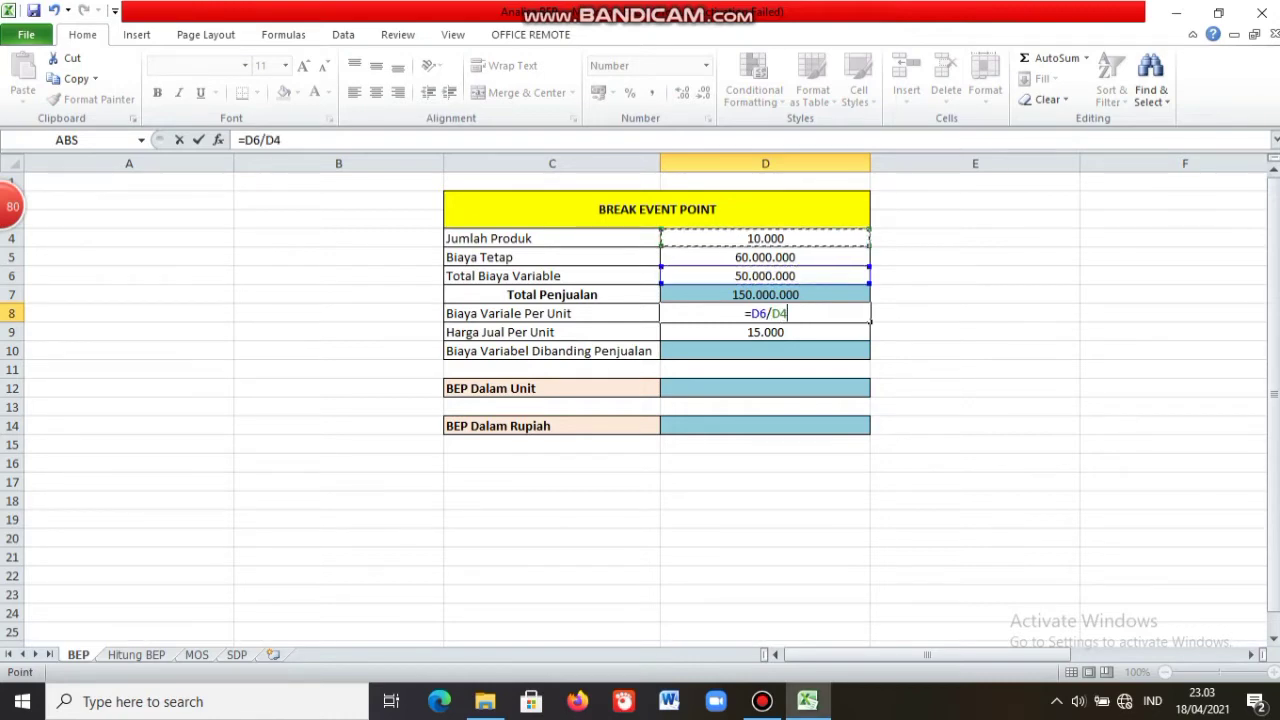
{"action": "key", "text": "Return"}
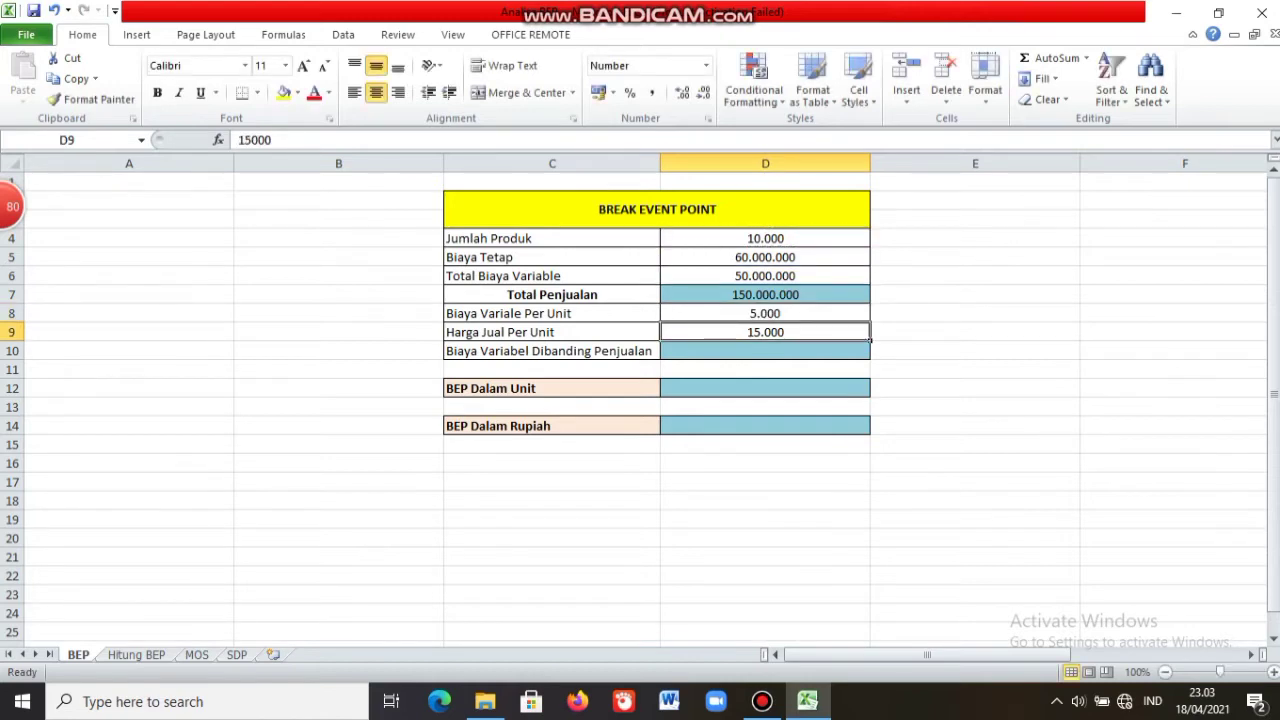
Calculate Biaya Variabel Dibanding Penjualan in D10 with the formula =D6/D7.
{"action": "left_click", "coordinate": [765, 350]}
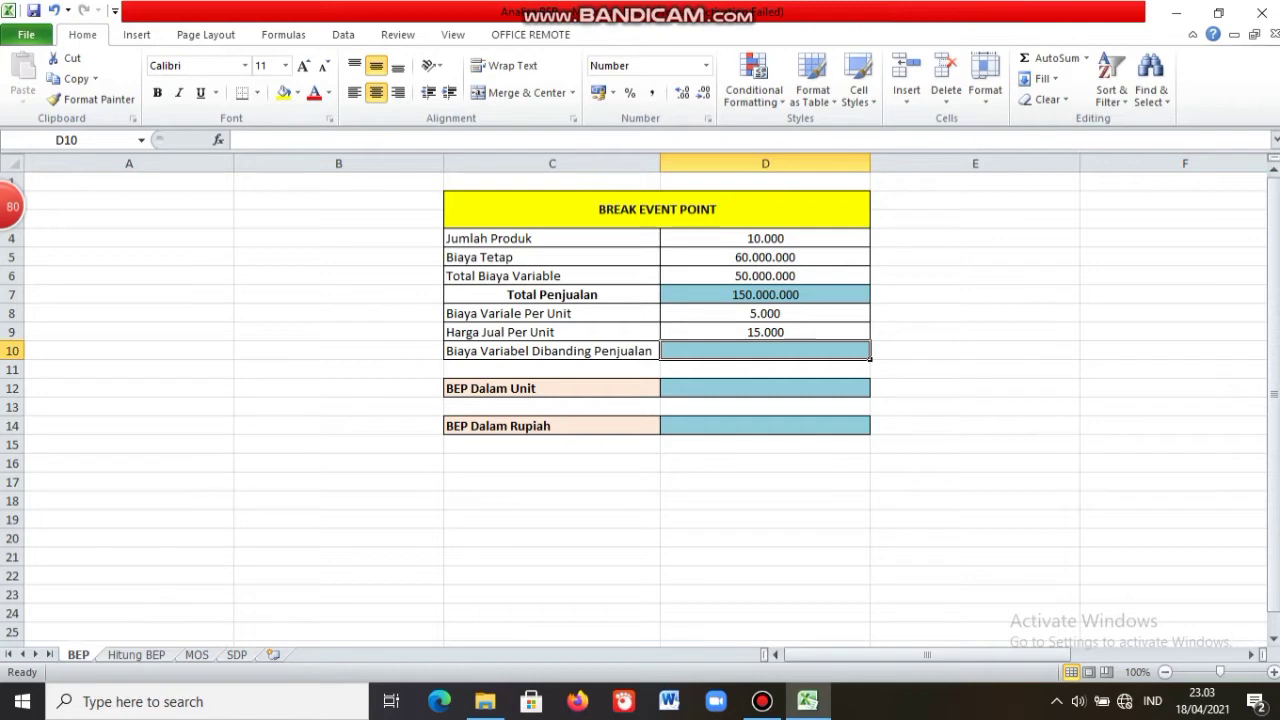
{"action": "type", "text": "="}
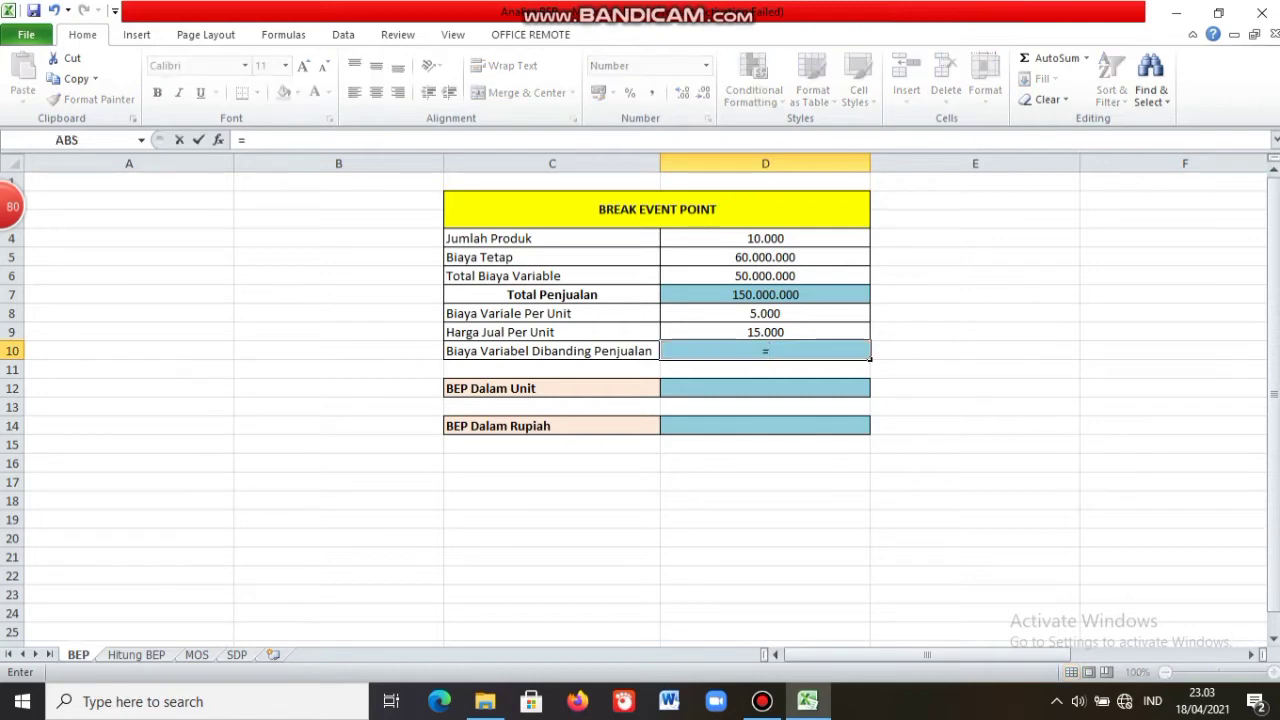
{"action": "left_click", "coordinate": [765, 276]}
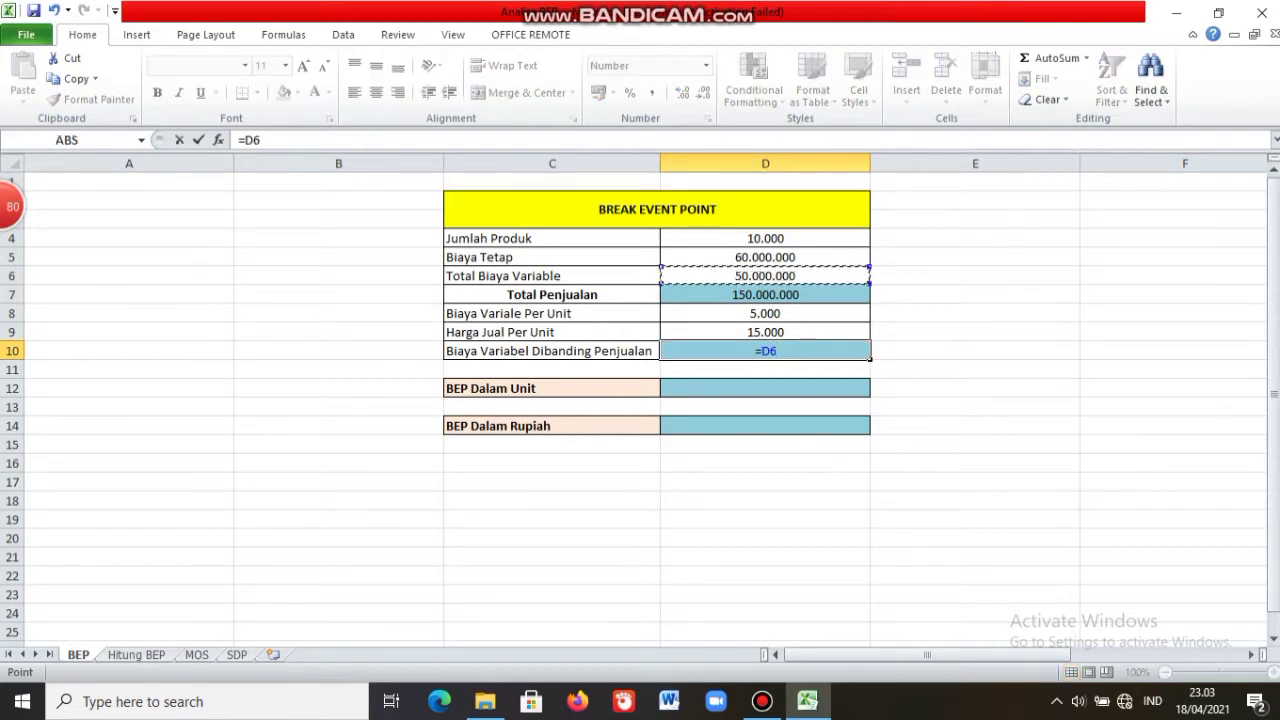
{"action": "type", "text": "/"}
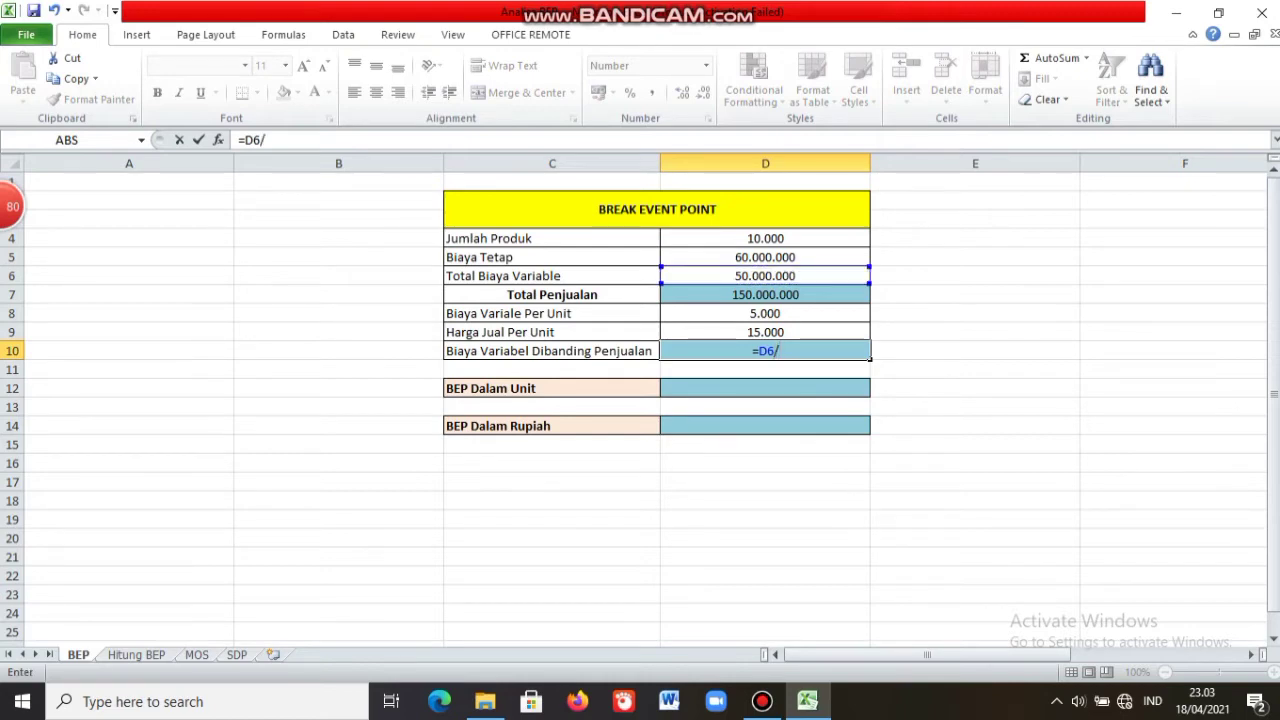
{"action": "left_click", "coordinate": [765, 295]}
{"action": "key", "text": "Return"}
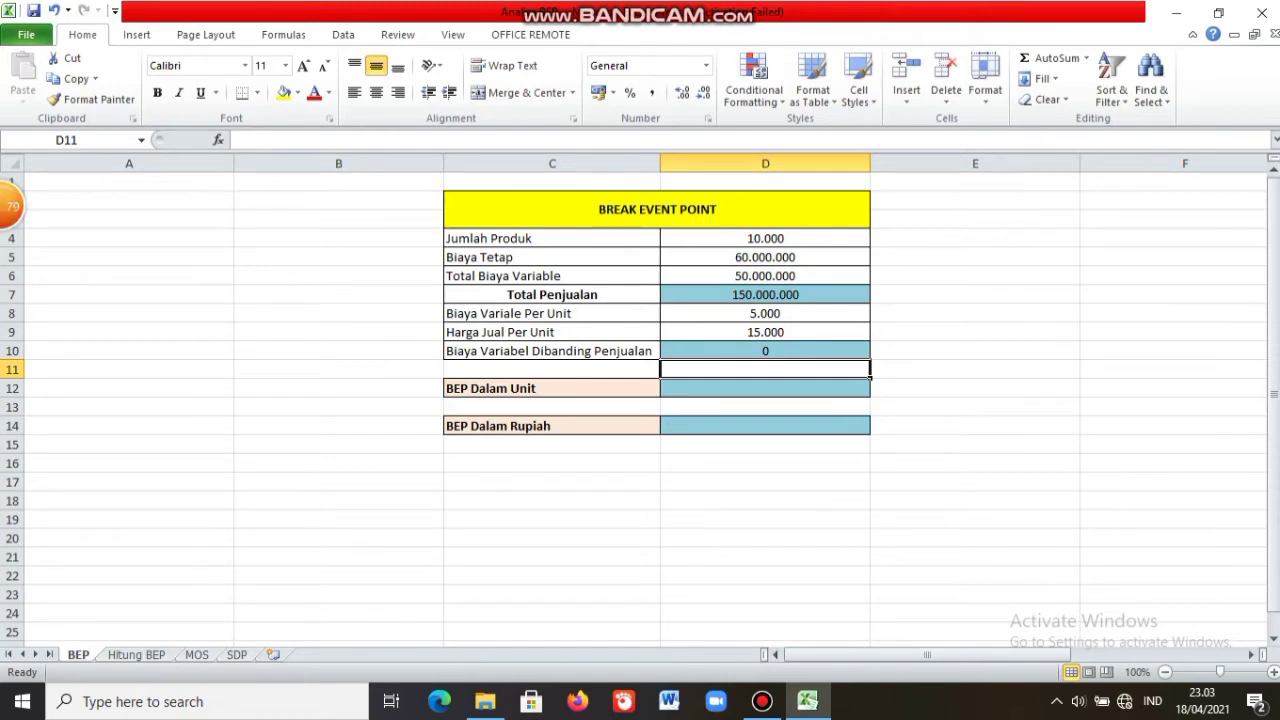
Show the variable-cost-to-sales ratio in D10 with two decimal places.
{"action": "left_click", "coordinate": [765, 351]}
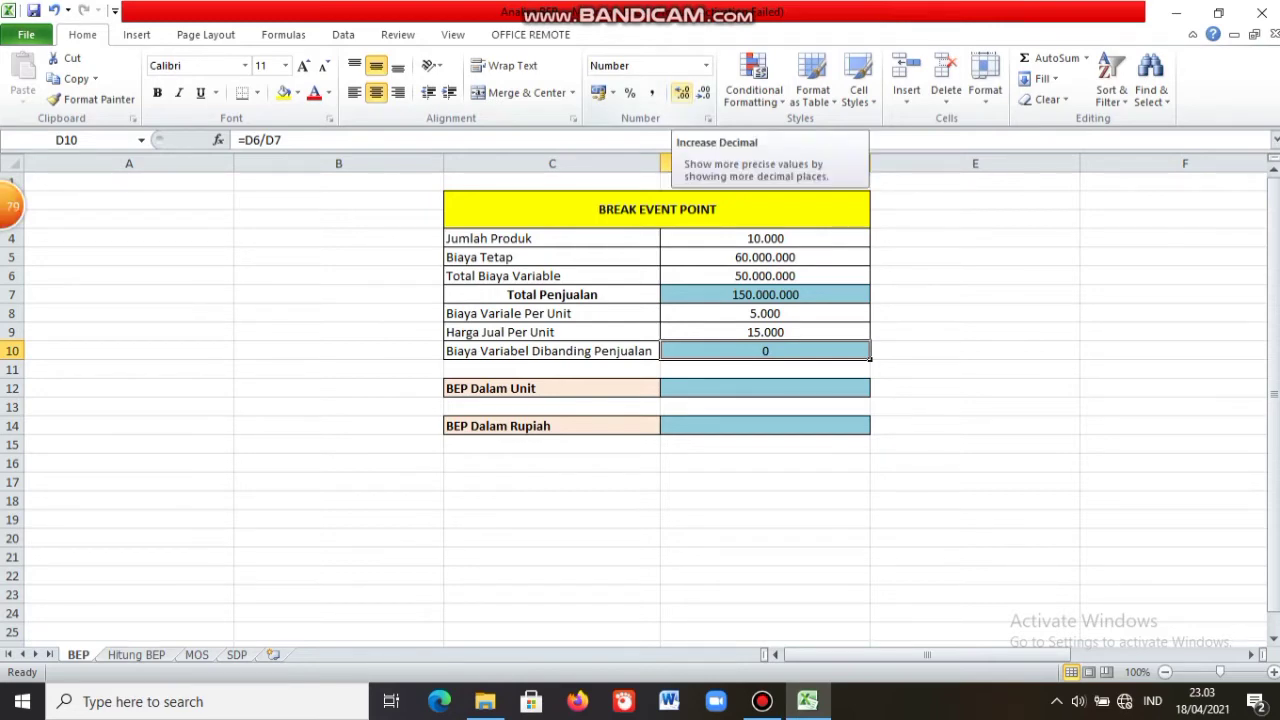
{"action": "left_click", "coordinate": [681, 92]}
{"action": "left_click", "coordinate": [681, 92]}
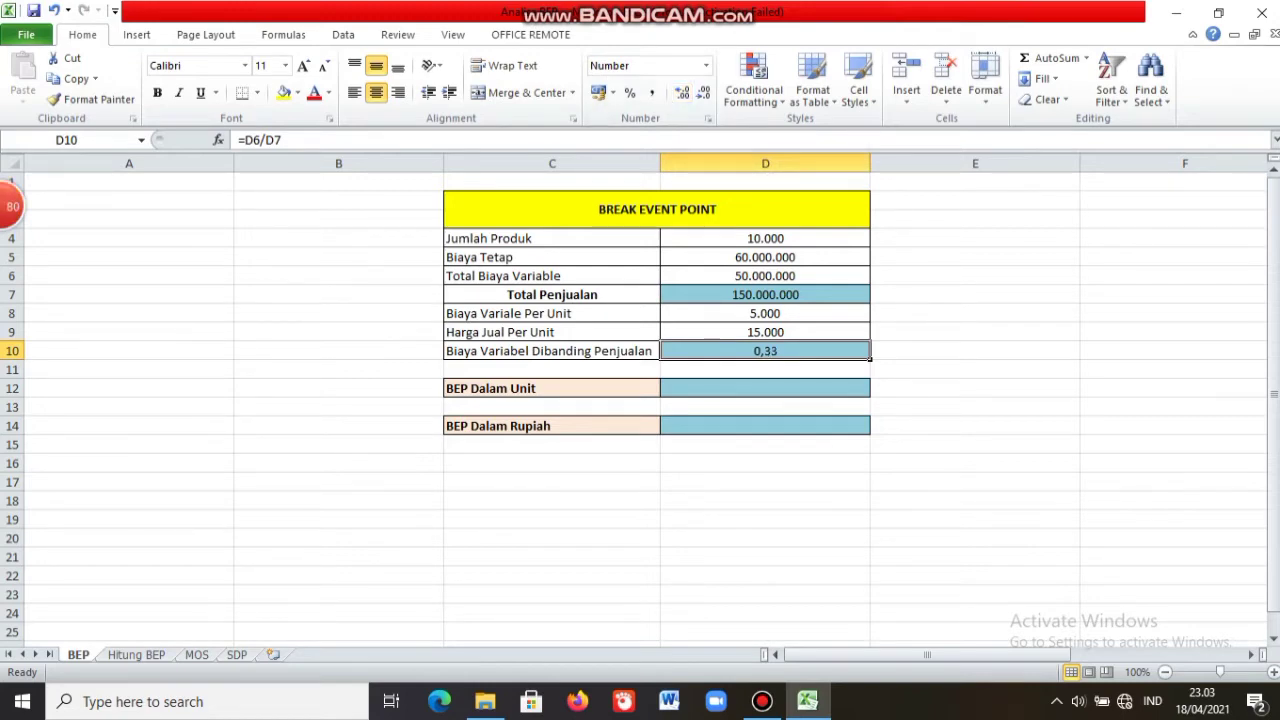
Calculate BEP Dalam Unit in D12 as fixed cost over unit price minus unit variable cost, =D5/(D9-D8).
{"action": "left_click", "coordinate": [765, 388]}
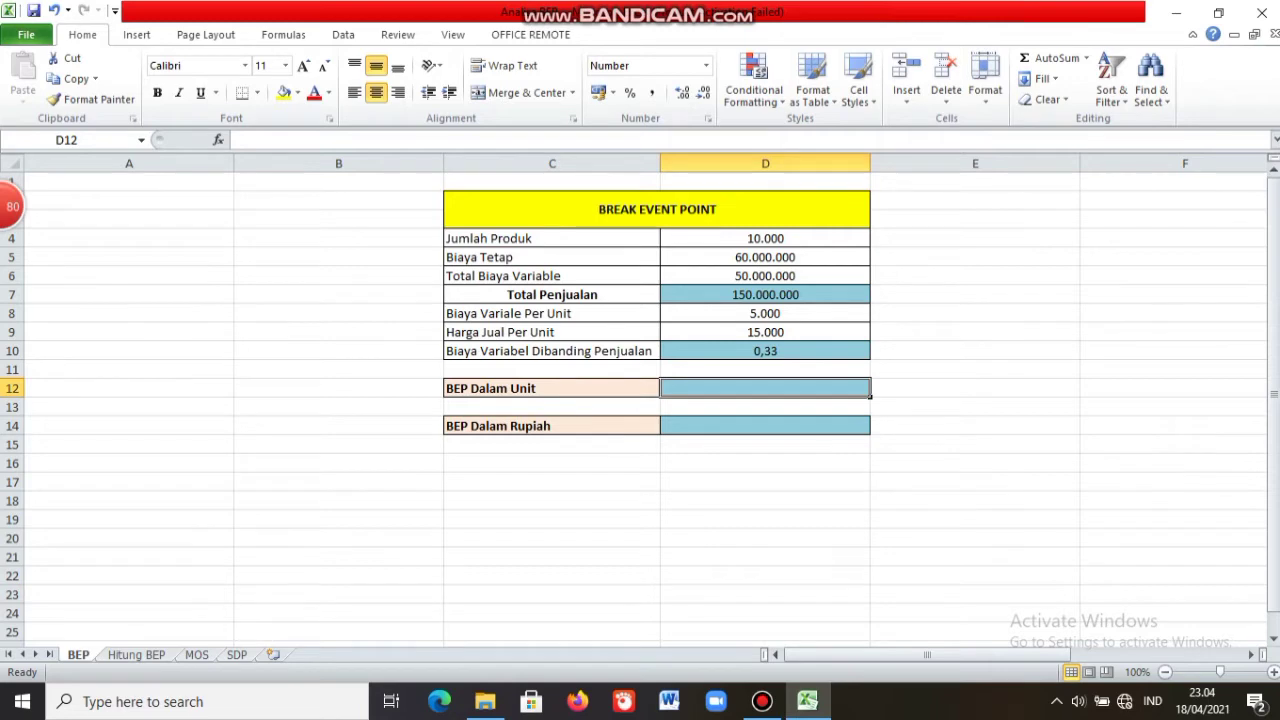
{"action": "type", "text": "="}
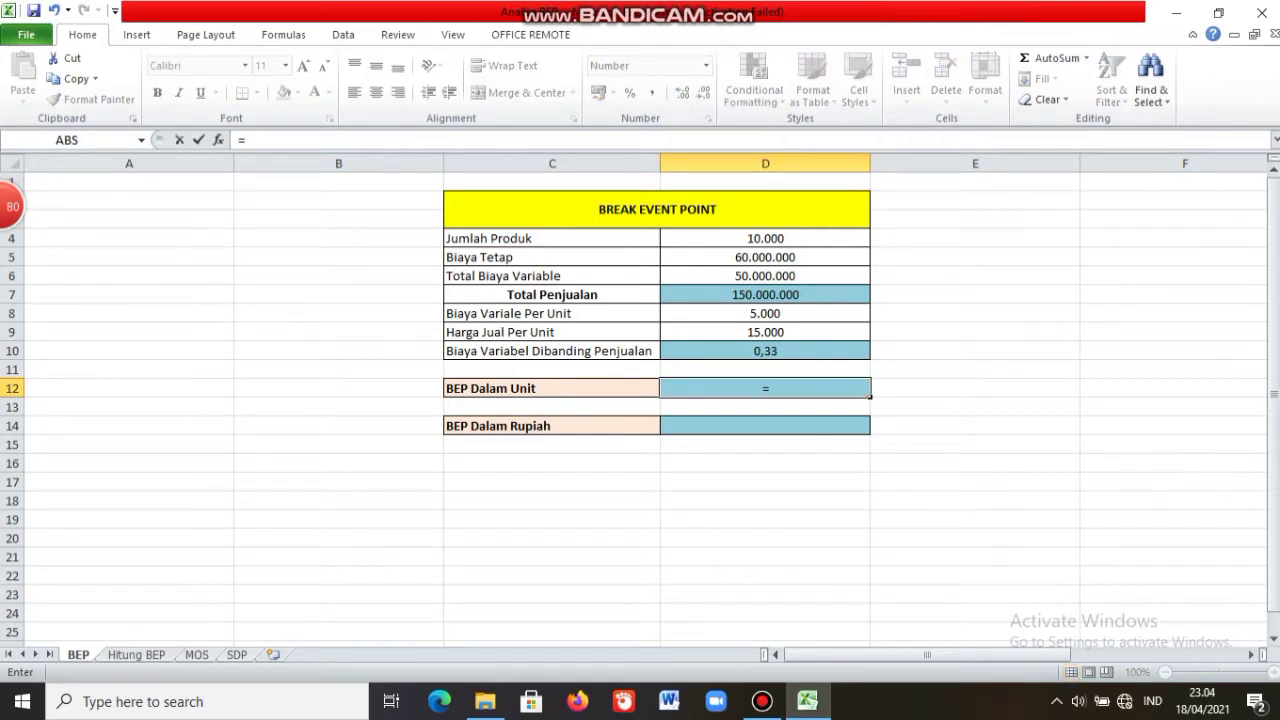
{"action": "left_click", "coordinate": [765, 257]}
{"action": "type", "text": "/"}
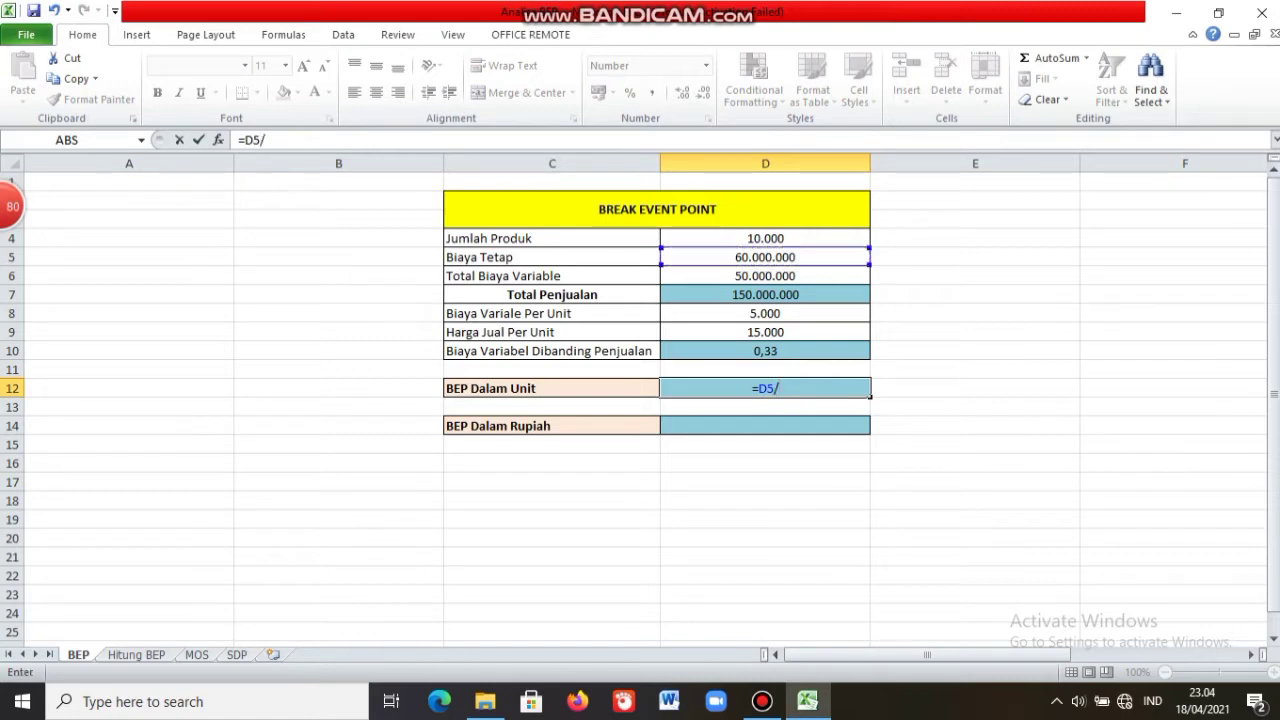
{"action": "type", "text": "("}
{"action": "key", "text": "Up"}
{"action": "key", "text": "Up"}
{"action": "key", "text": "Up"}
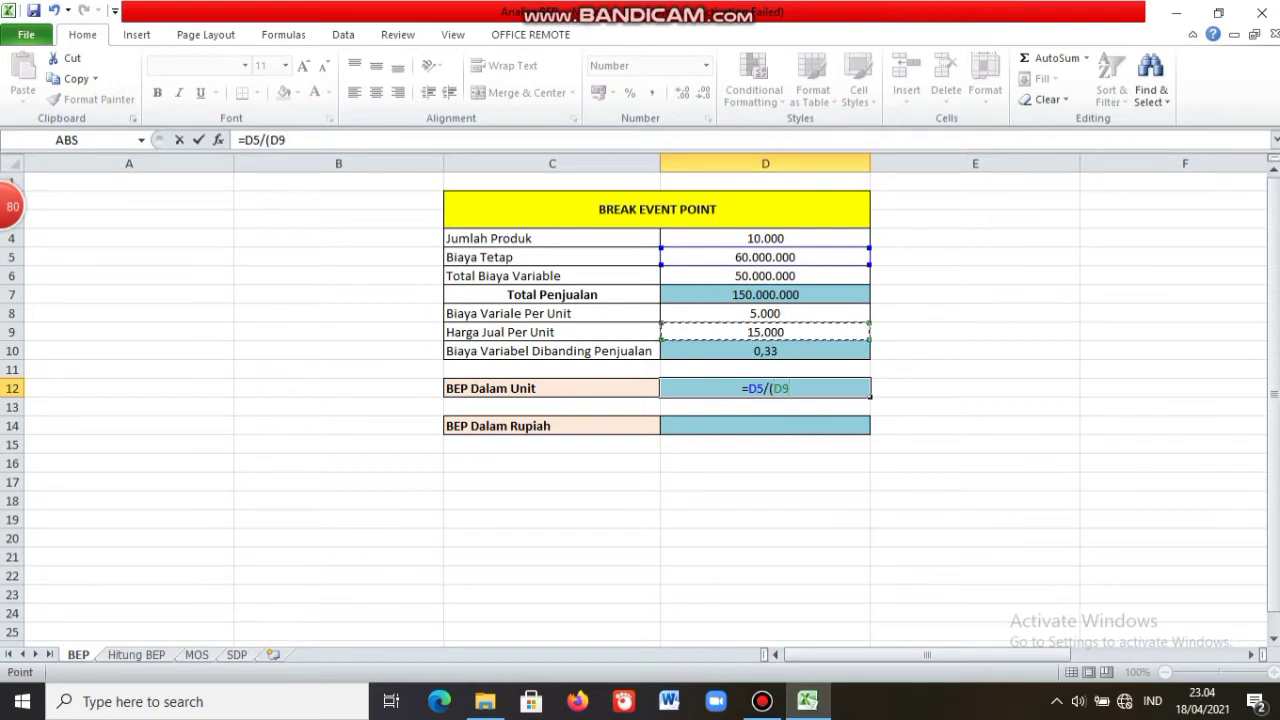
{"action": "type", "text": "-"}
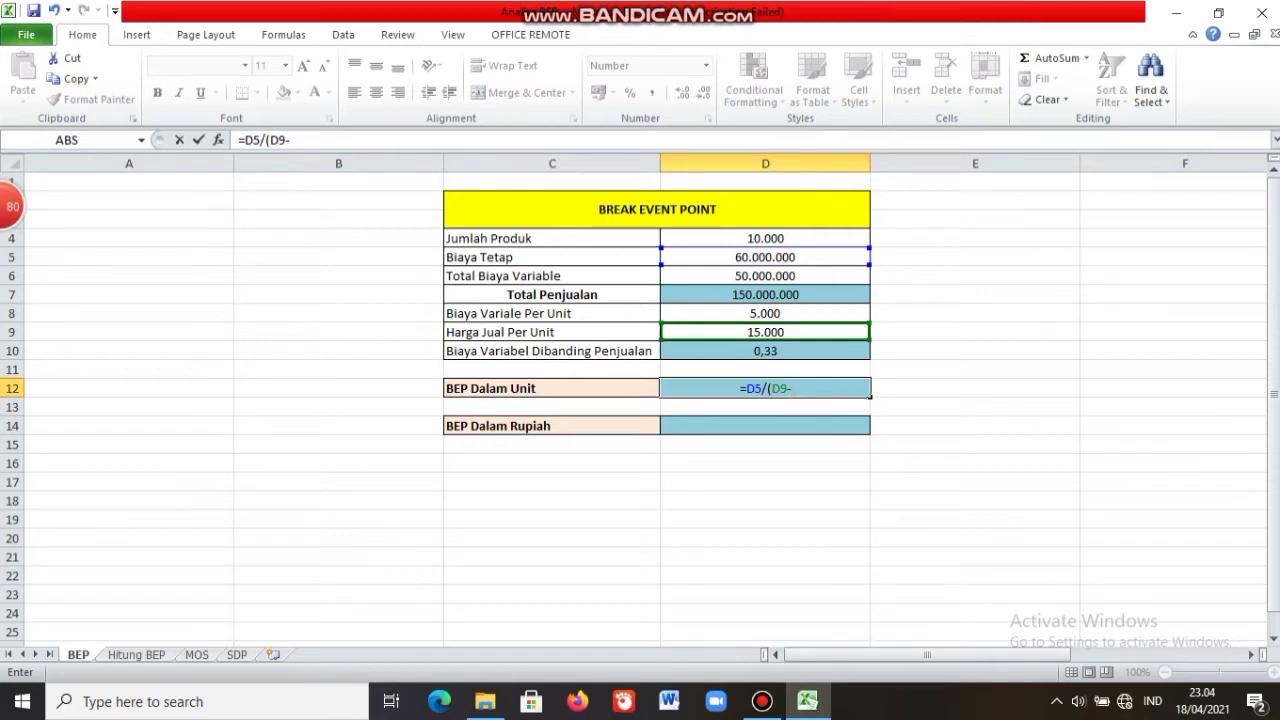
{"action": "key", "text": "Up"}
{"action": "key", "text": "Up"}
{"action": "key", "text": "Up"}
{"action": "key", "text": "Up"}
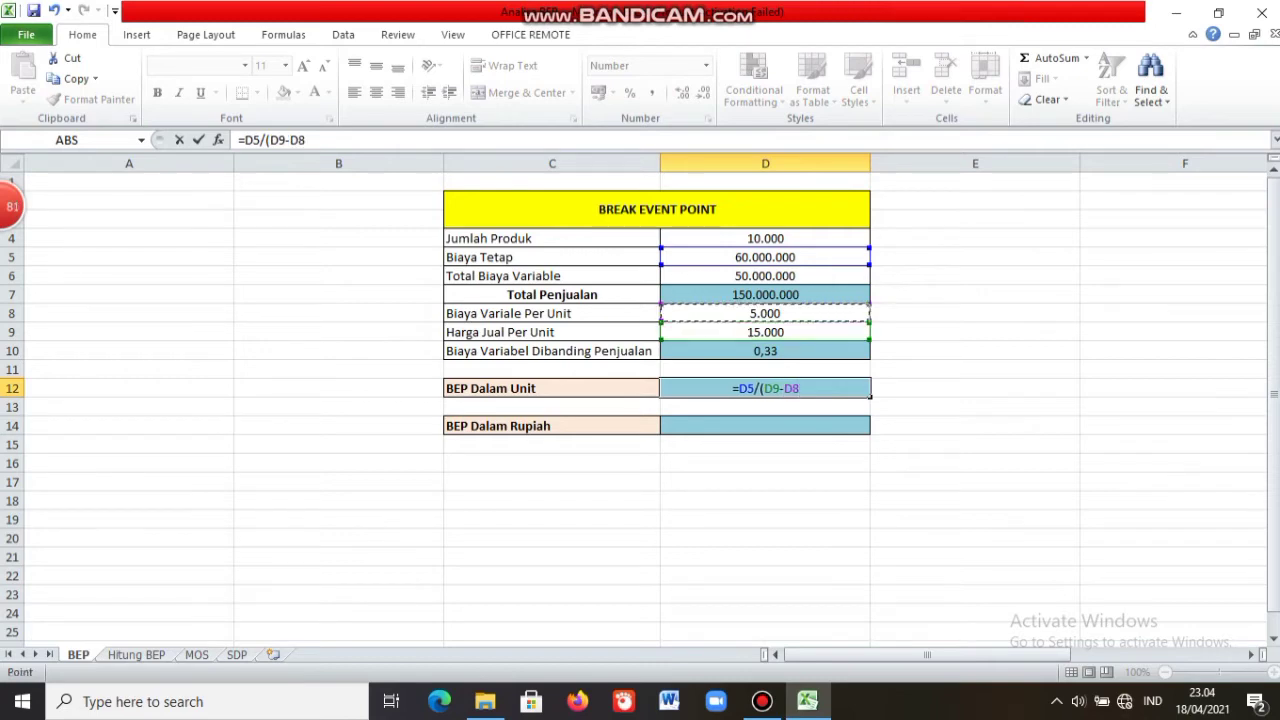
{"action": "type", "text": ")"}
{"action": "key", "text": "Return"}
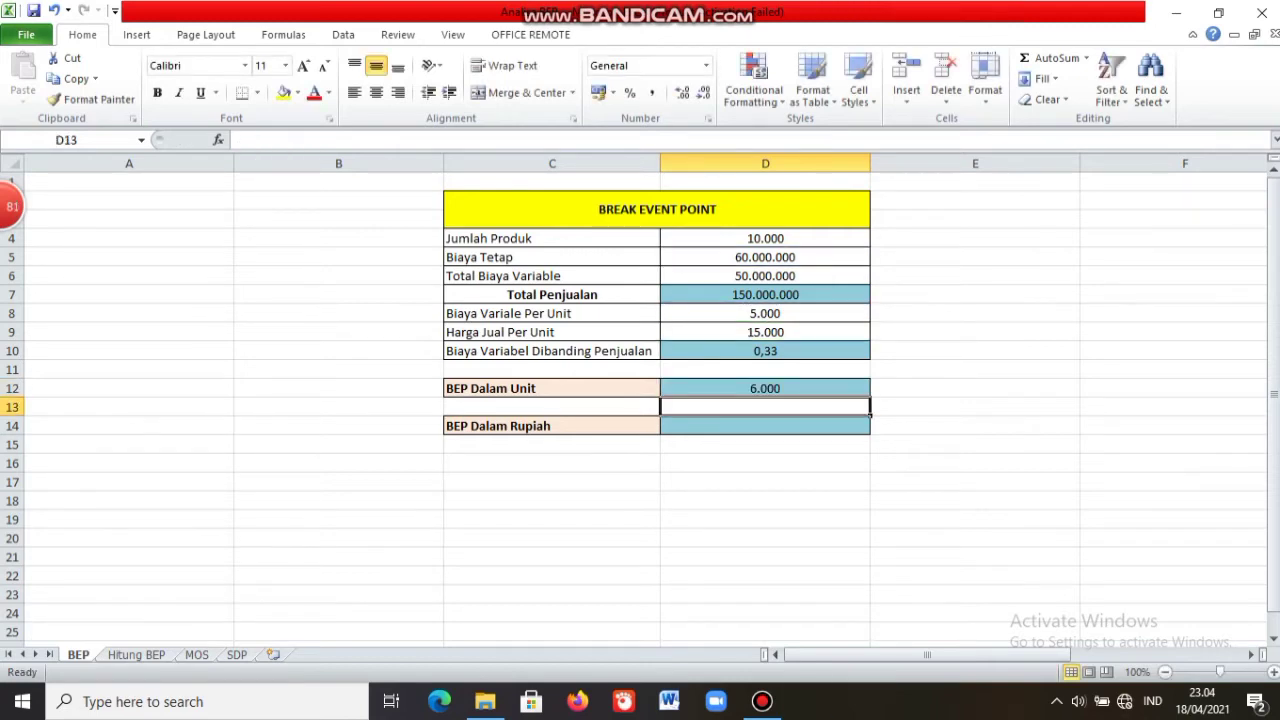
Calculate BEP Dalam Rupiah in D14 with the formula =D5/(1-D10).
{"action": "key", "text": "Return"}
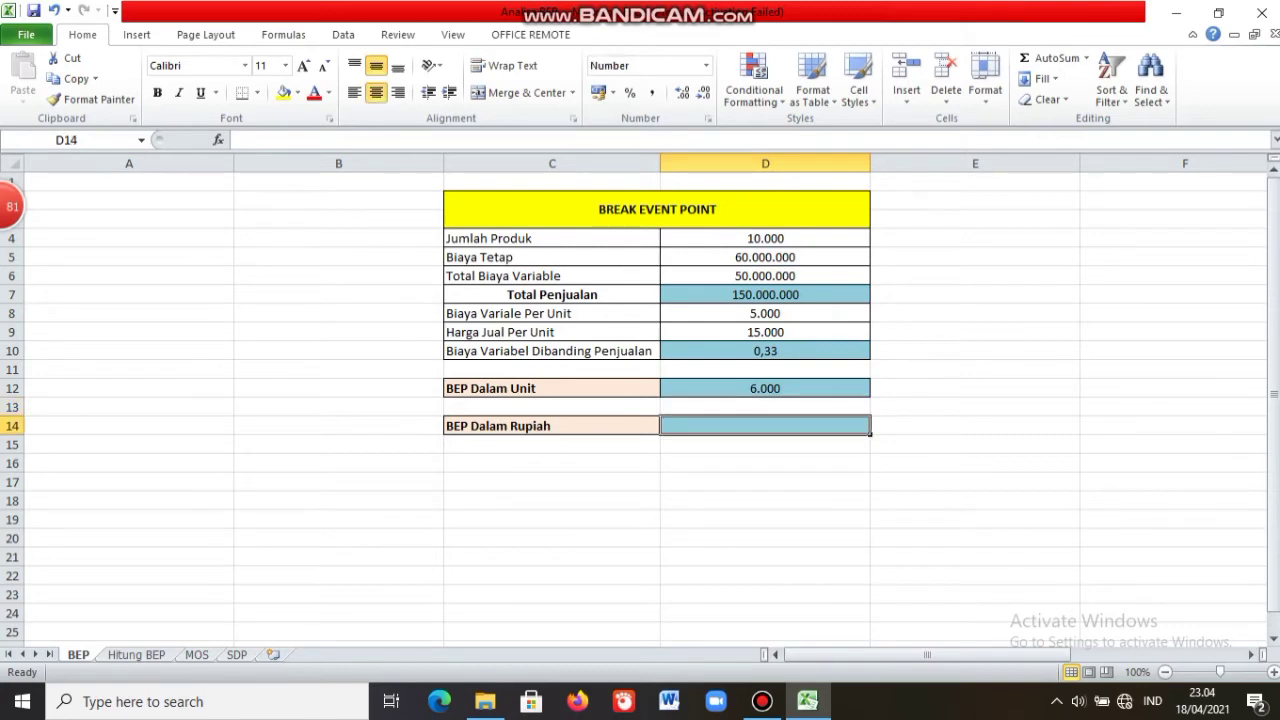
{"action": "type", "text": "="}
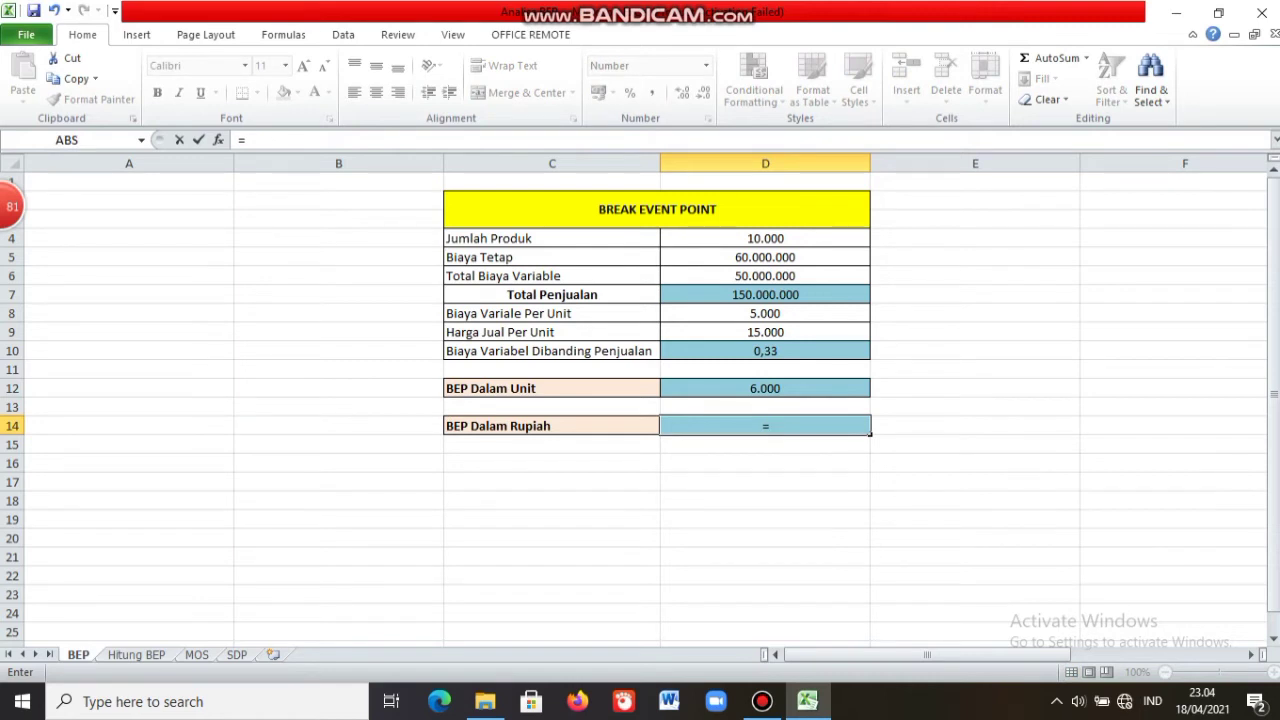
{"action": "left_click", "coordinate": [765, 257]}
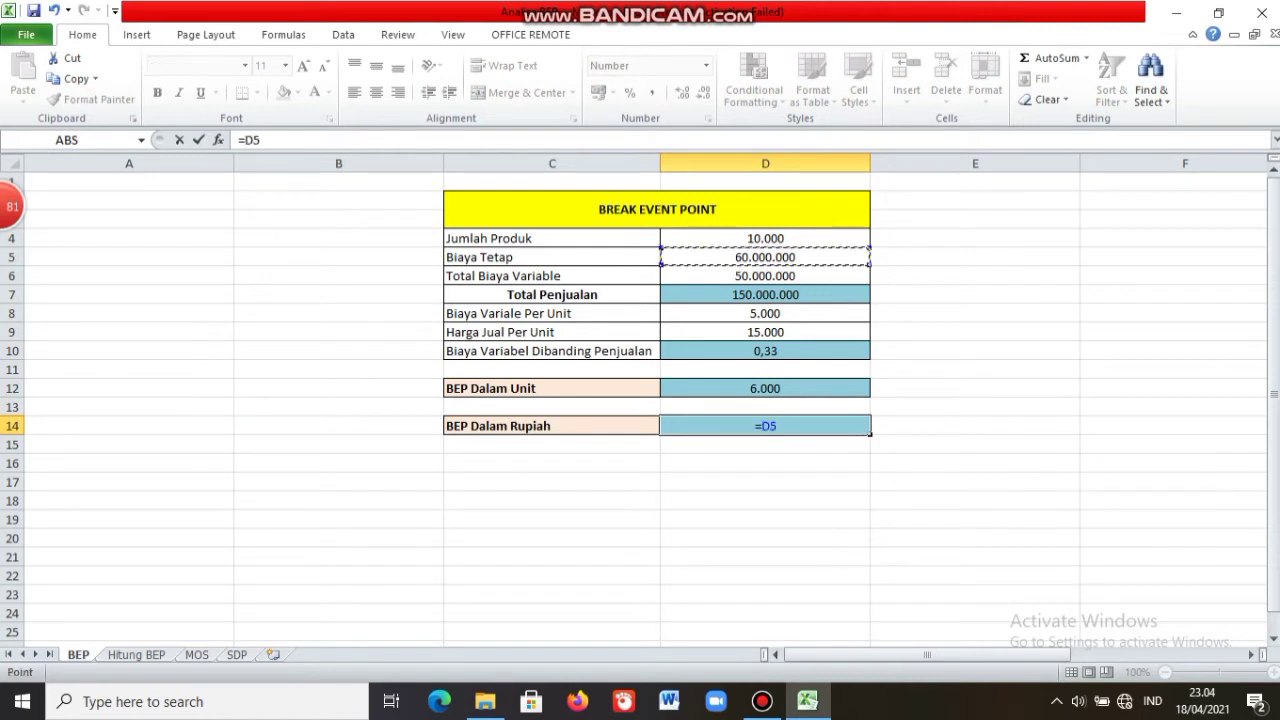
{"action": "type", "text": "/"}
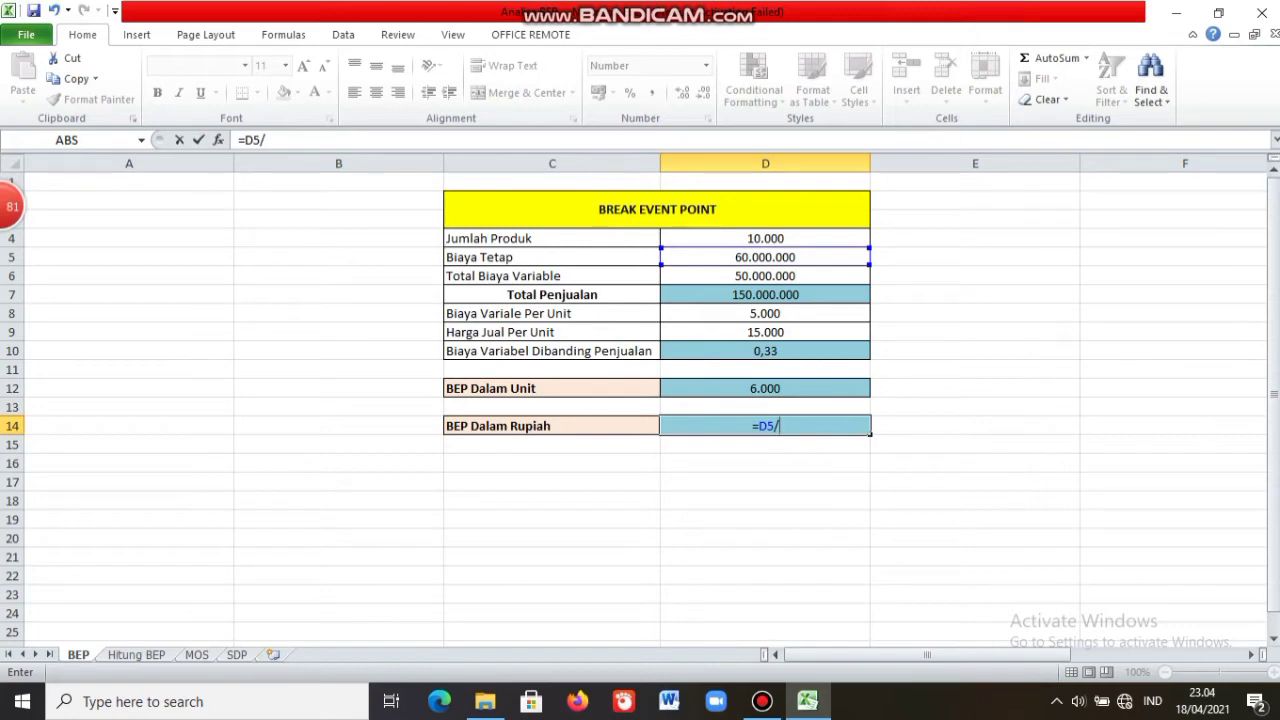
{"action": "type", "text": "(1-D10)"}
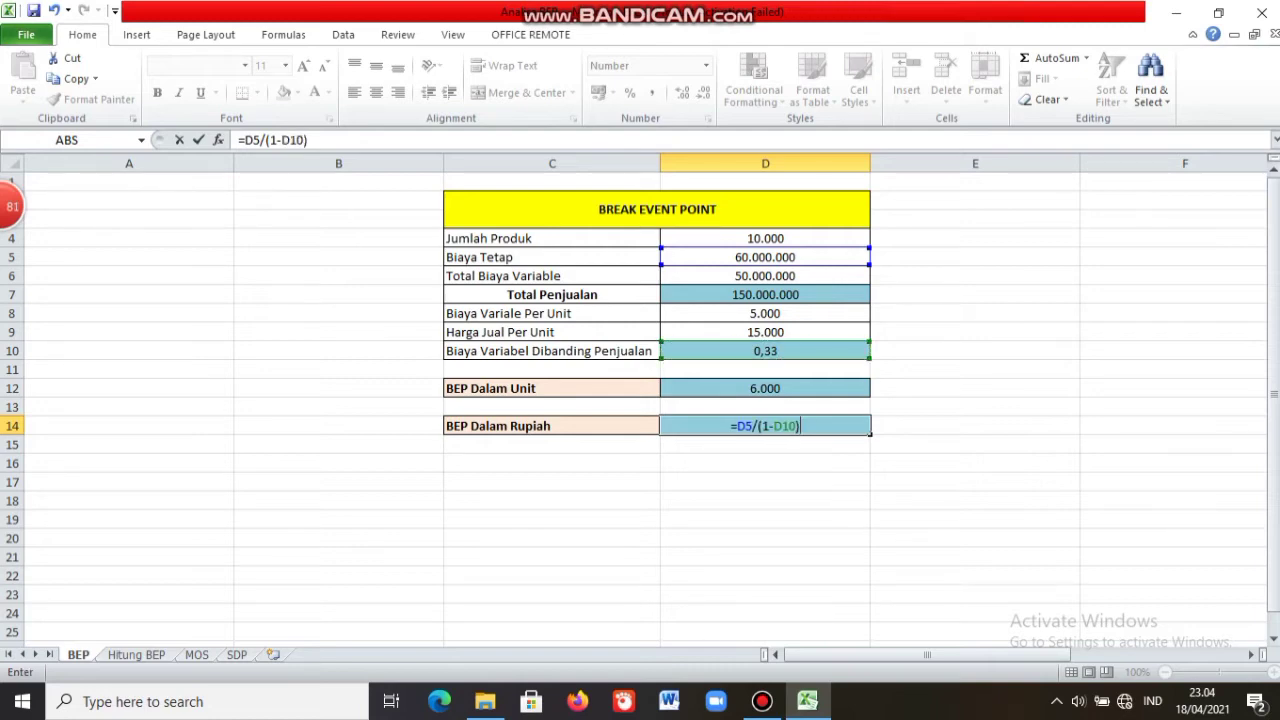
{"action": "key", "text": "Return"}
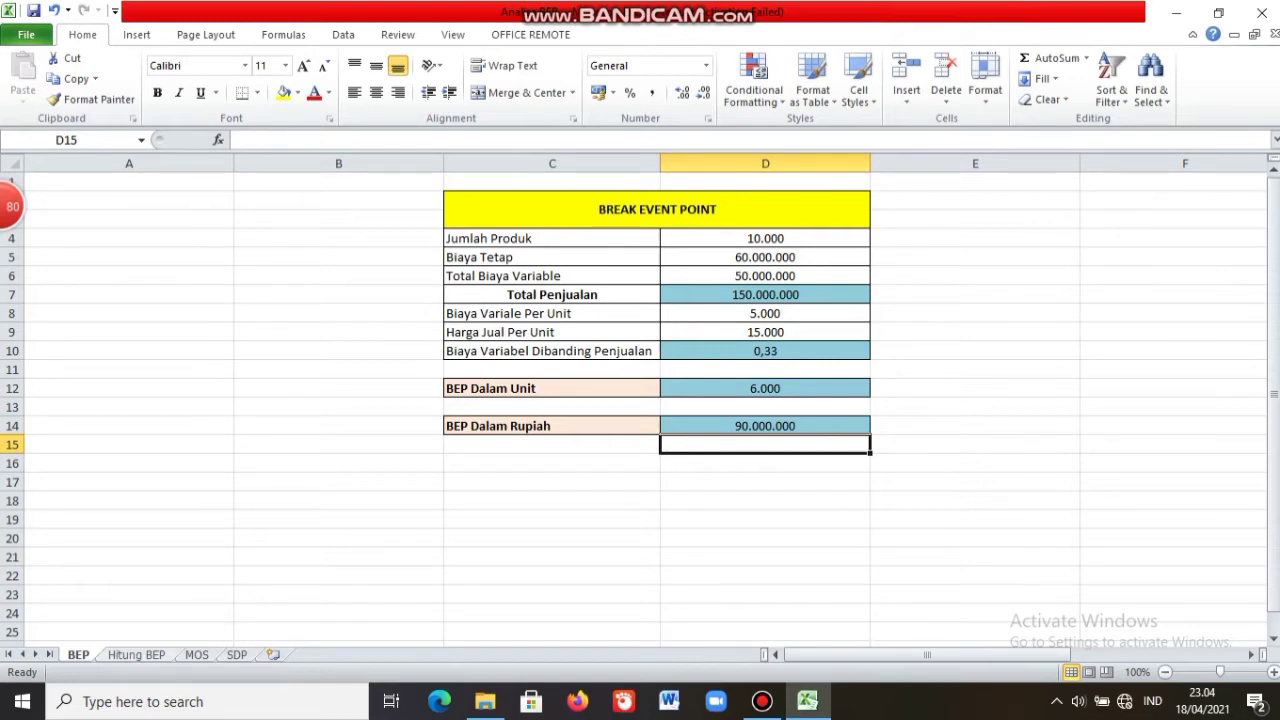
Switch to the Hitung BEP worksheet.
{"action": "key", "text": "ctrl+Page_Down"}
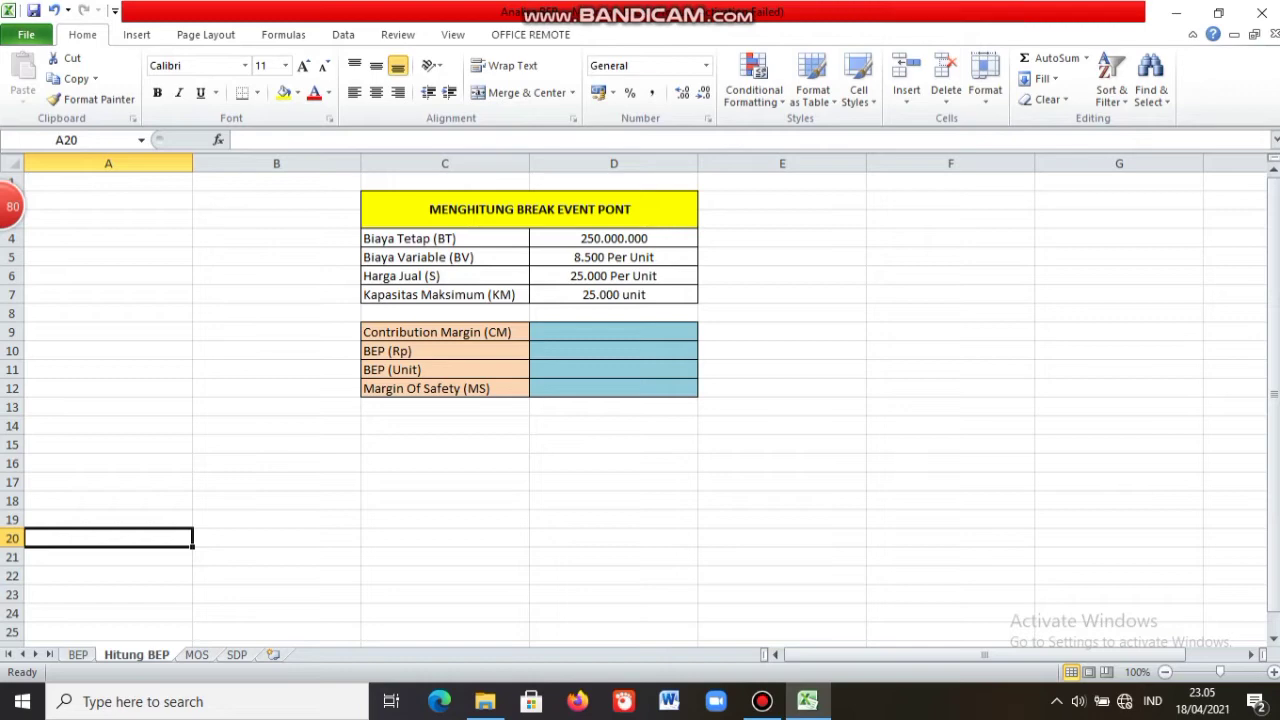
Review the custom number format code of the Biaya Tetap value in D4.
{"action": "left_click", "coordinate": [613, 238]}
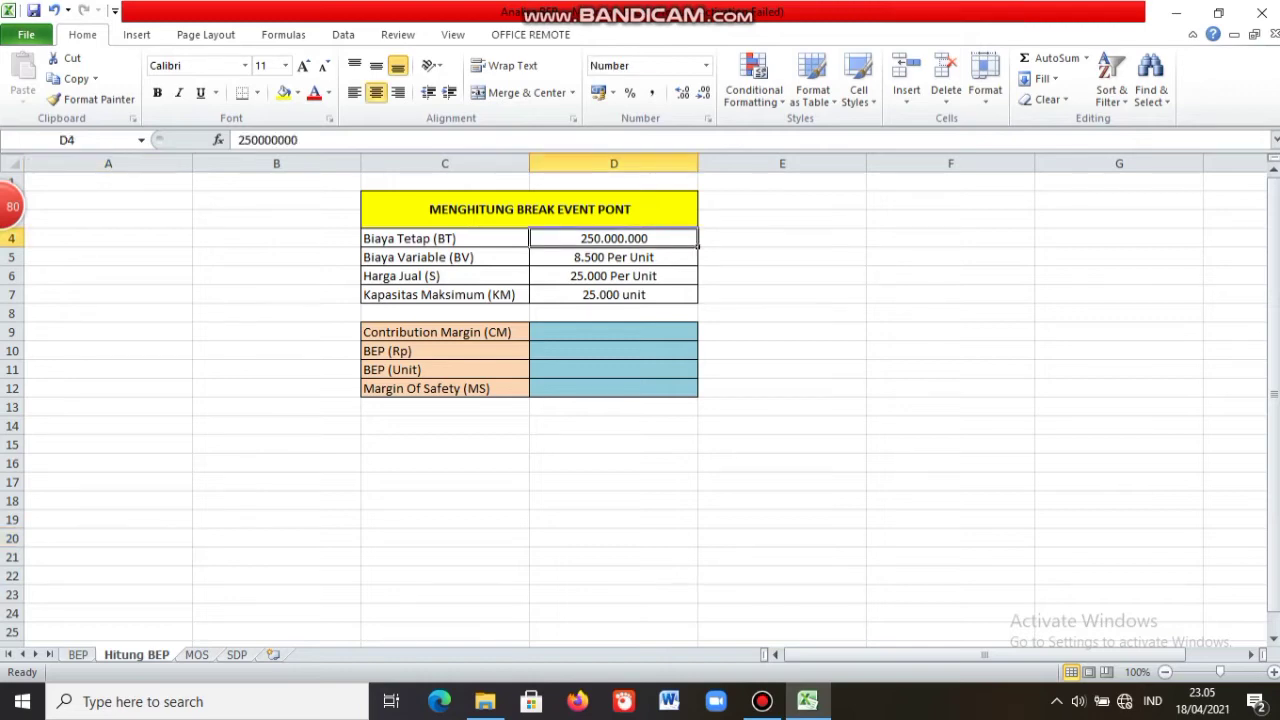
{"action": "left_click", "coordinate": [708, 118]}
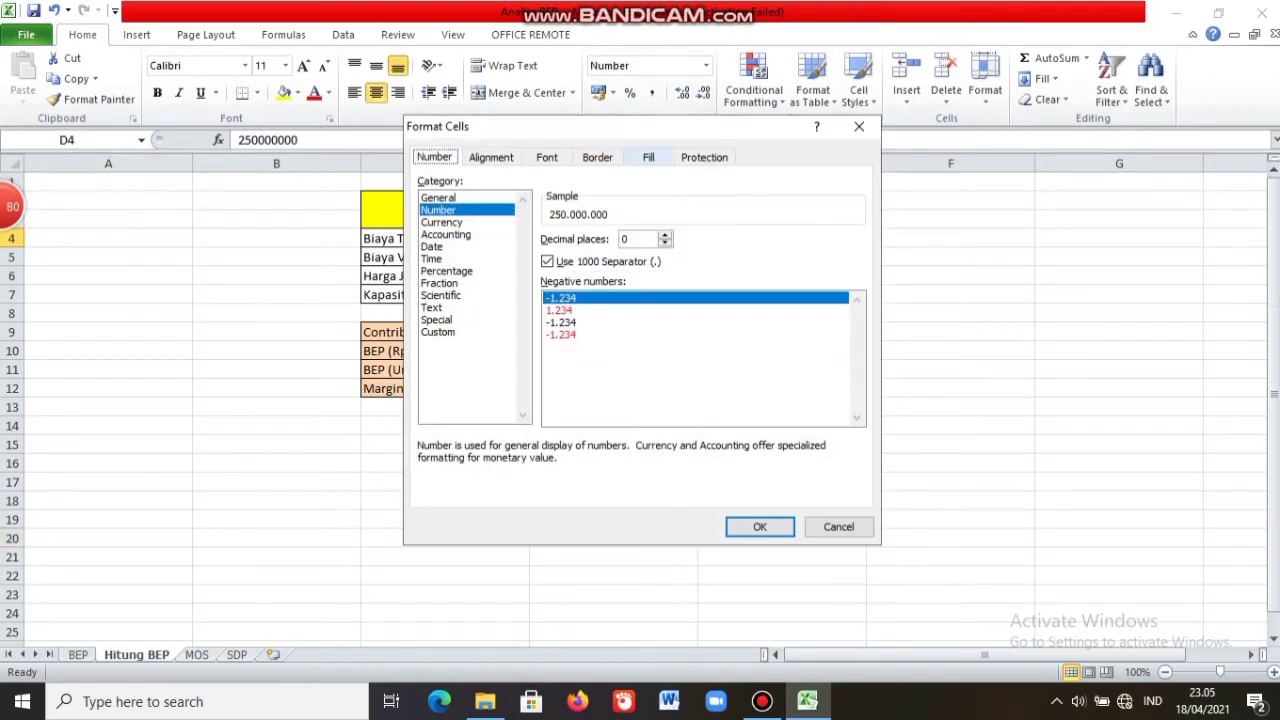
{"action": "left_click", "coordinate": [438, 331]}
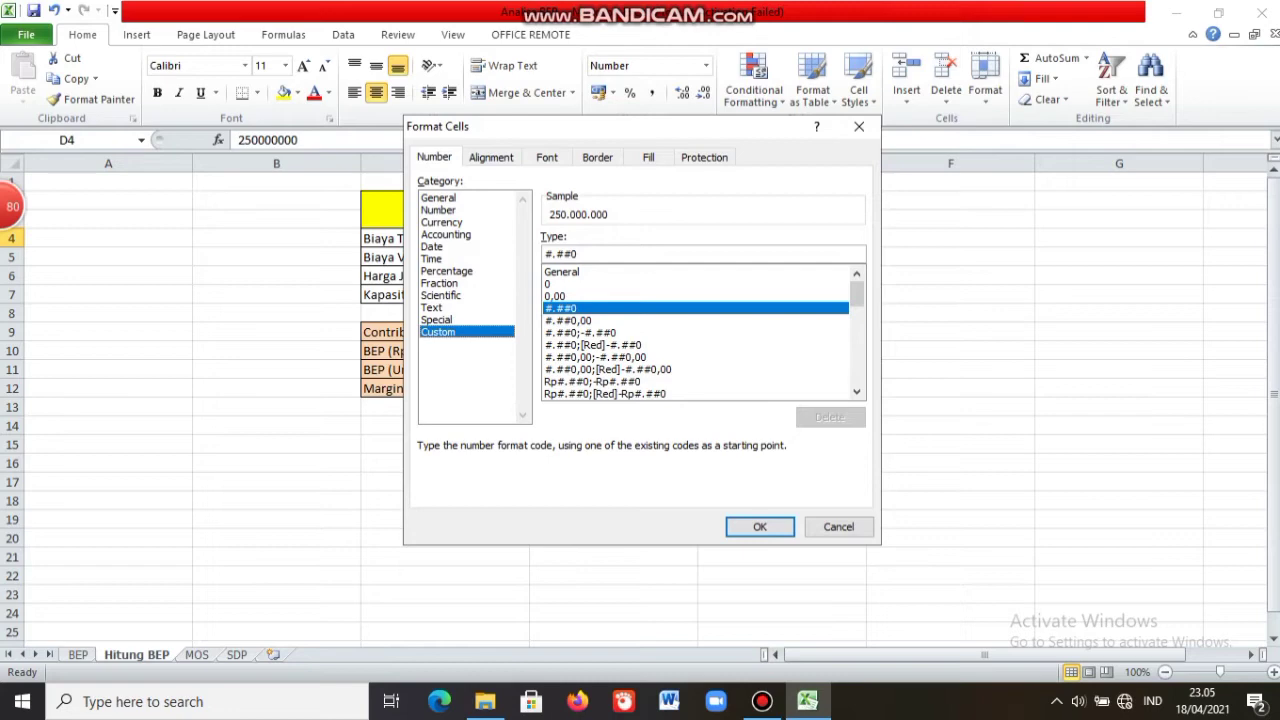
{"action": "left_click", "coordinate": [760, 527]}
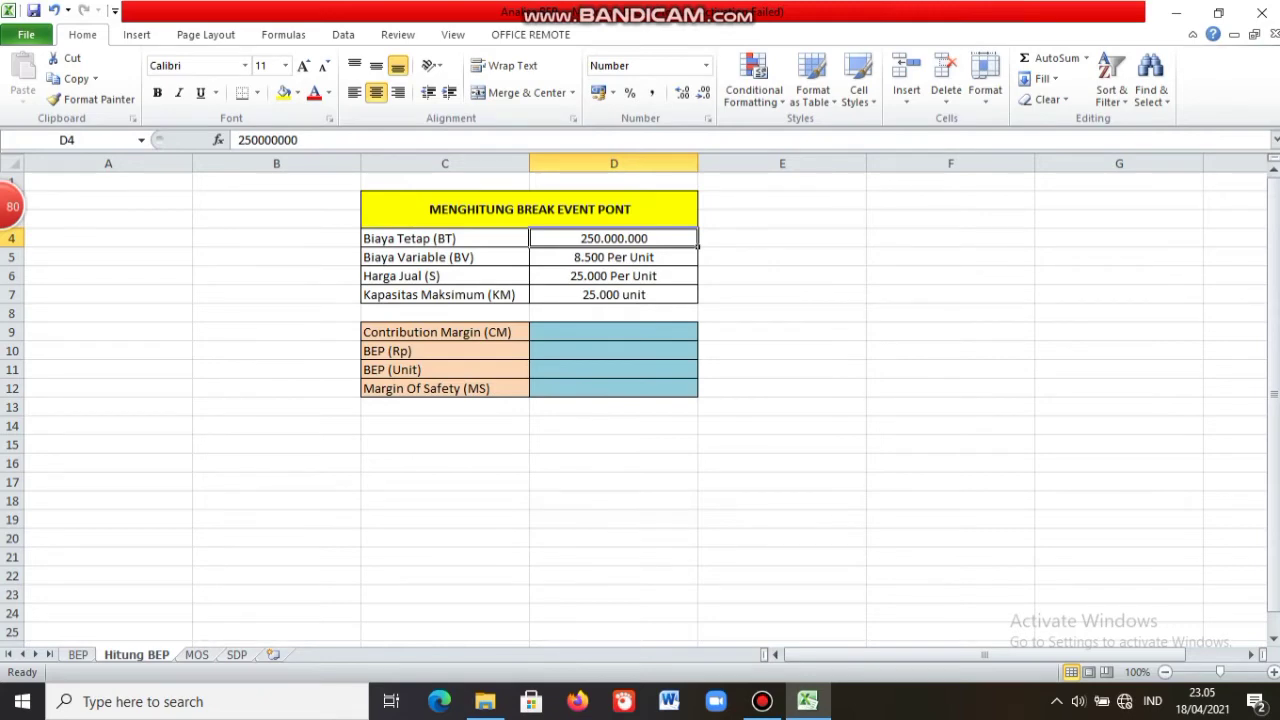
Review the custom number format code of the Biaya Variable and Harga Jual values in D5:D6.
{"action": "left_click", "coordinate": [613, 257]}
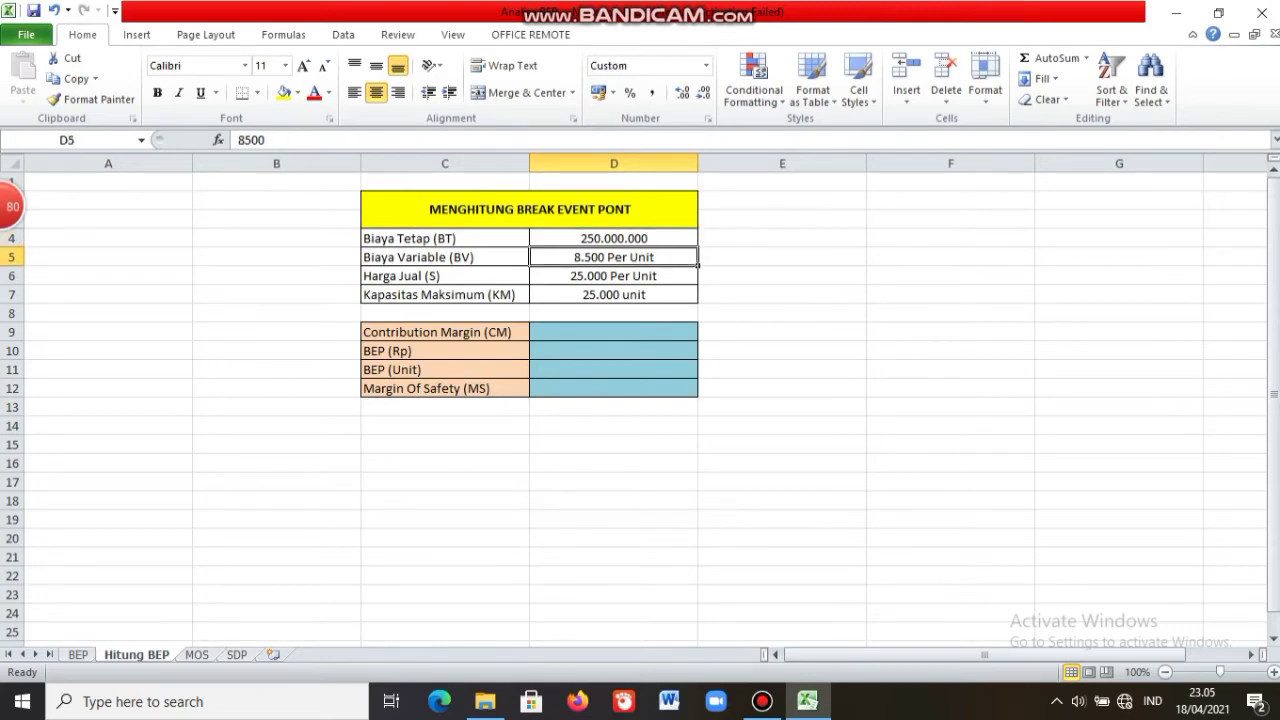
{"action": "left_click_drag", "start_coordinate": [613, 257], "coordinate": [613, 276]}
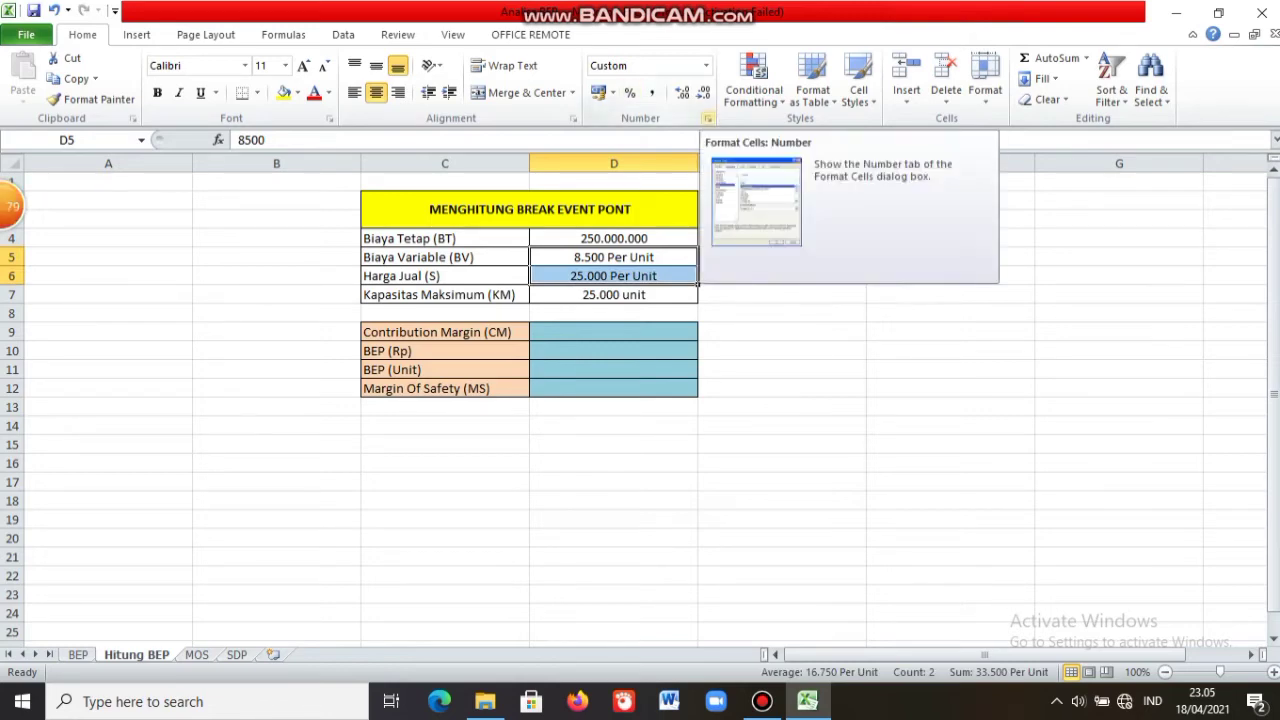
{"action": "left_click", "coordinate": [708, 118]}
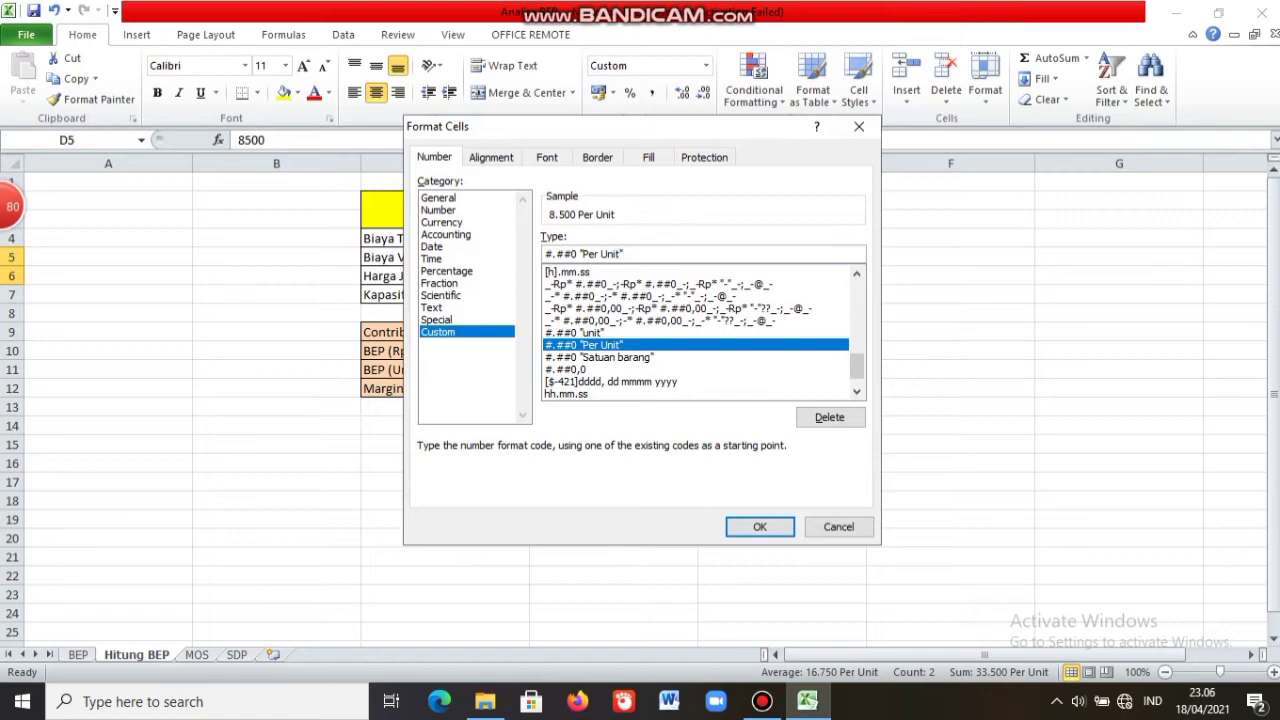
{"action": "left_click", "coordinate": [760, 527]}
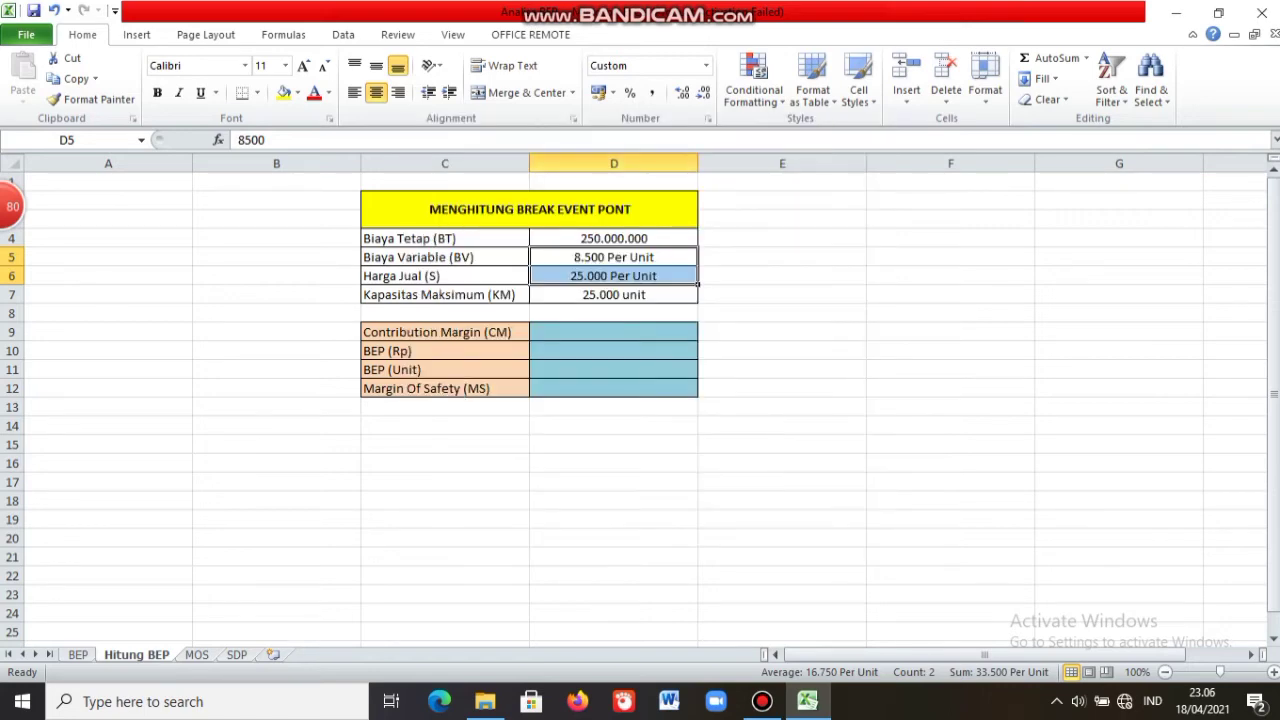
Examine the custom format code that adds the unit label to the Kapasitas Maksimum value in D7.
{"action": "left_click", "coordinate": [613, 294]}
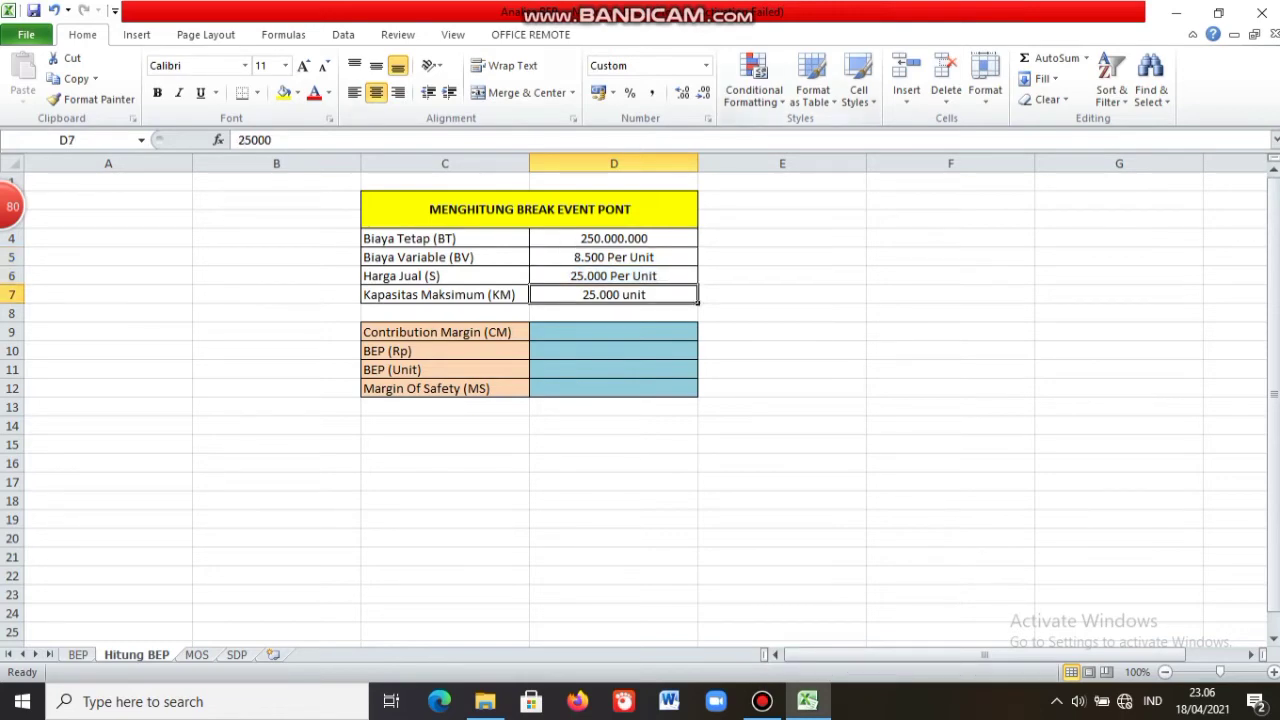
{"action": "left_click", "coordinate": [707, 118]}
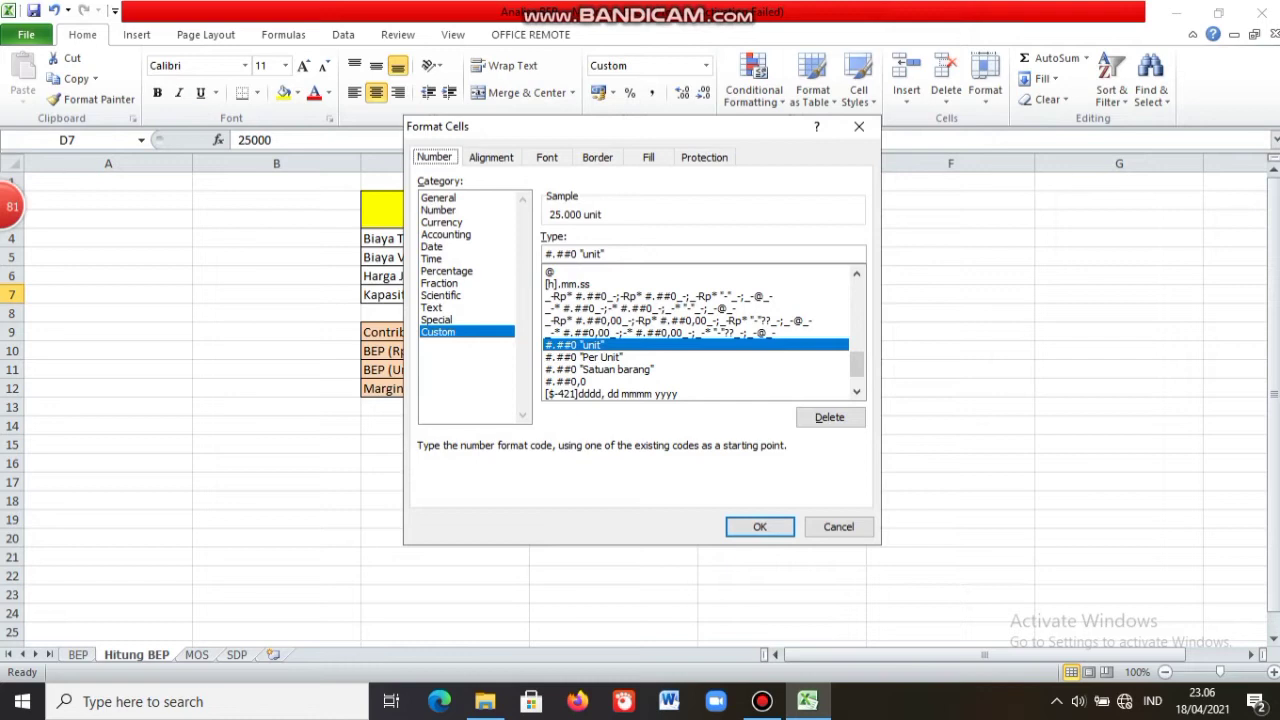
{"action": "left_click", "coordinate": [571, 253]}
{"action": "key", "text": "Right"}
{"action": "key", "text": "Right"}
{"action": "key", "text": "Right"}
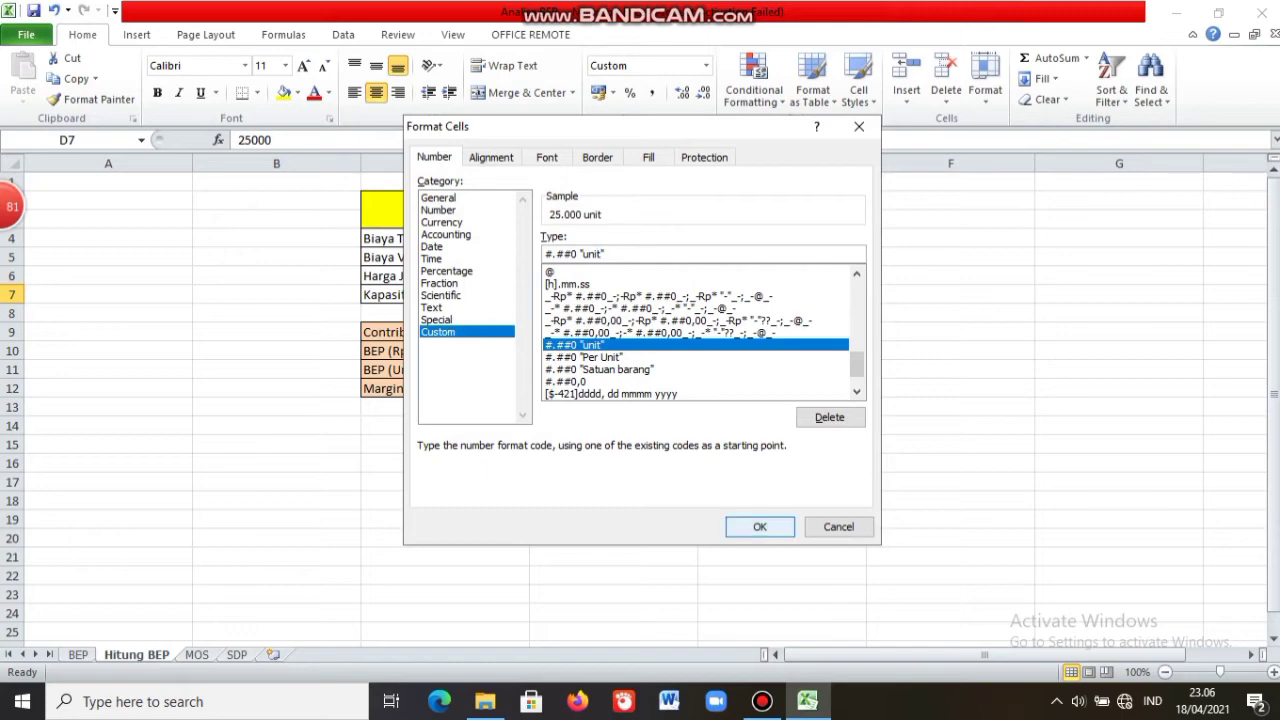
{"action": "left_click", "coordinate": [760, 527]}
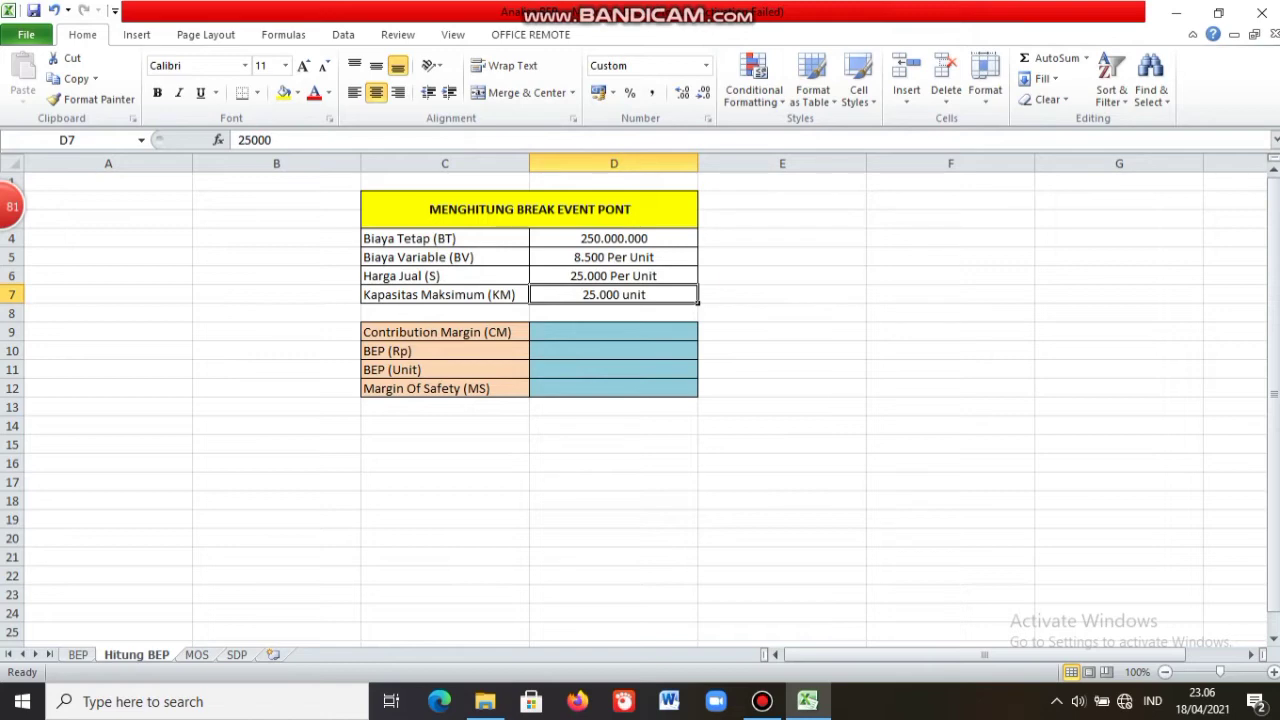
Calculate Contribution Margin in D9 as one minus variable cost over selling price, =1-(D5/D6).
{"action": "left_click", "coordinate": [613, 332]}
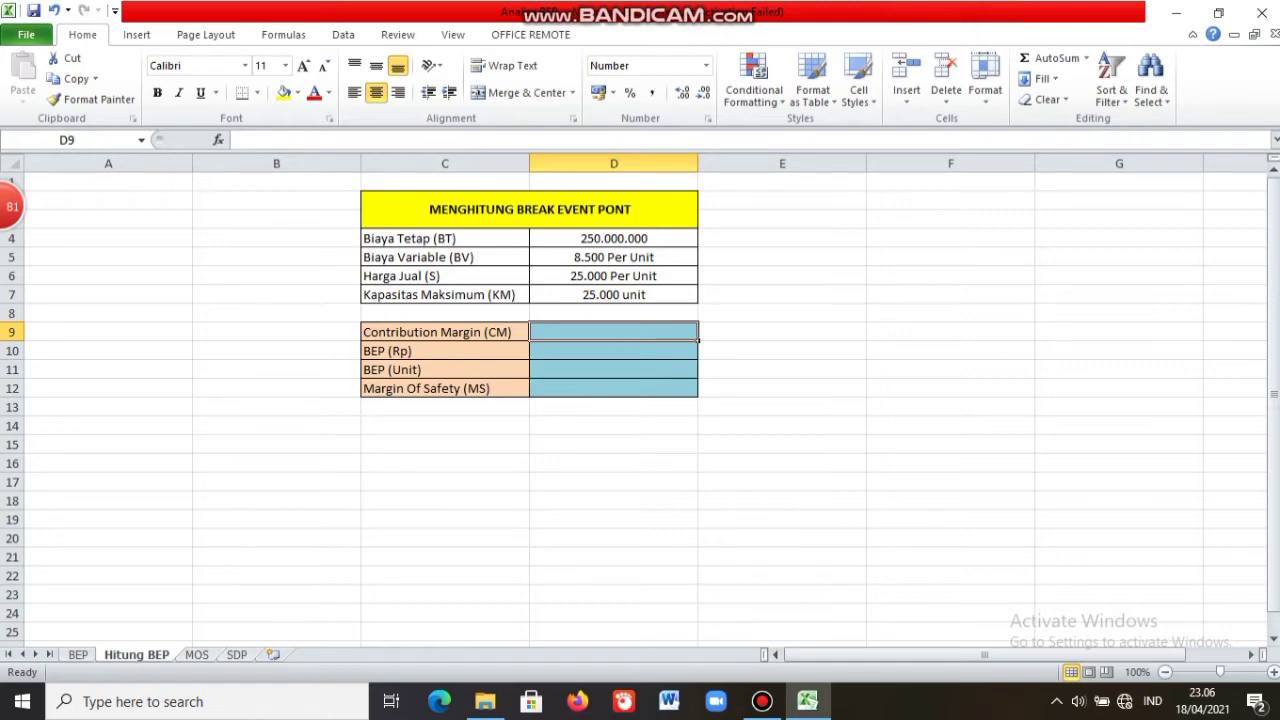
{"action": "type", "text": "=1"}
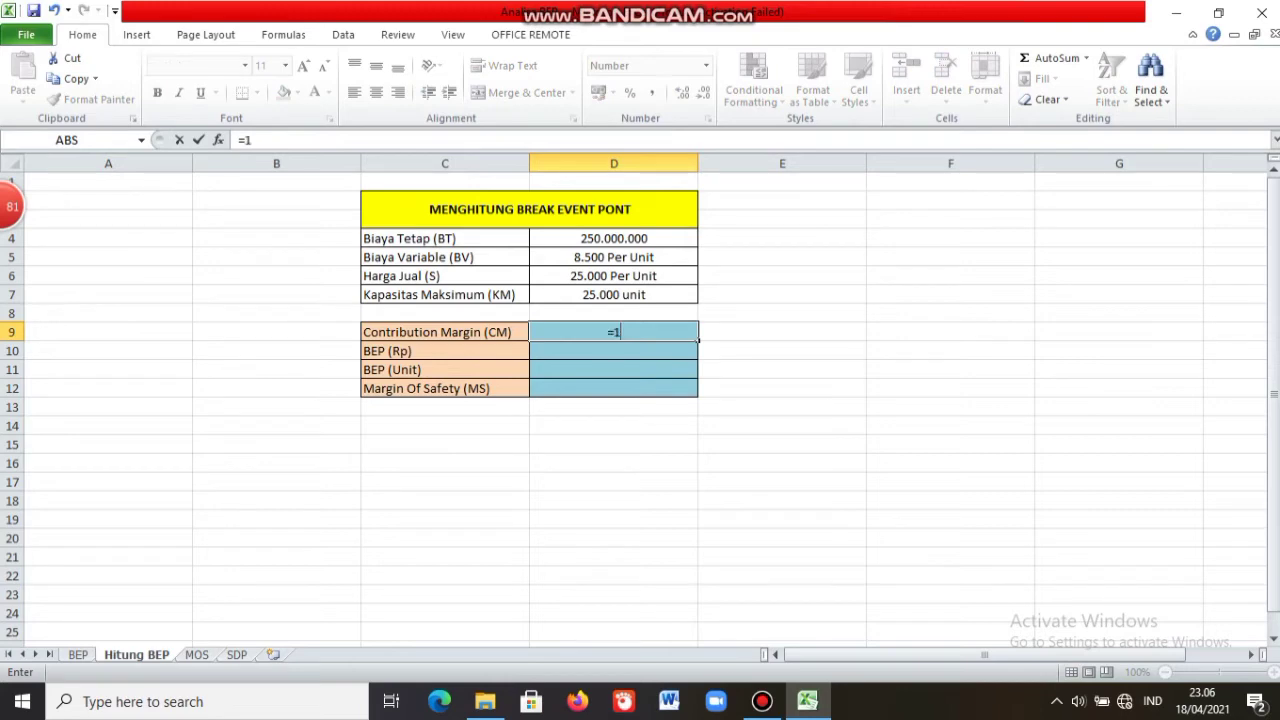
{"action": "type", "text": "-("}
{"action": "left_click", "coordinate": [613, 257]}
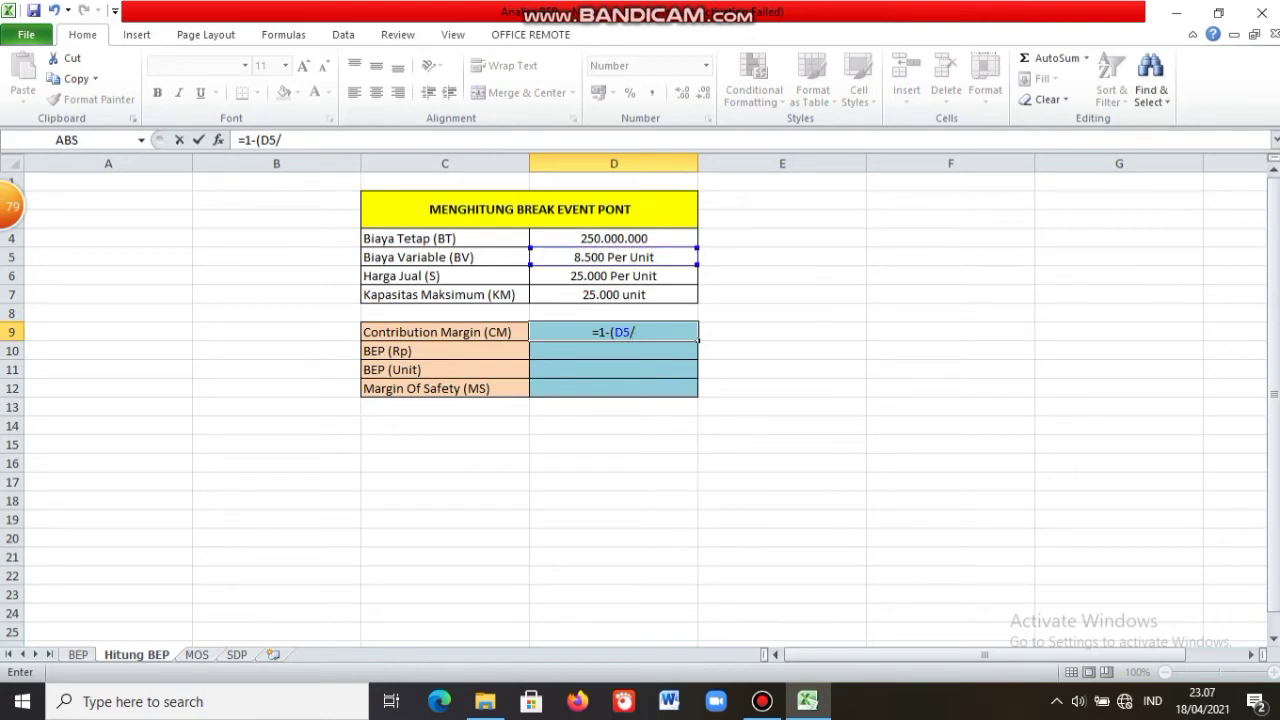
{"action": "left_click", "coordinate": [614, 276]}
{"action": "type", "text": ")"}
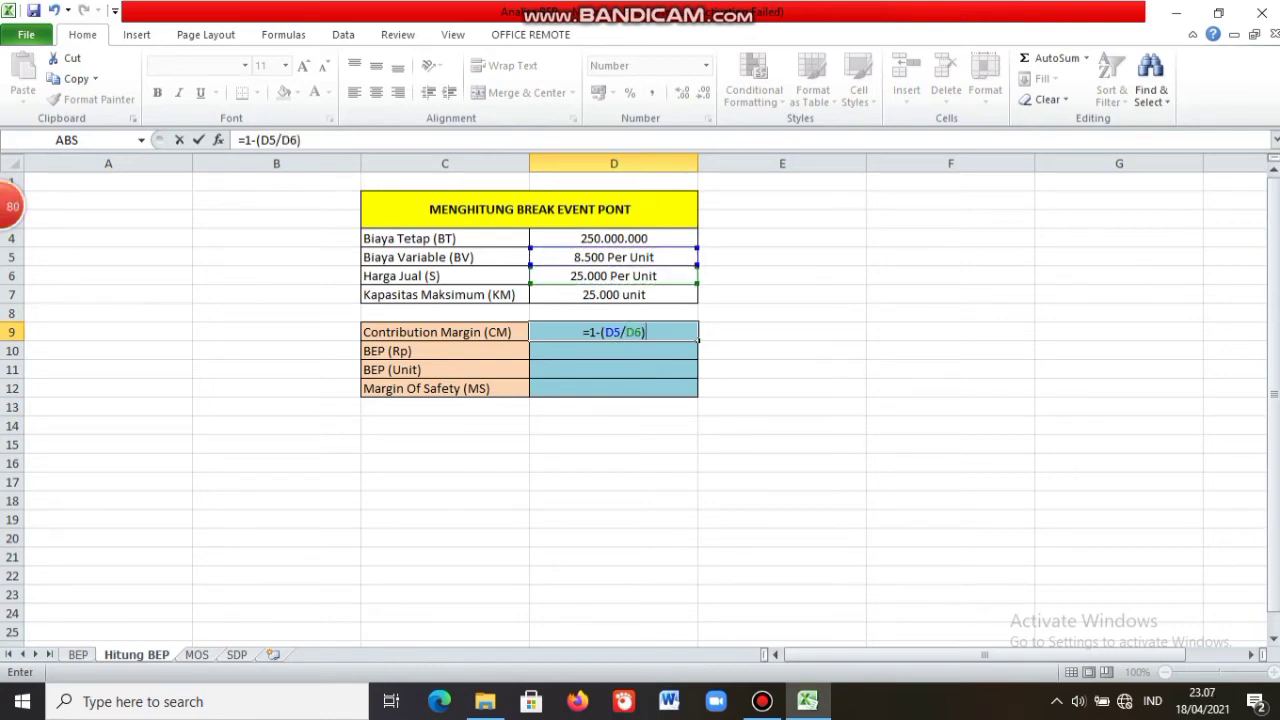
{"action": "key", "text": "Return"}
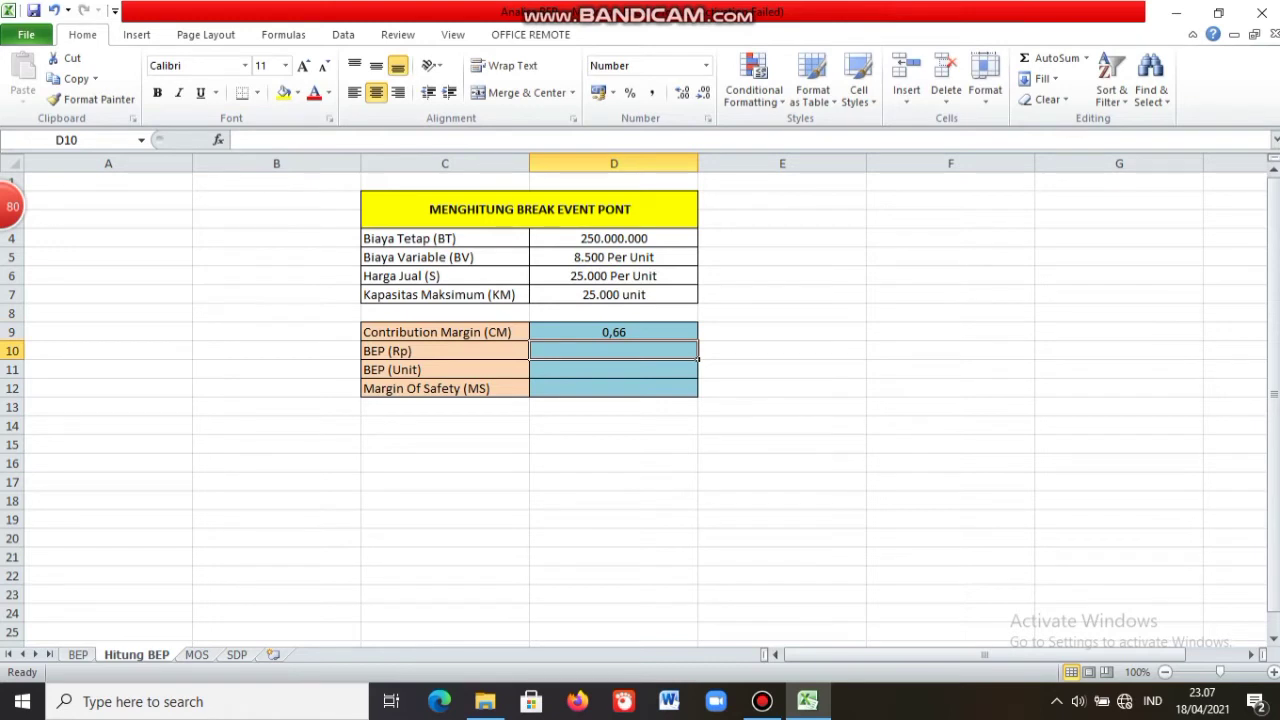
Calculate BEP (Rp) in D10 as fixed cost divided by contribution margin, =D4/D9.
{"action": "type", "text": "="}
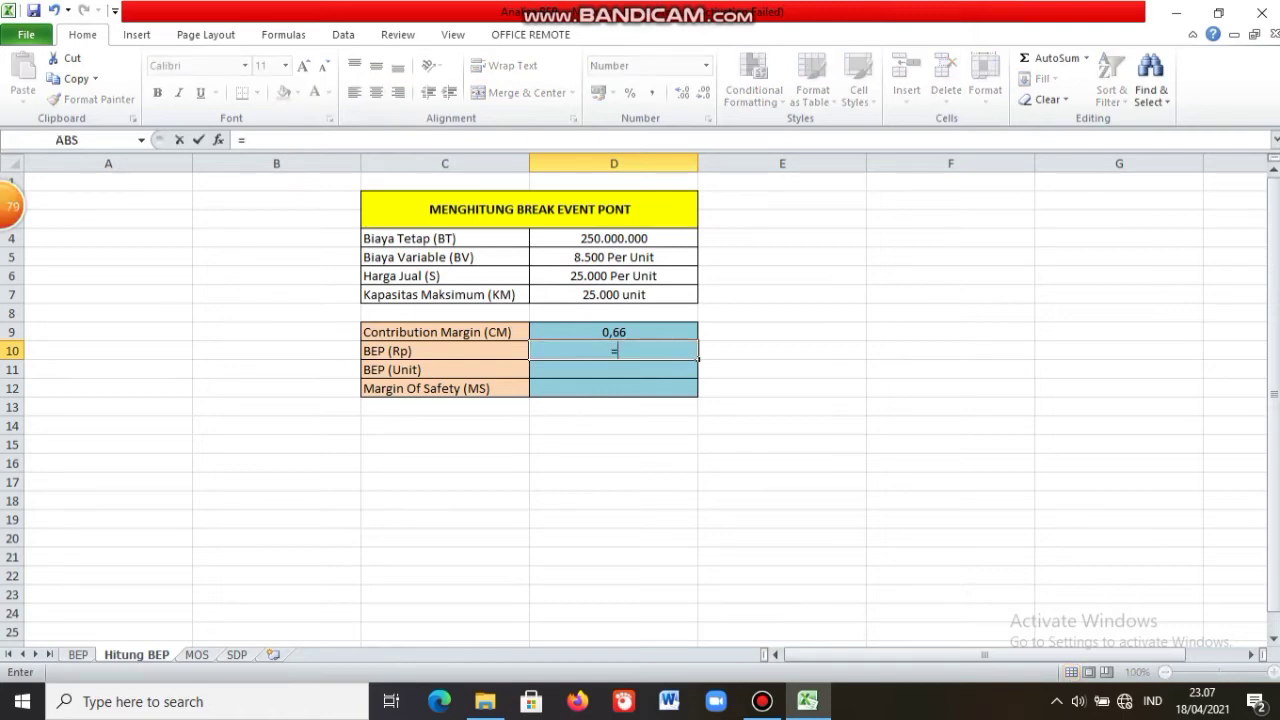
{"action": "left_click", "coordinate": [613, 238]}
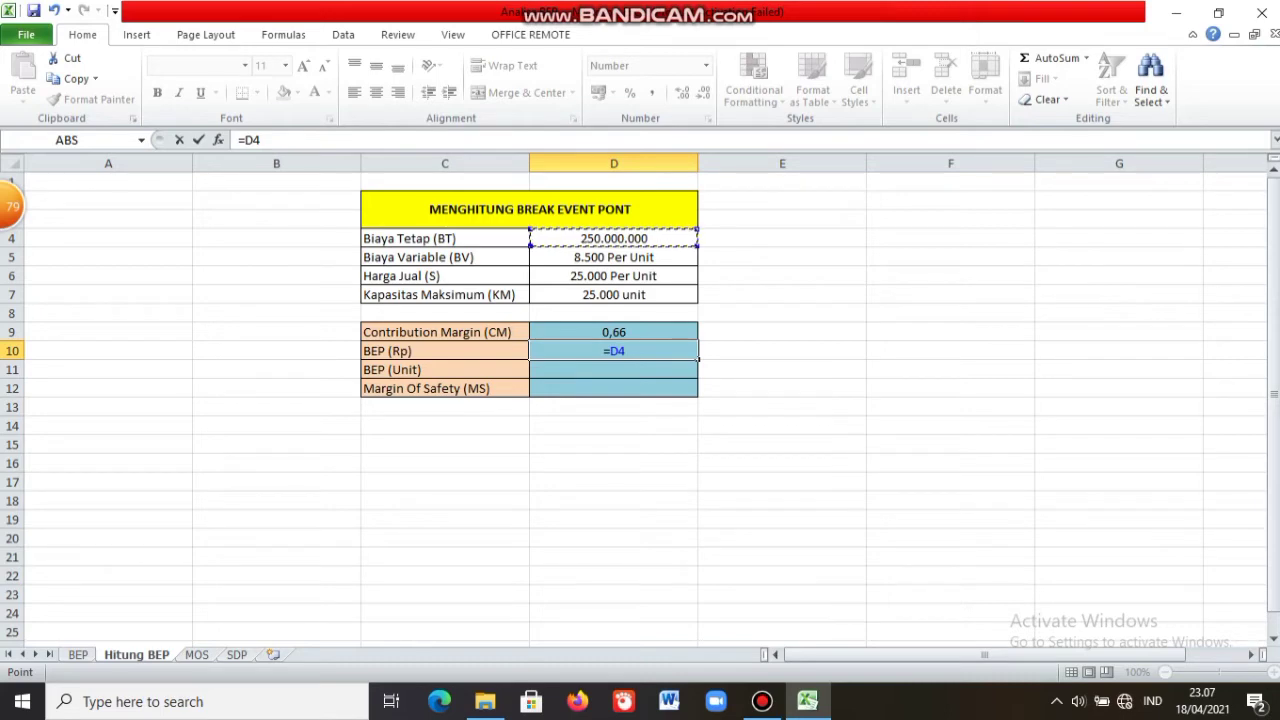
{"action": "type", "text": "/"}
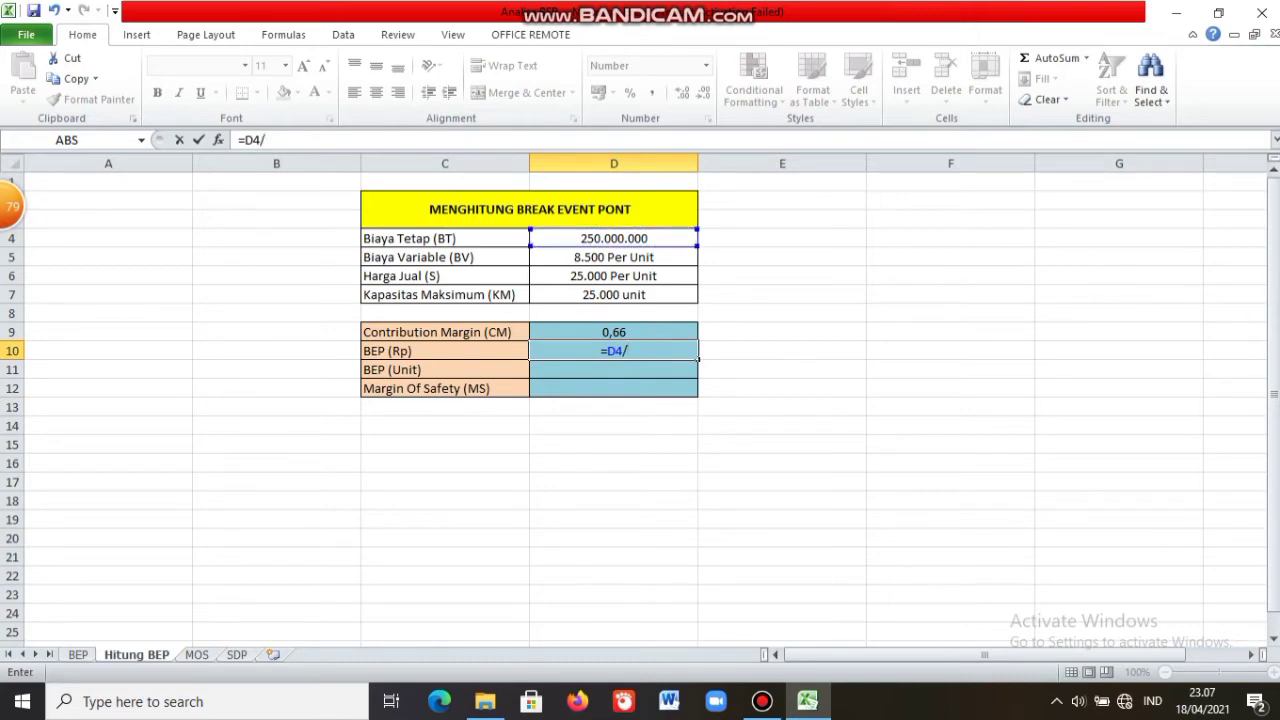
{"action": "key", "text": "Up"}
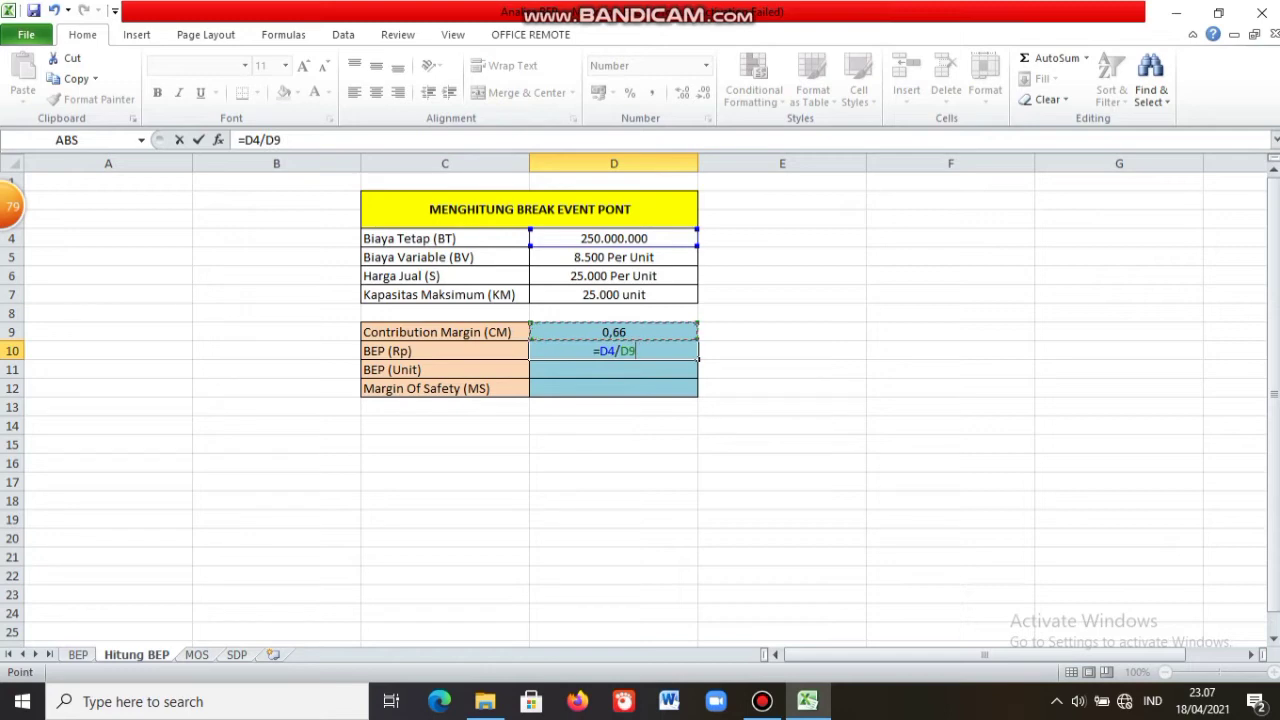
{"action": "key", "text": "Return"}
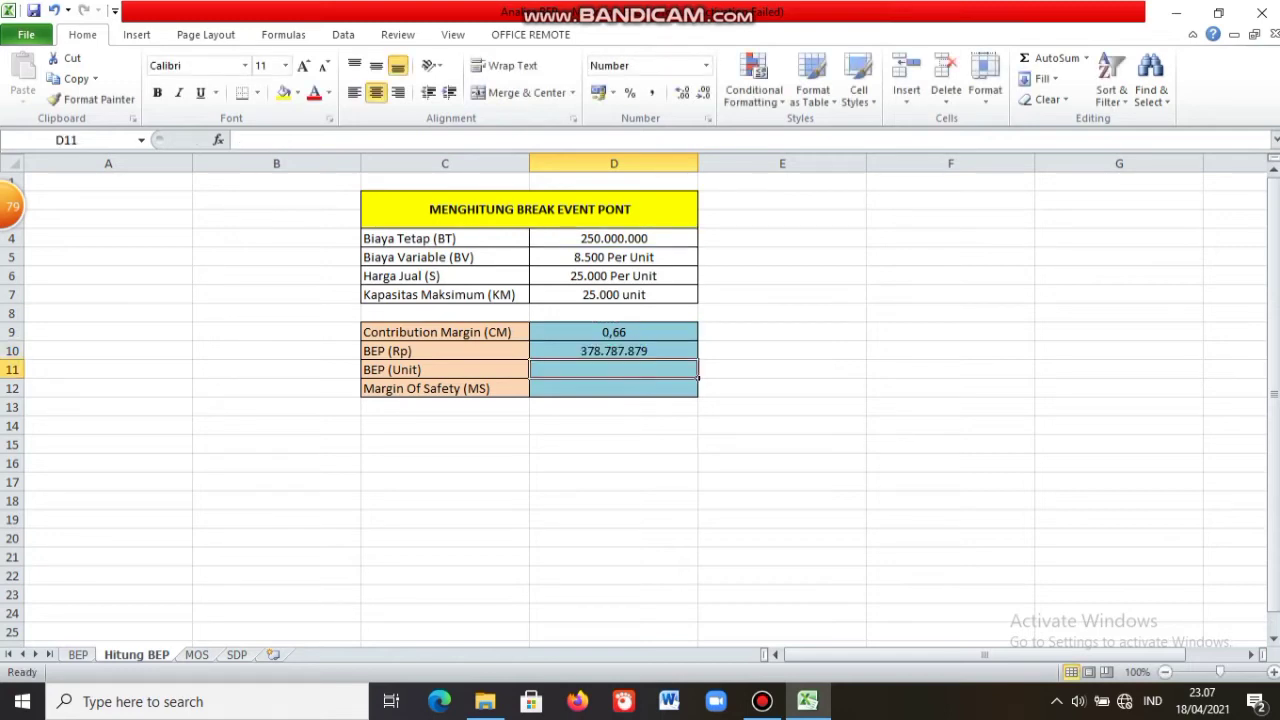
Calculate BEP (Unit) in D11 as BEP in rupiah divided by selling price, =D10/D6.
{"action": "type", "text": "="}
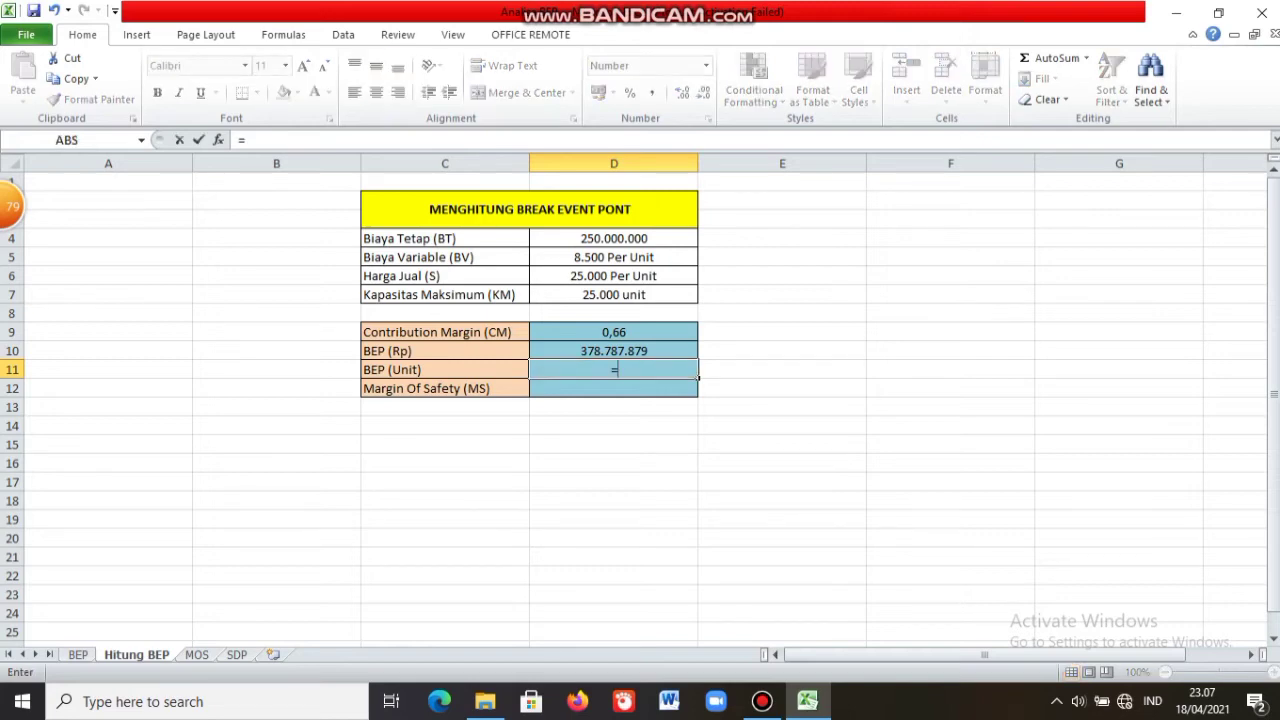
{"action": "key", "text": "Up"}
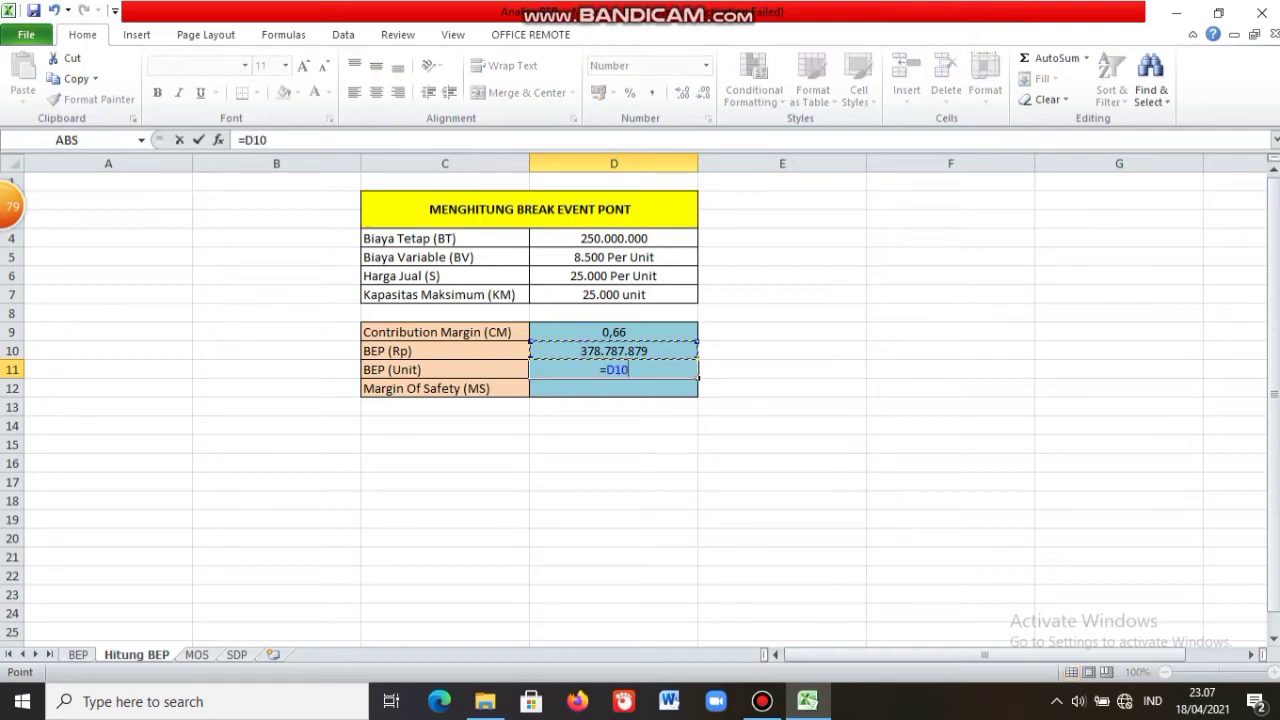
{"action": "type", "text": "/"}
{"action": "key", "text": "Up"}
{"action": "key", "text": "Up"}
{"action": "key", "text": "Up"}
{"action": "key", "text": "Up"}
{"action": "key", "text": "Up"}
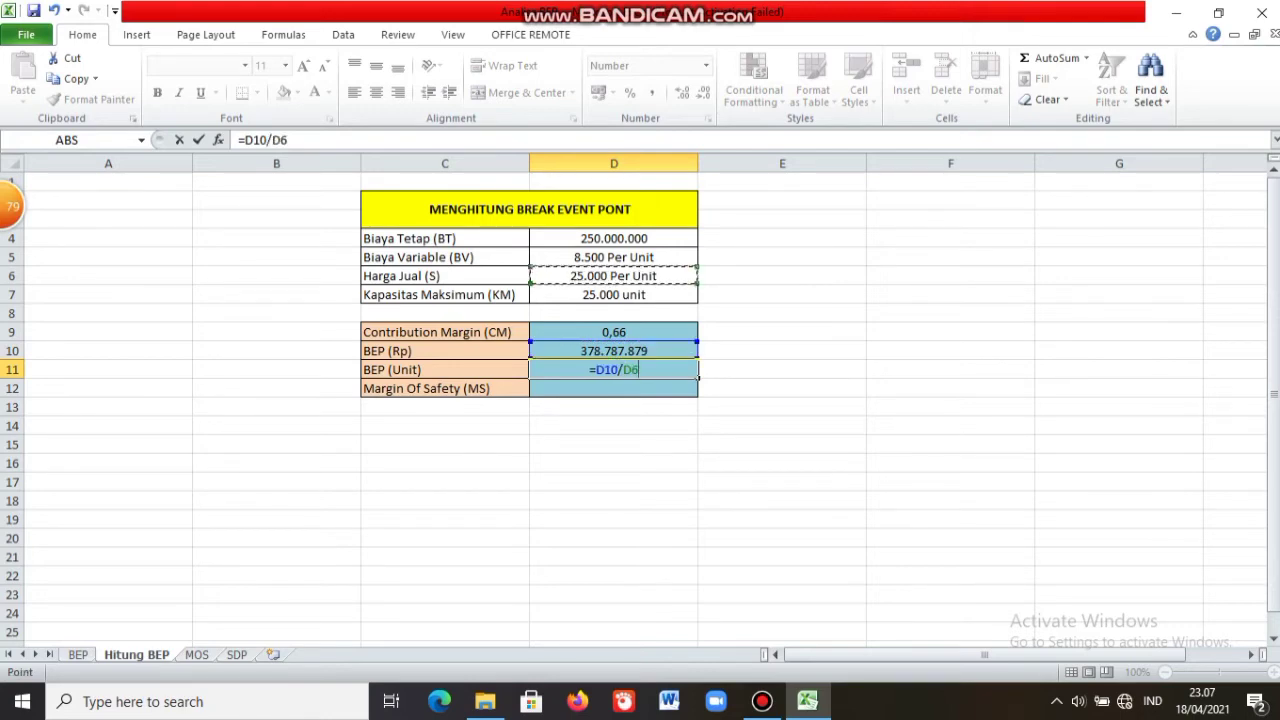
{"action": "key", "text": "Return"}
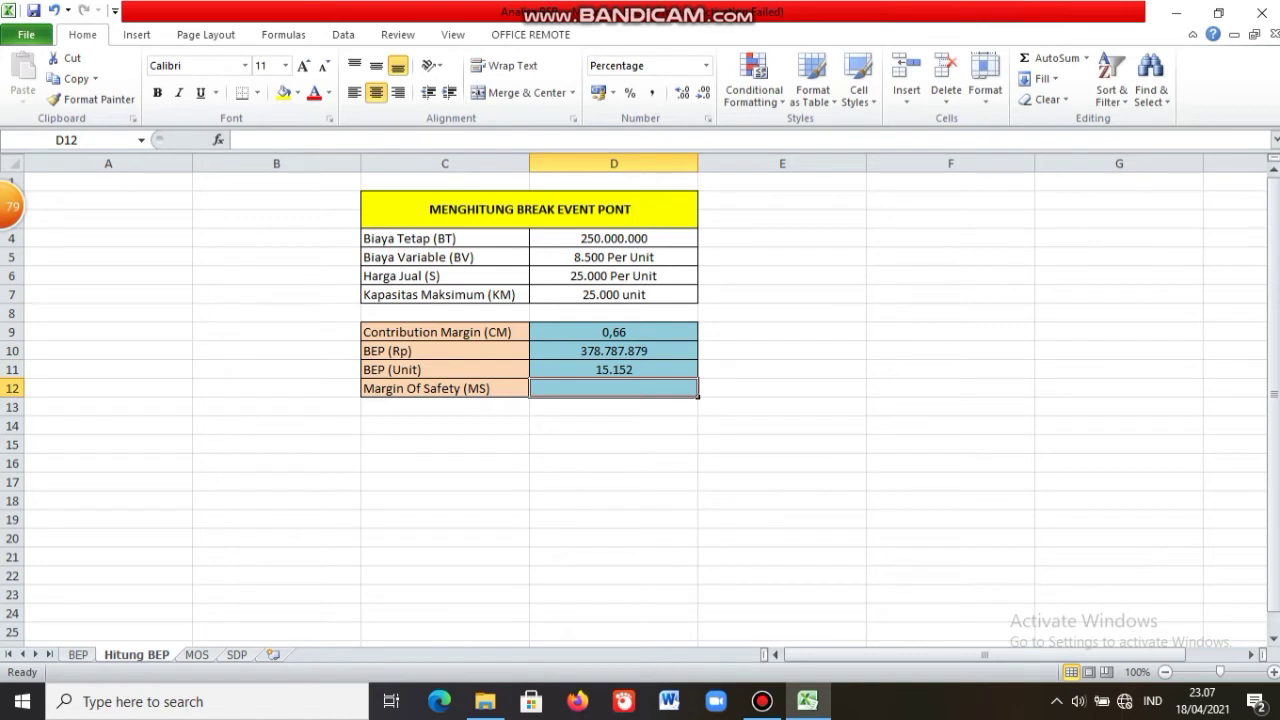
Calculate Margin Of Safety in D12 from maximum capacity and BEP units with the formula =(D7-D11)/D7*100%.
{"action": "type", "text": "="}
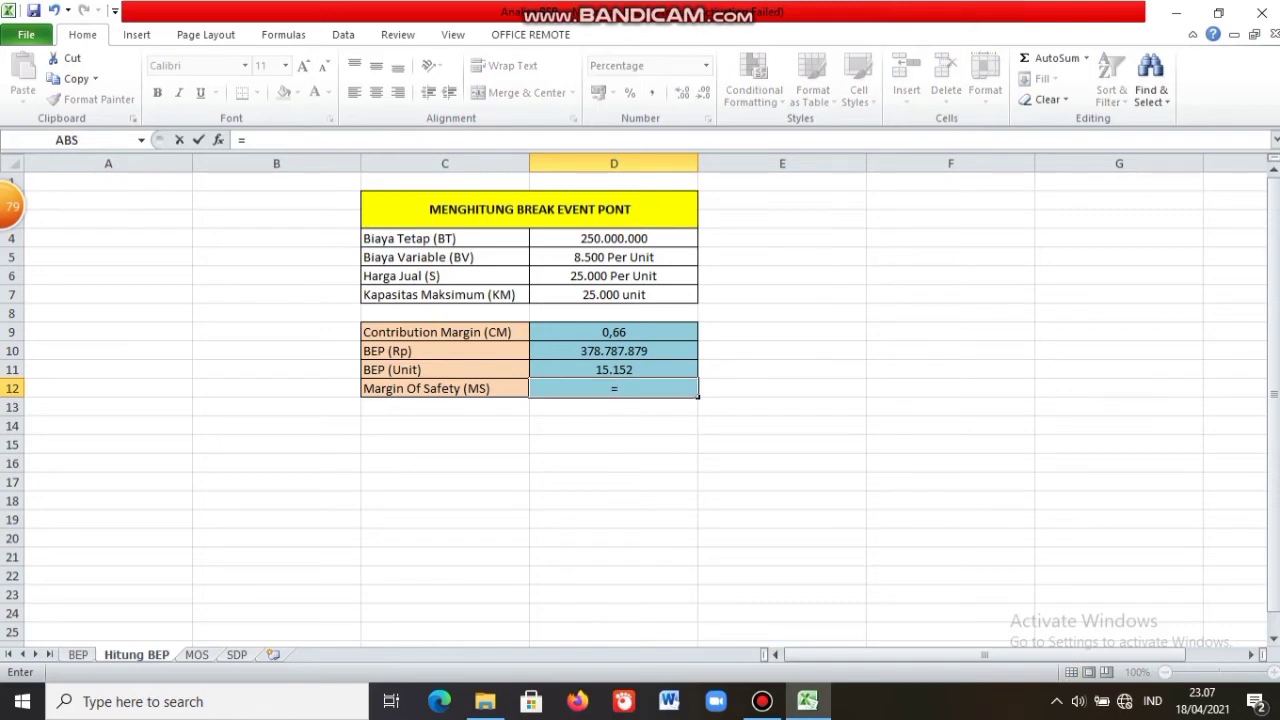
{"action": "type", "text": "(D7-"}
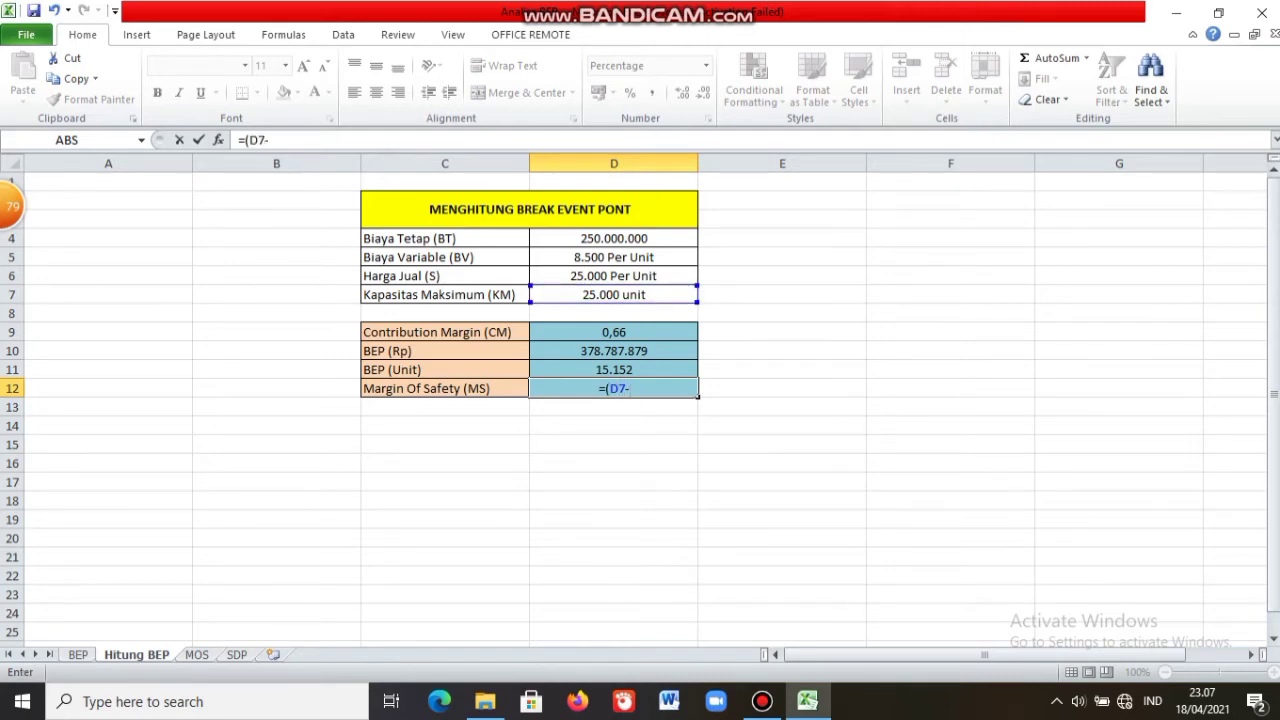
{"action": "key", "text": "Up"}
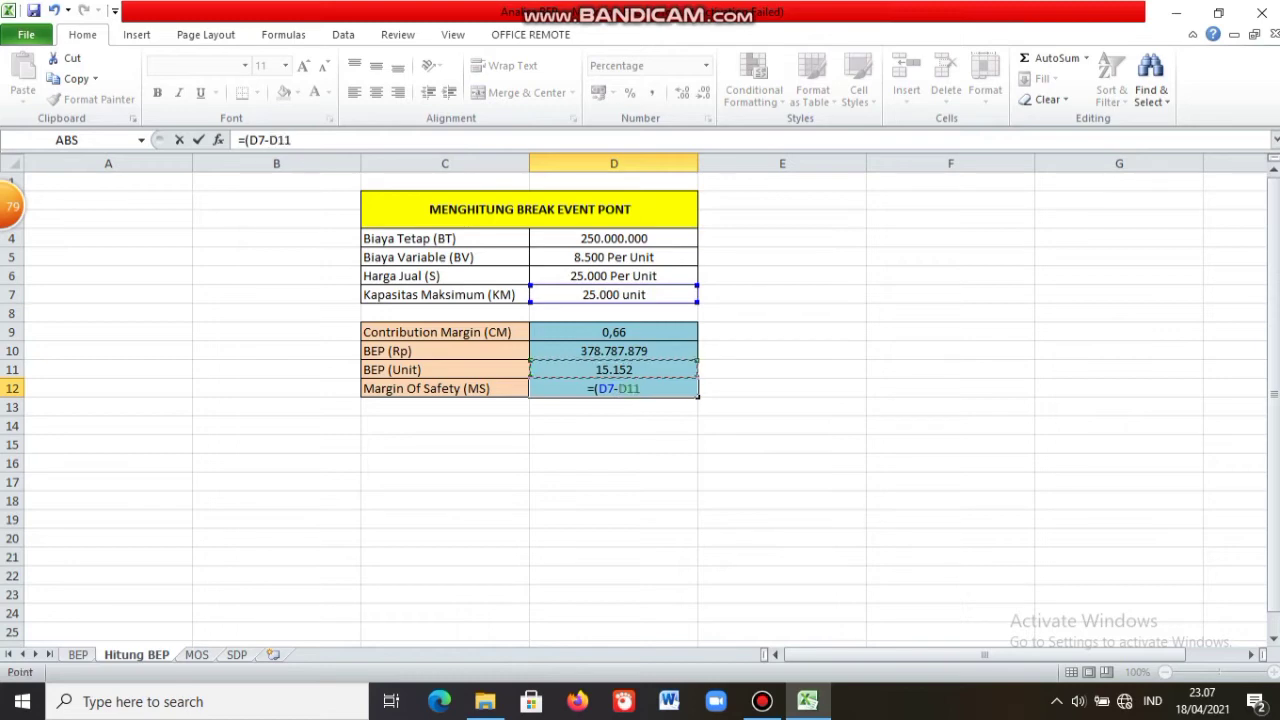
{"action": "type", "text": ")/"}
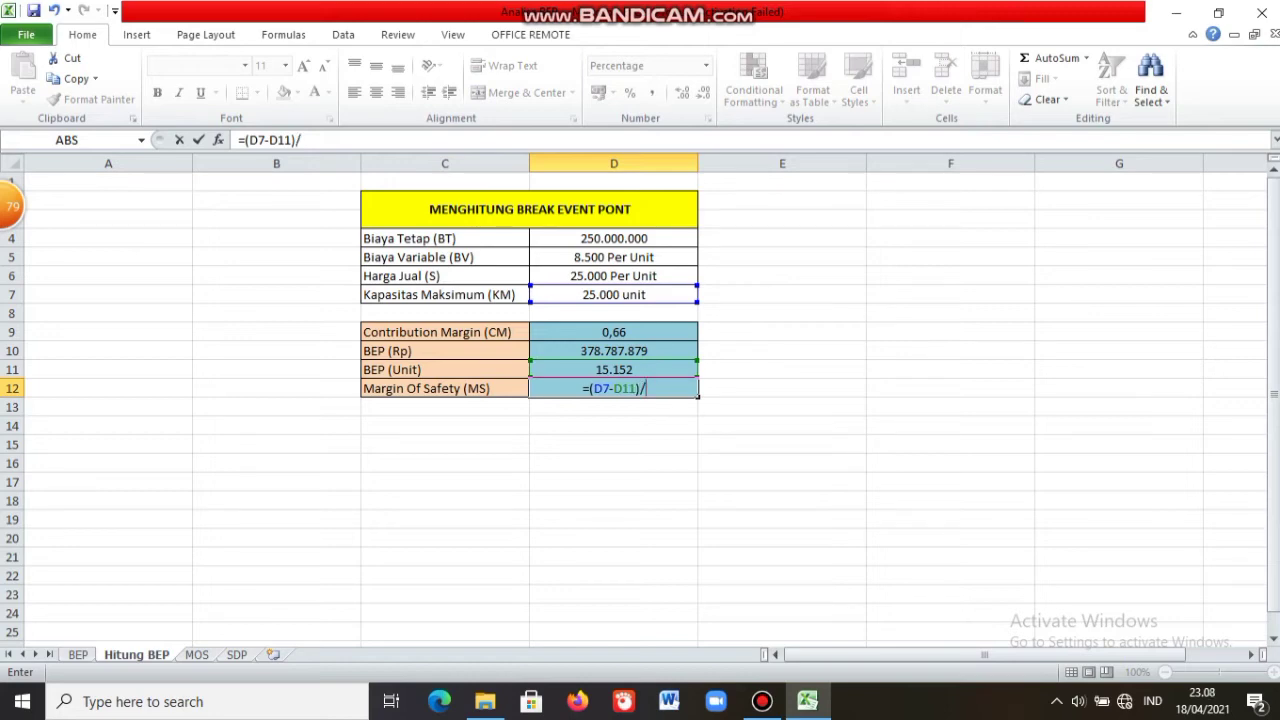
{"action": "left_click", "coordinate": [614, 295]}
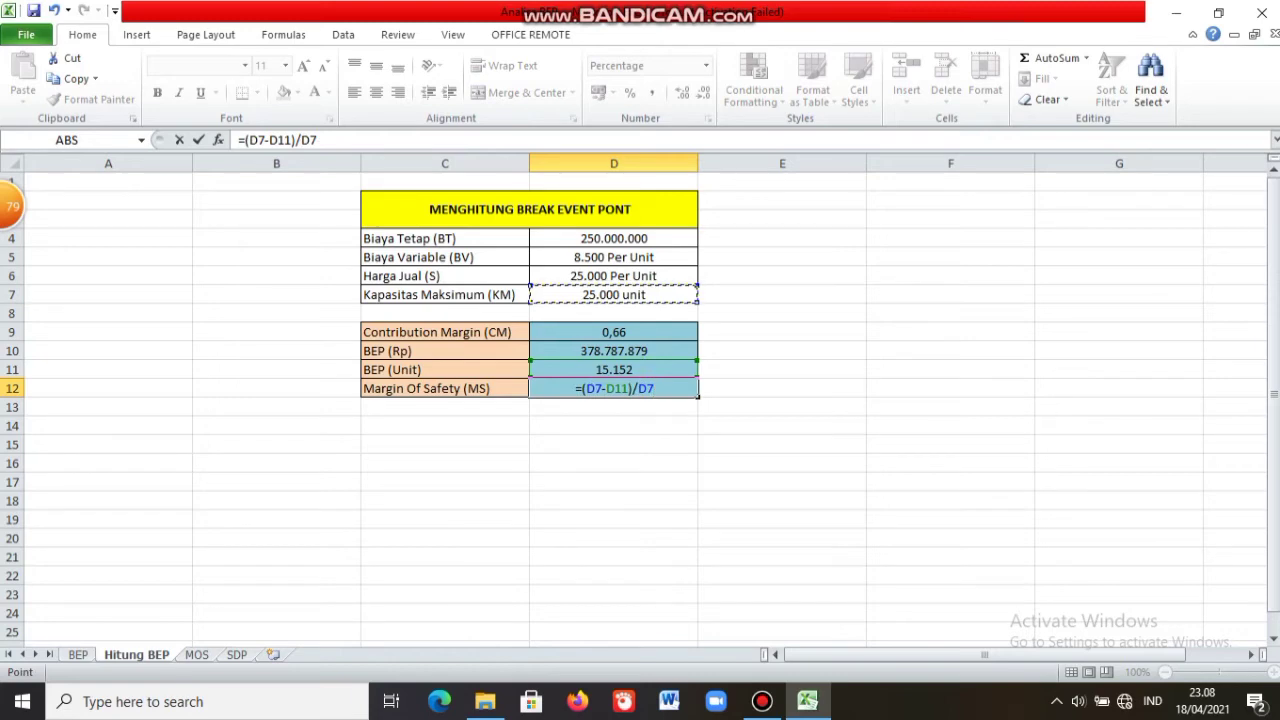
{"action": "type", "text": "*"}
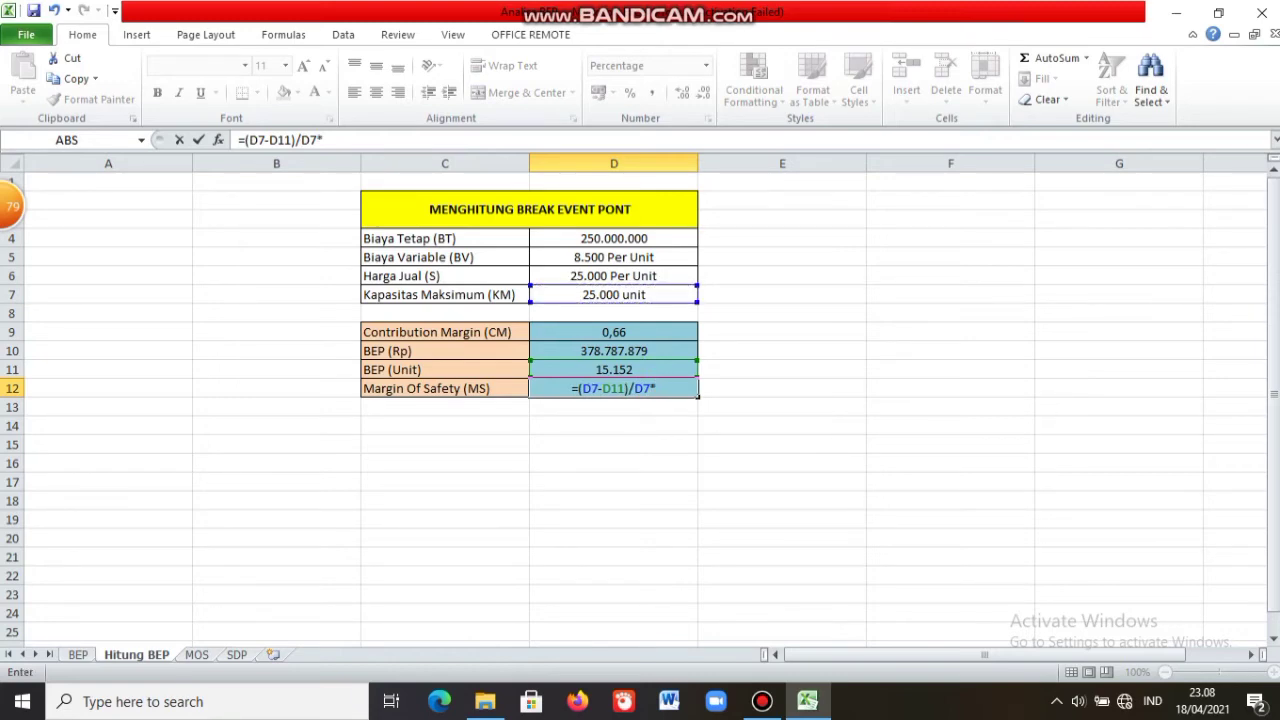
{"action": "type", "text": "100"}
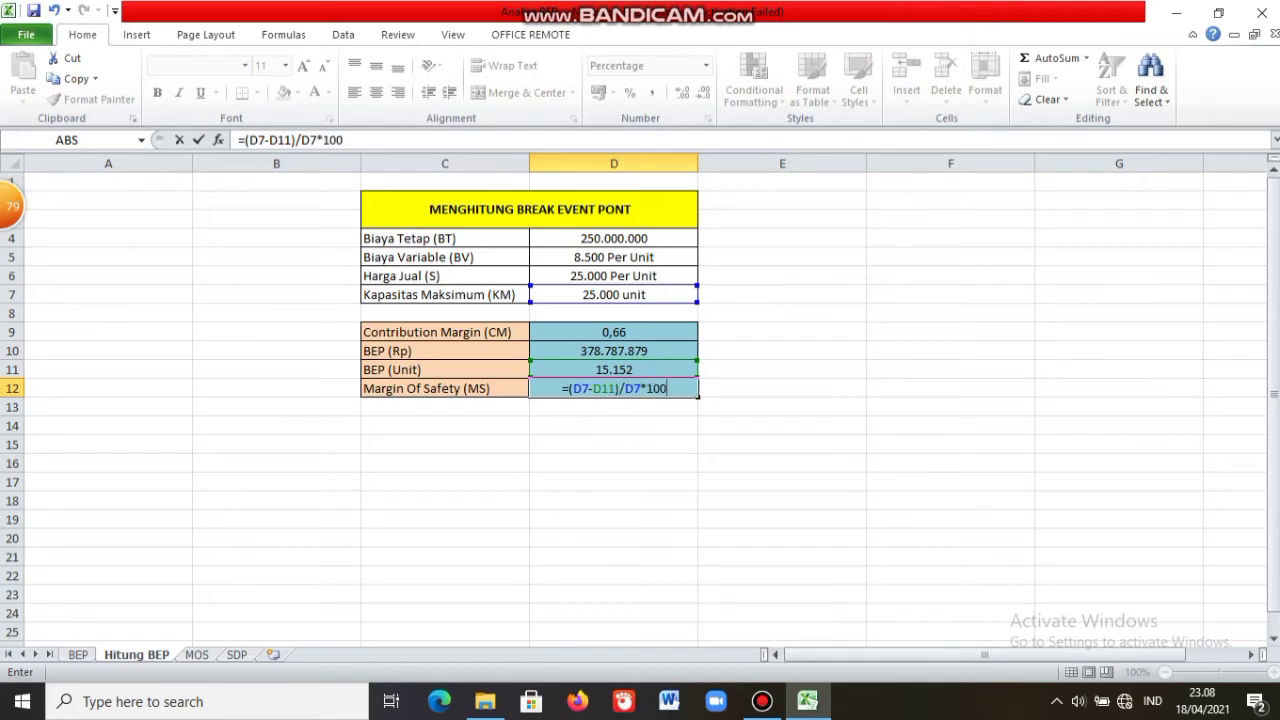
{"action": "type", "text": "%"}
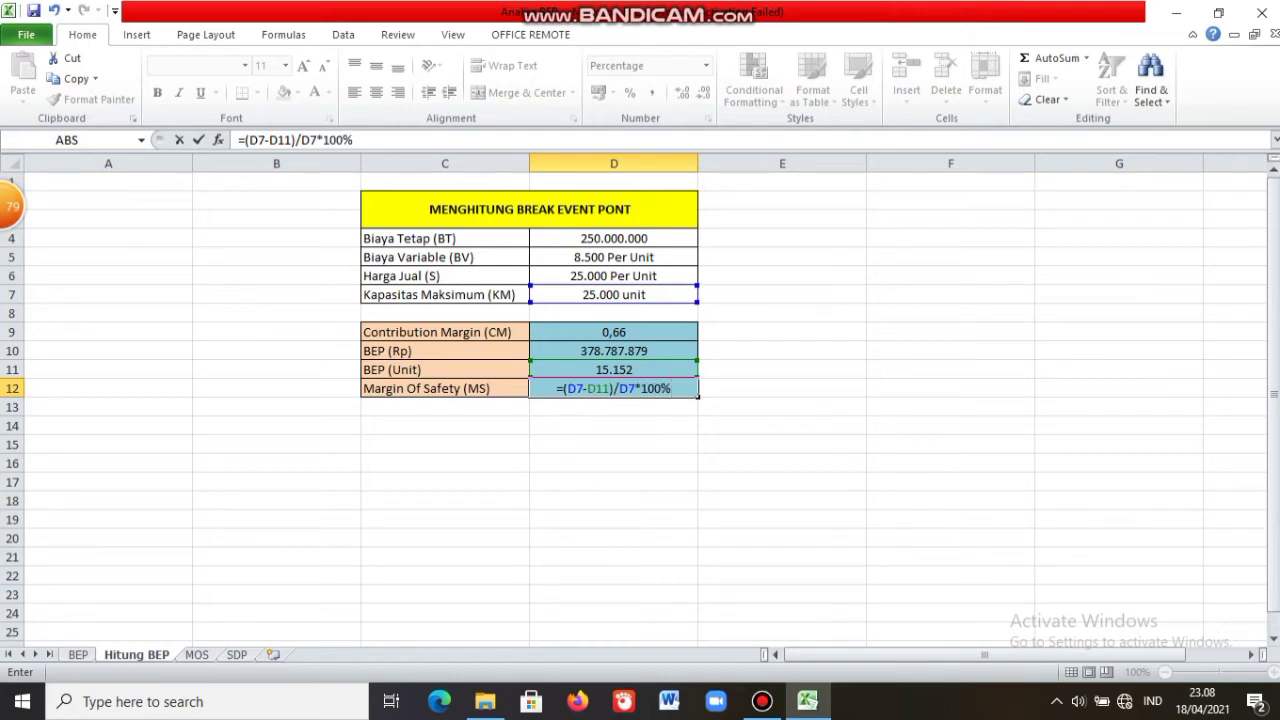
{"action": "key", "text": "Return"}
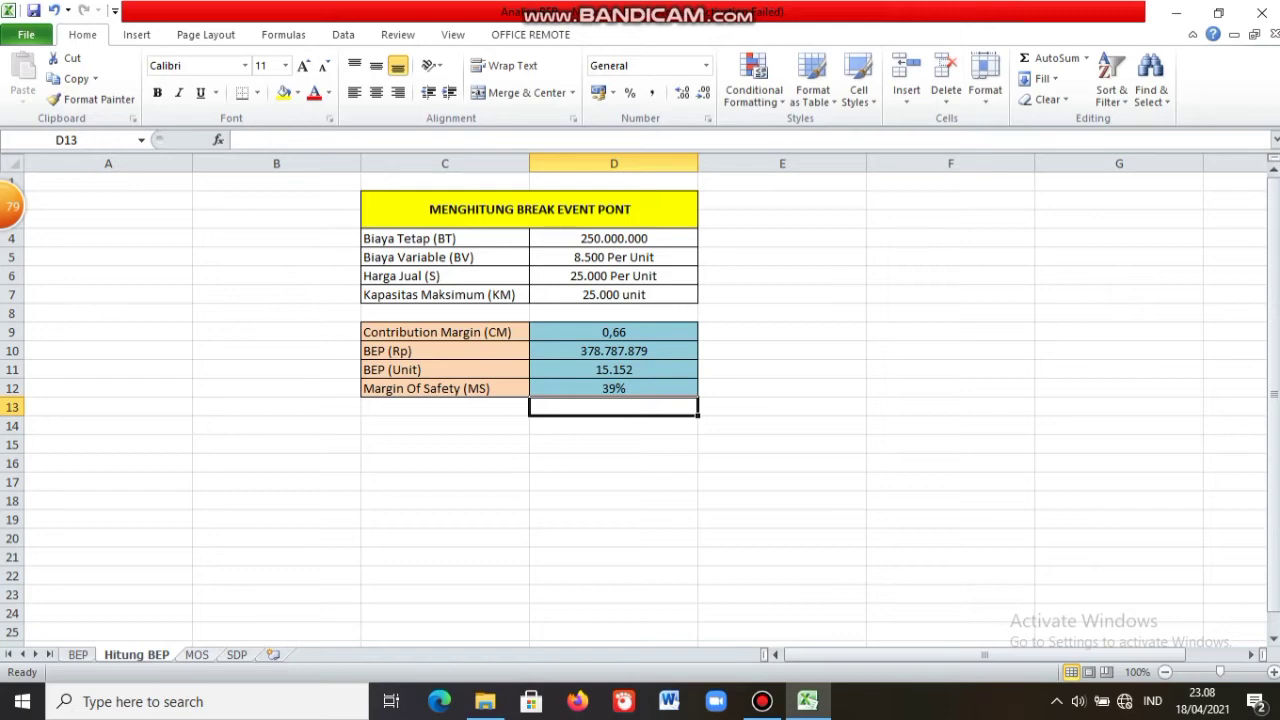
On the MOS sheet, apply the custom number format #.##0 to cells C5:C12.
{"action": "key", "text": "ctrl+Page_Down"}
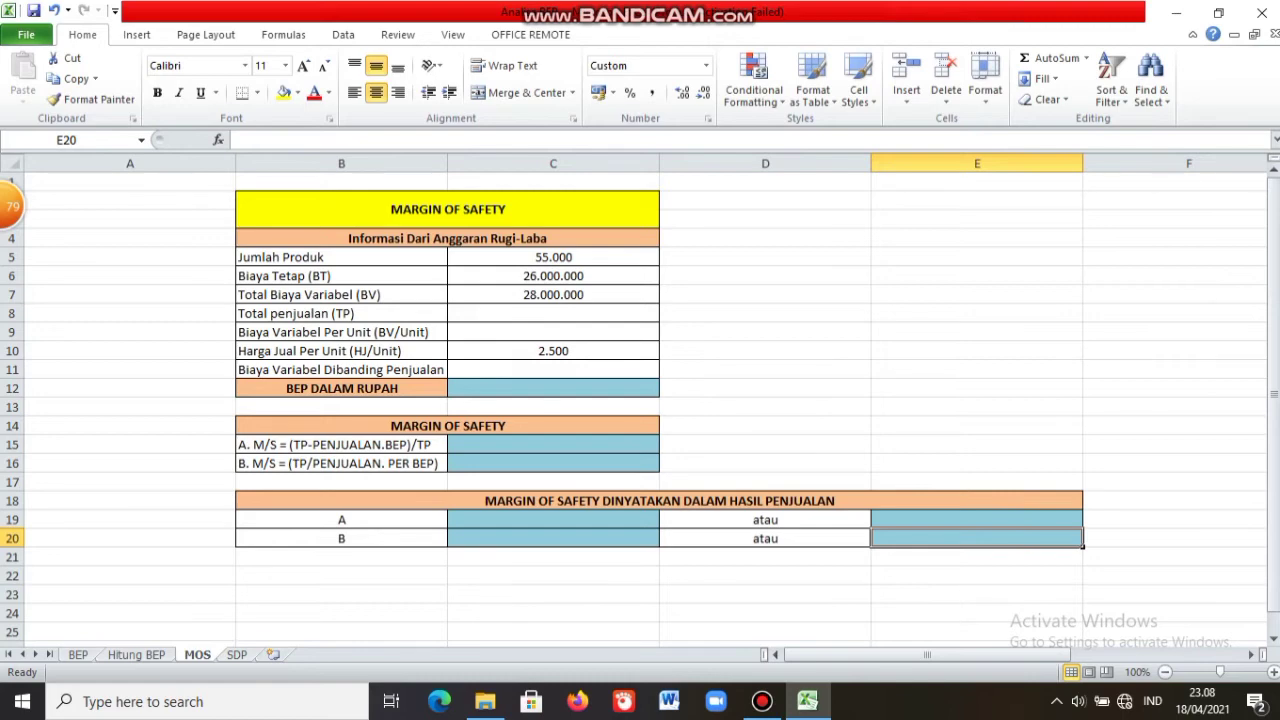
{"action": "left_click_drag", "start_coordinate": [553, 257], "coordinate": [553, 388]}
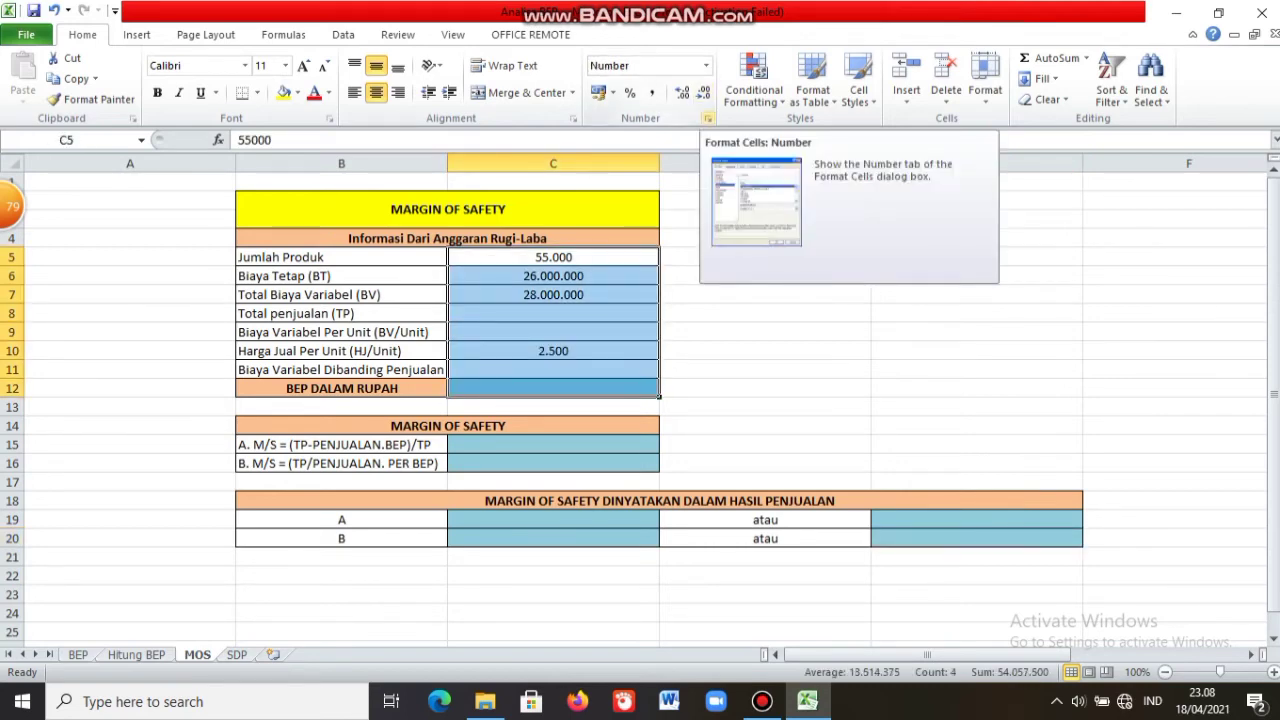
{"action": "left_click", "coordinate": [708, 118]}
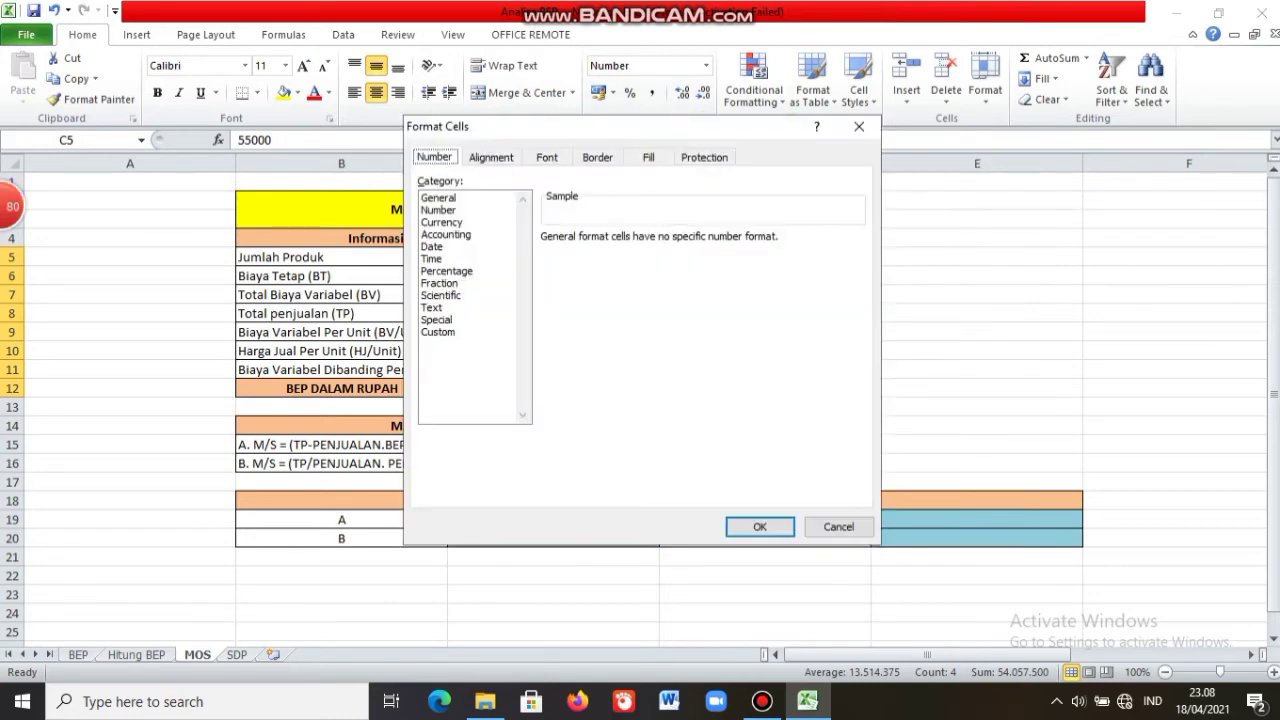
{"action": "left_click", "coordinate": [438, 332]}
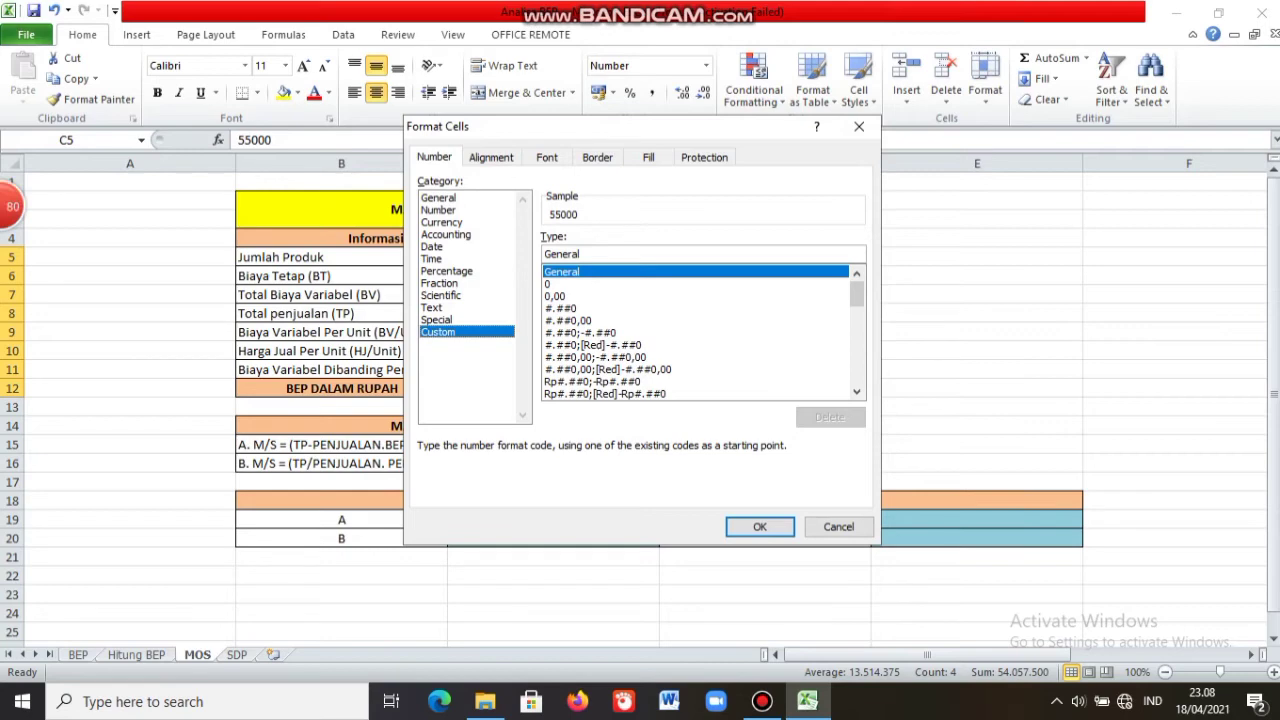
{"action": "left_click", "coordinate": [561, 308]}
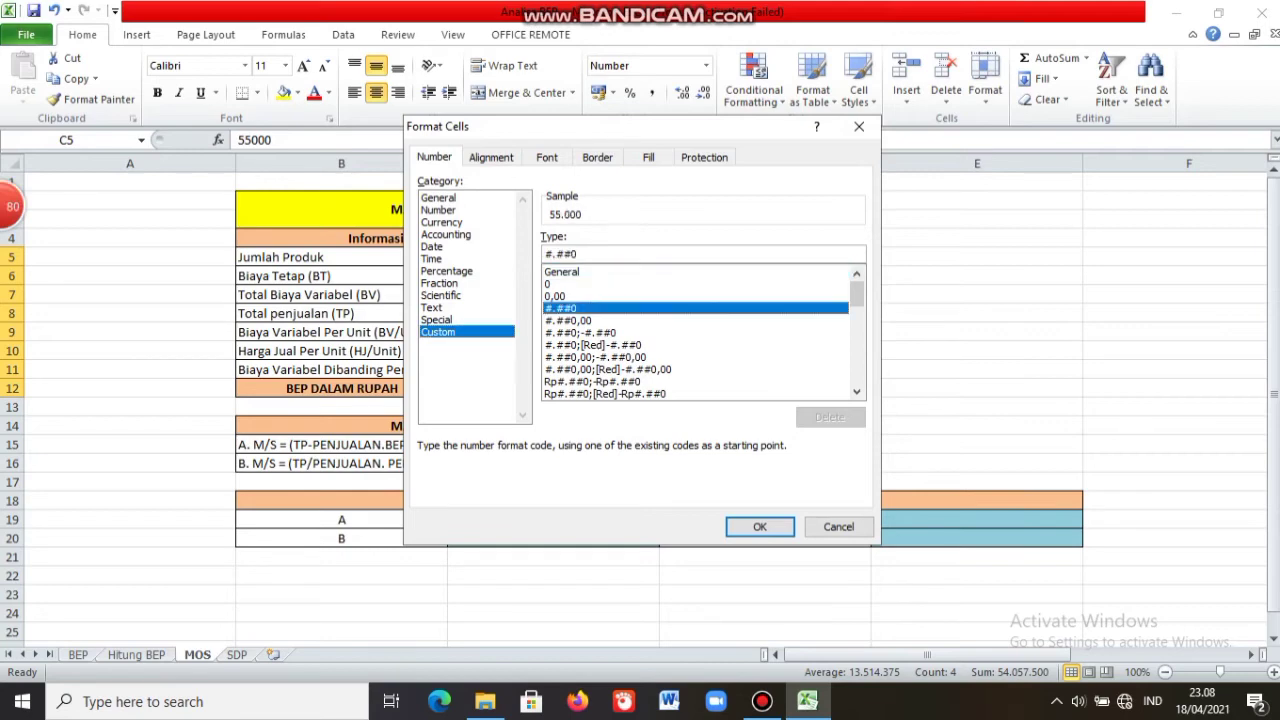
{"action": "left_click", "coordinate": [760, 527]}
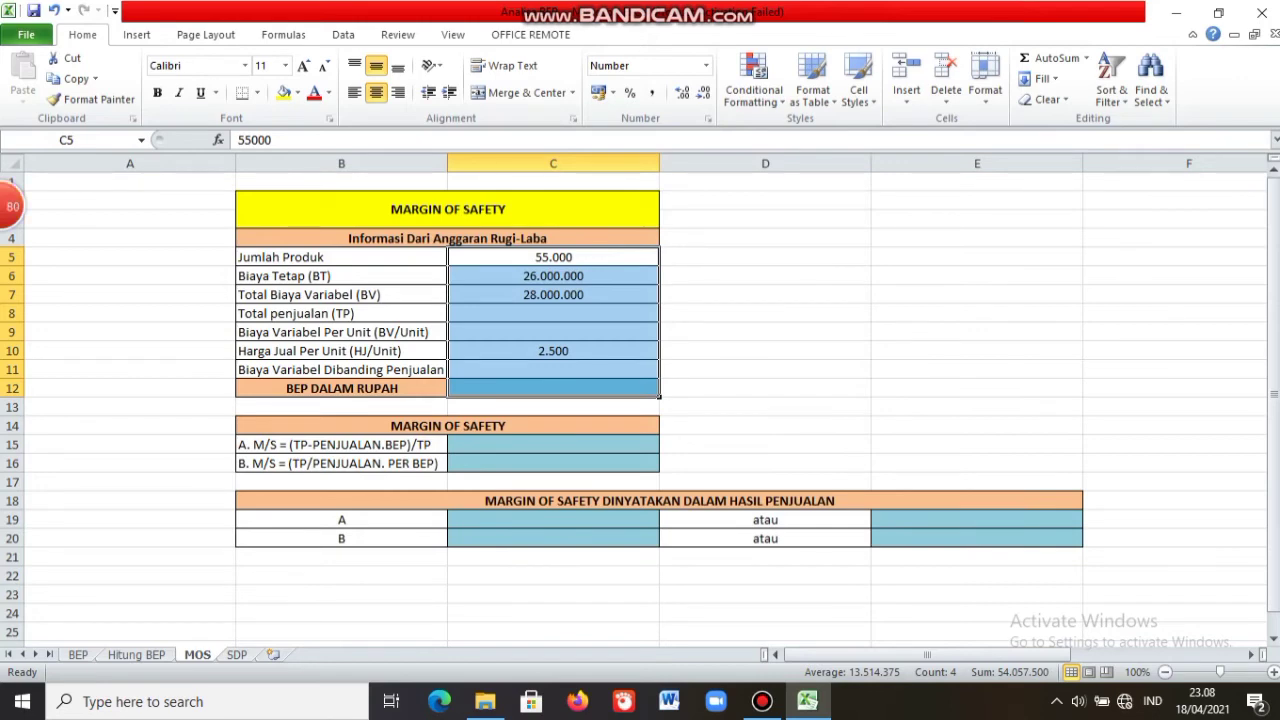
Calculate Total penjualan (TP) in C8 as product quantity times selling price per unit, =C5*C10.
{"action": "left_click", "coordinate": [553, 313]}
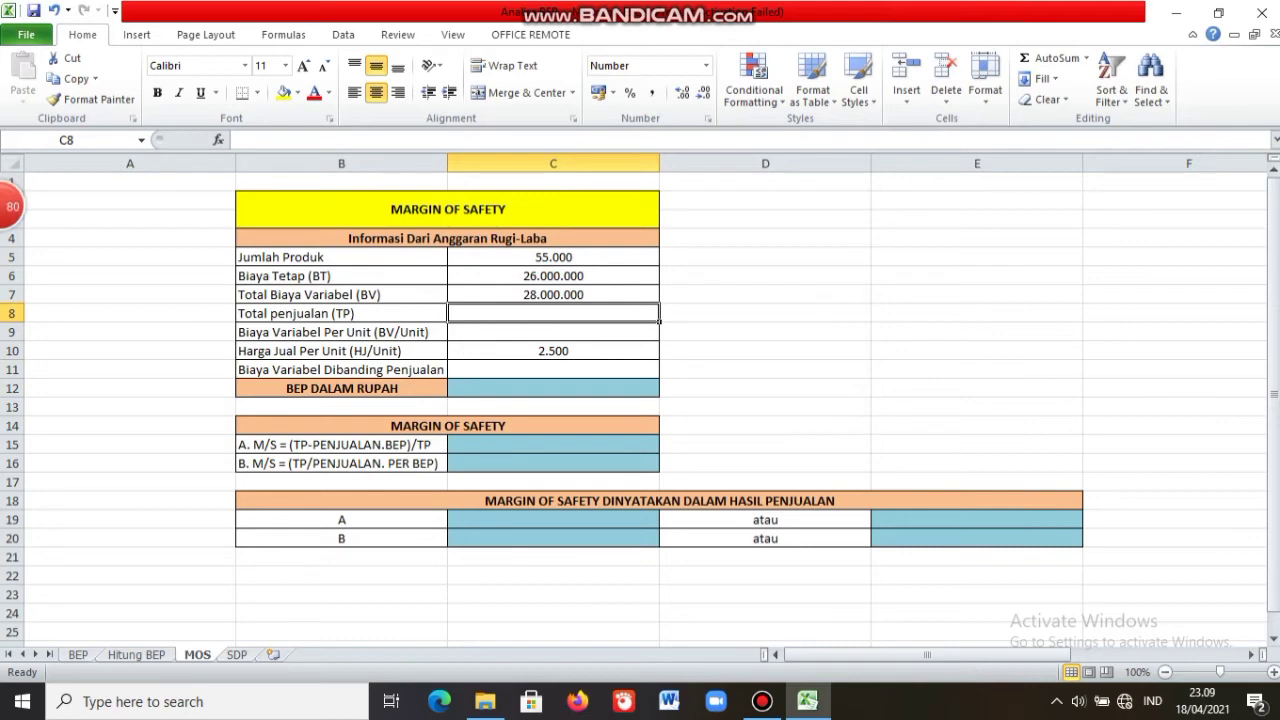
{"action": "type", "text": "="}
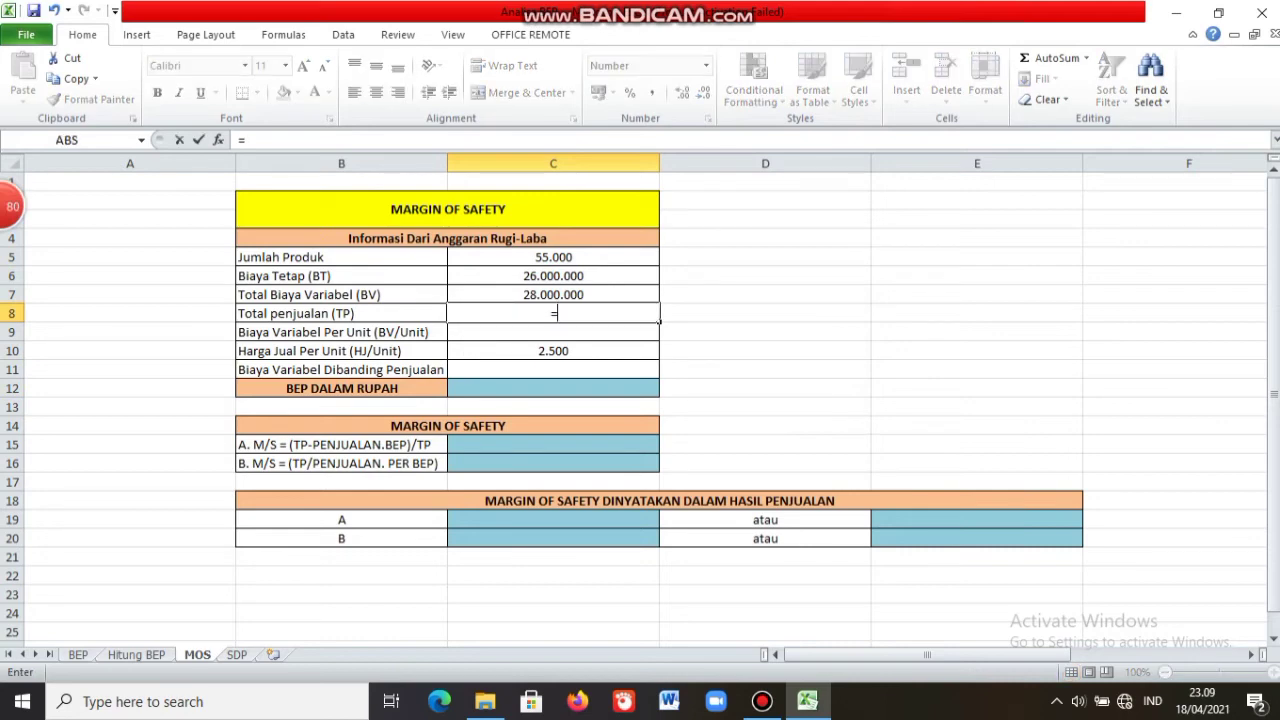
{"action": "key", "text": "Up"}
{"action": "key", "text": "Up"}
{"action": "key", "text": "Up"}
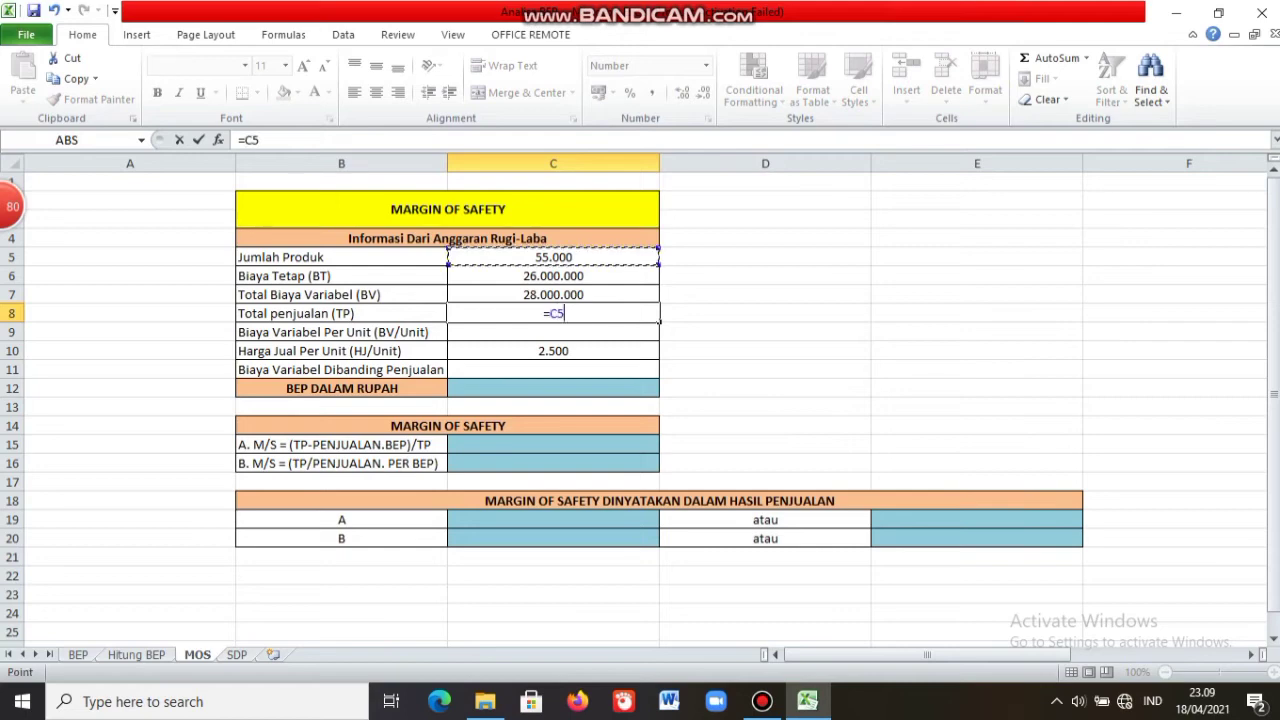
{"action": "type", "text": "*"}
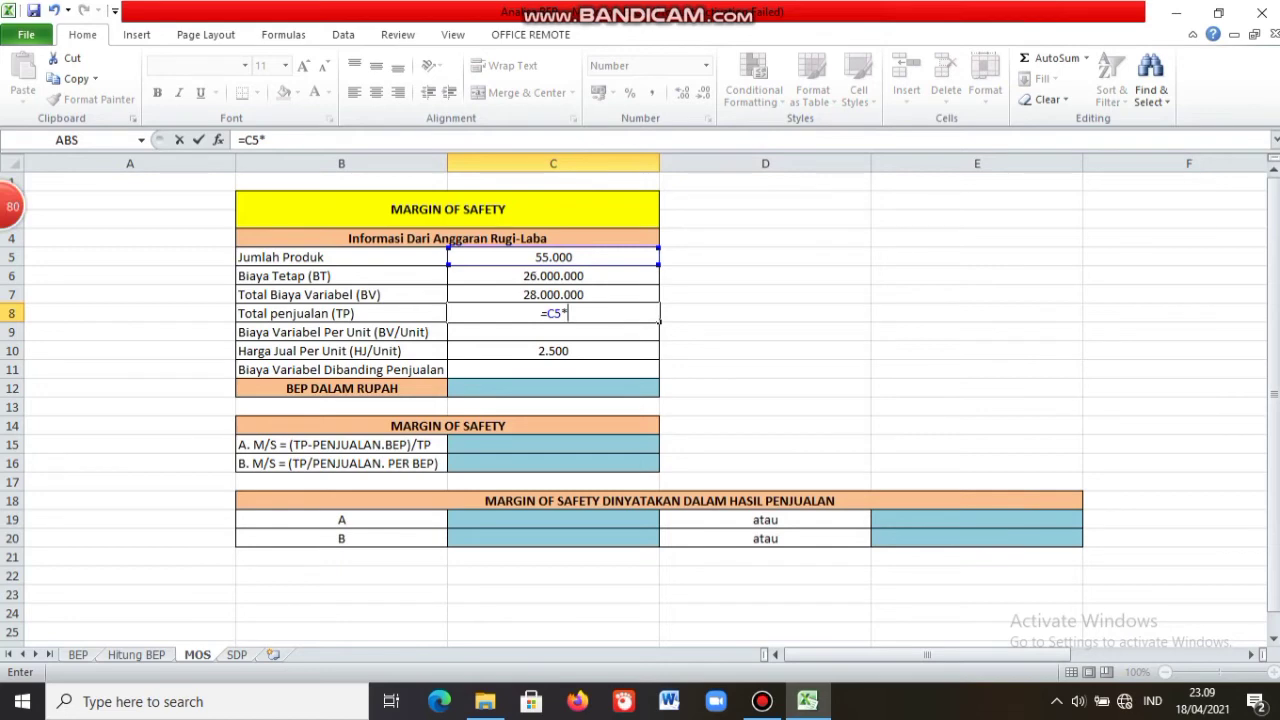
{"action": "key", "text": "Down"}
{"action": "key", "text": "Down"}
{"action": "key", "text": "Return"}
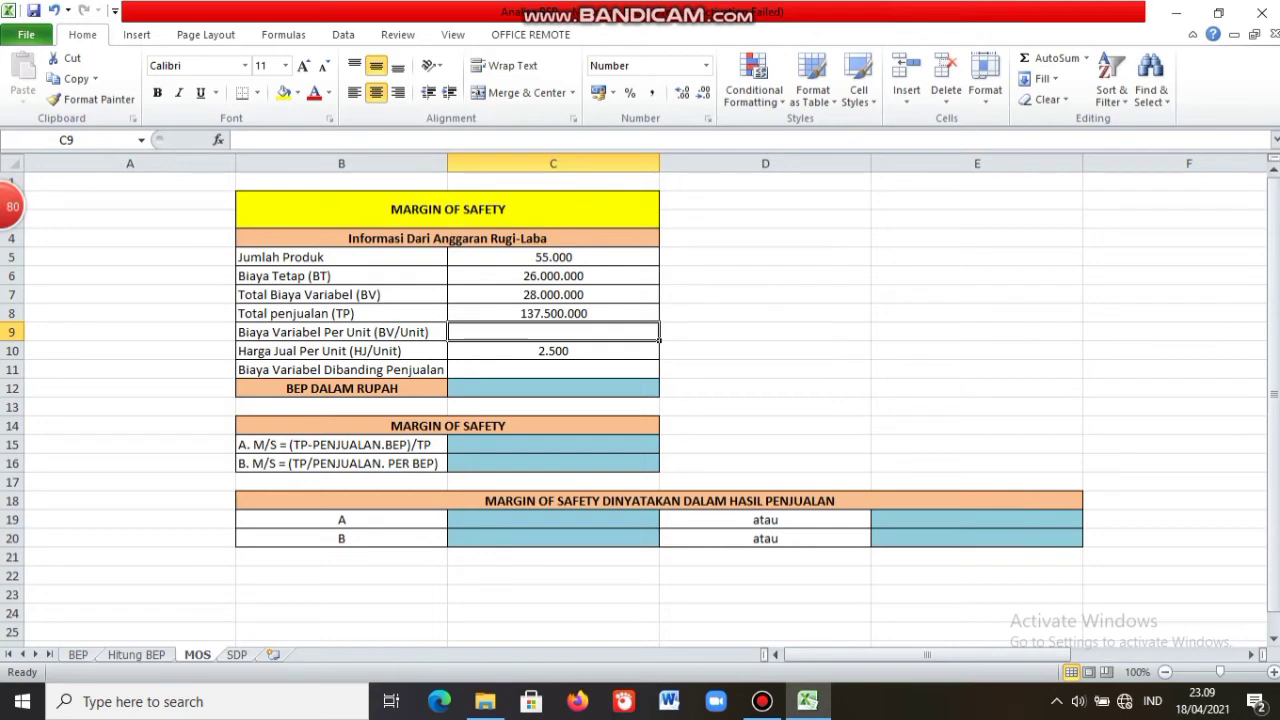
Calculate Biaya Variabel Per Unit in C9 as total variable cost divided by product quantity, =C7/C5.
{"action": "type", "text": "="}
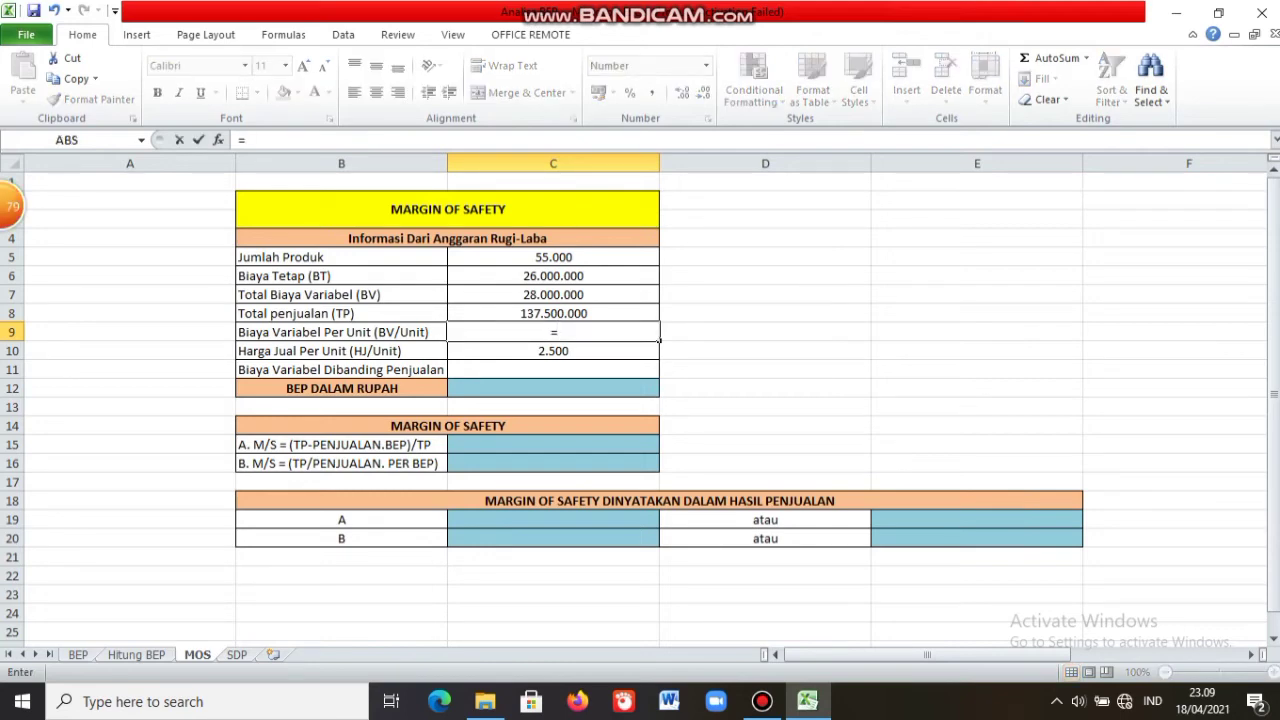
{"action": "left_click", "coordinate": [553, 294]}
{"action": "type", "text": "/"}
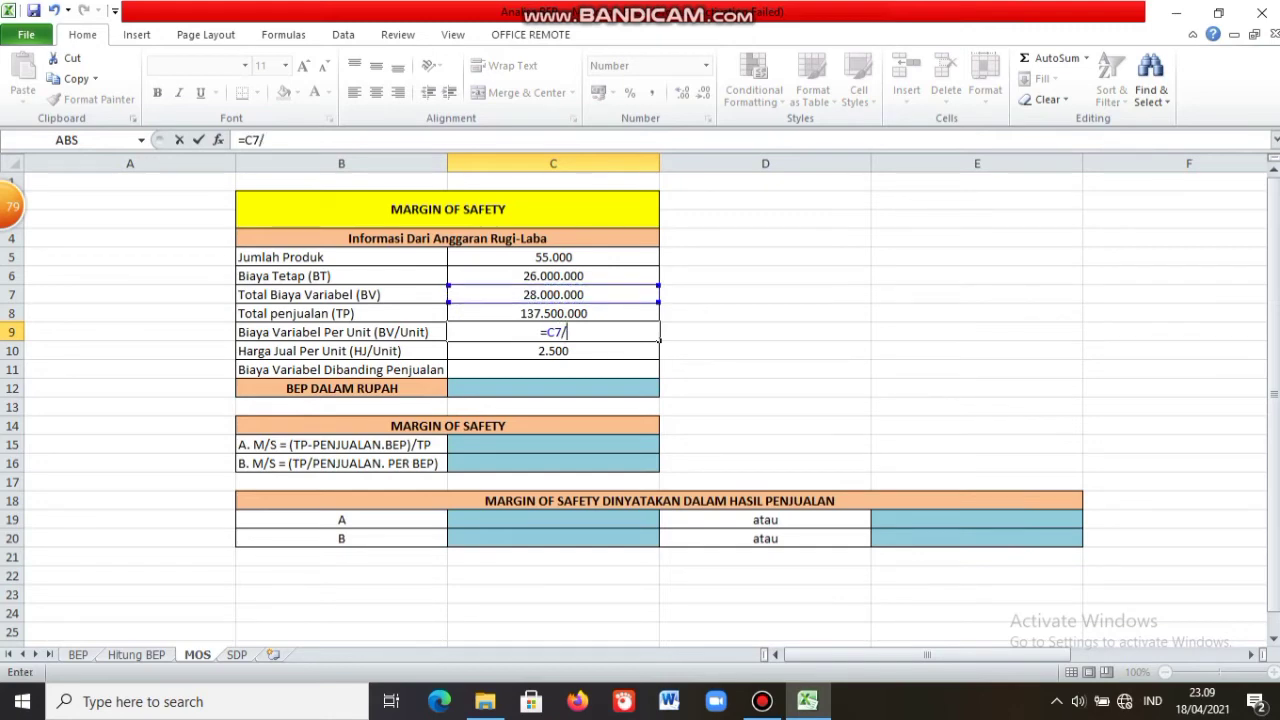
{"action": "left_click", "coordinate": [553, 257]}
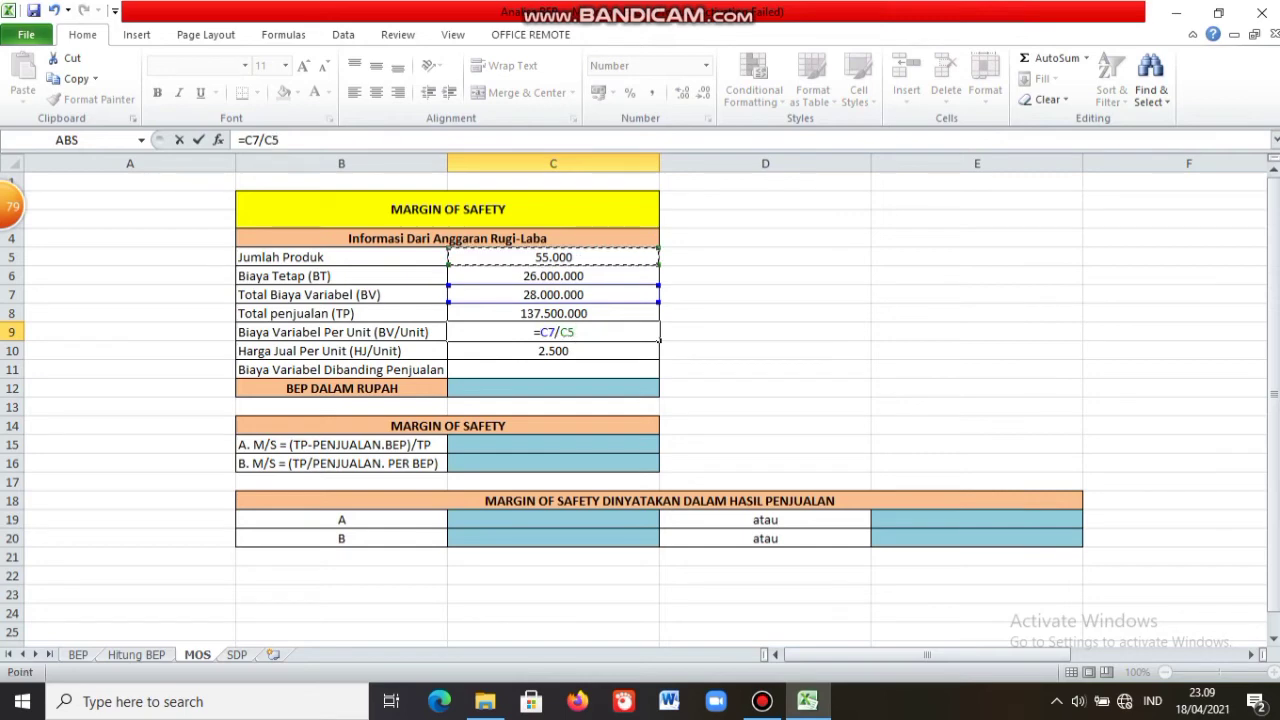
{"action": "key", "text": "Return"}
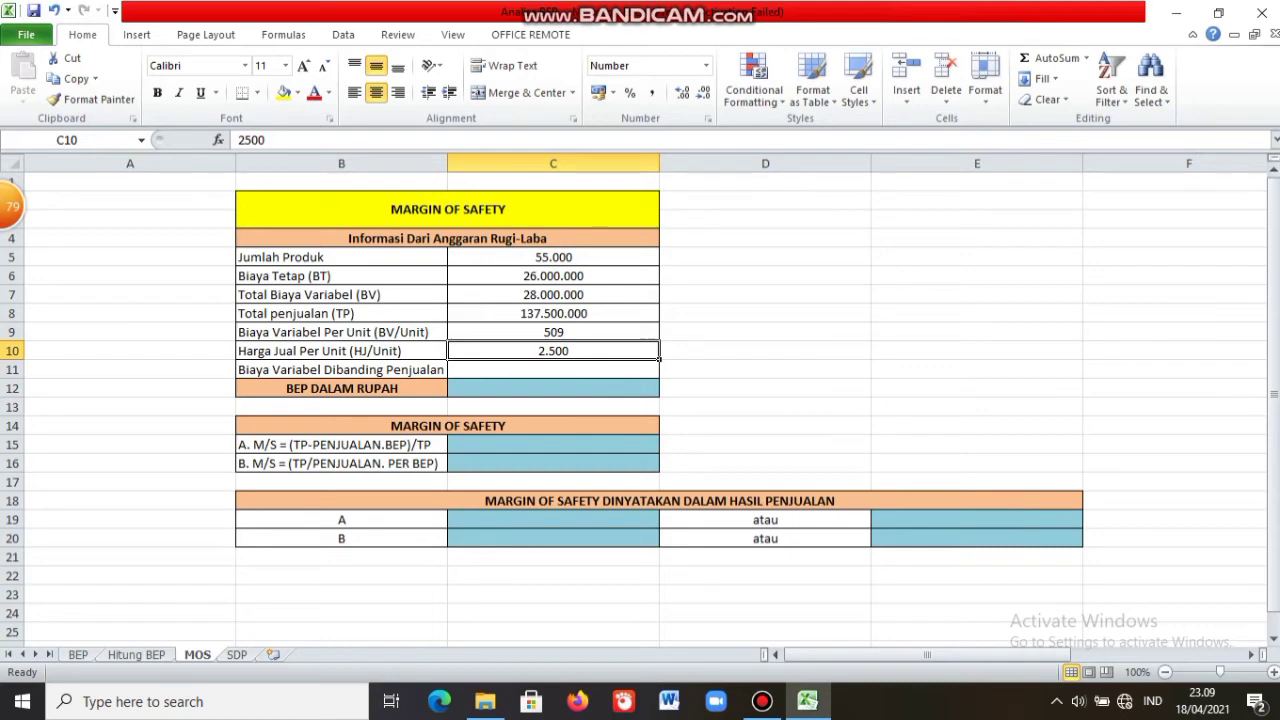
Calculate Biaya Variabel Dibanding Penjualan in C11 as total variable cost divided by total sales, =C7/C8.
{"action": "left_click", "coordinate": [553, 369]}
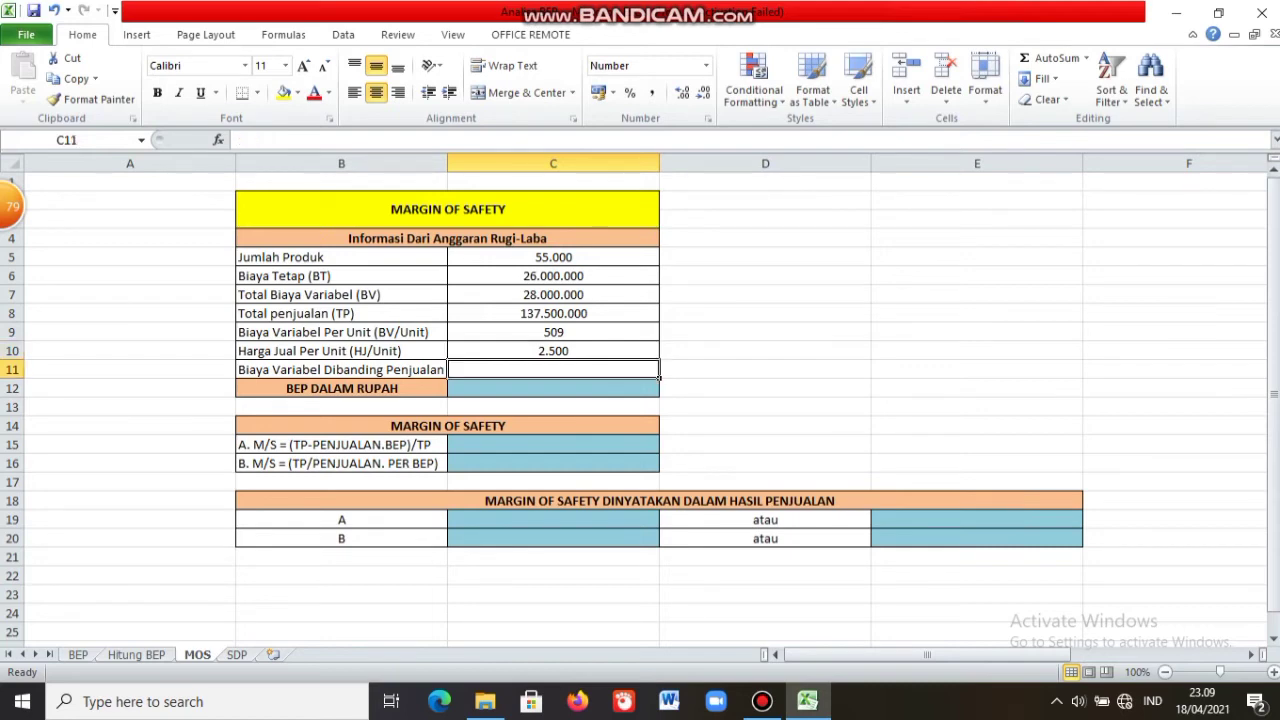
{"action": "type", "text": "="}
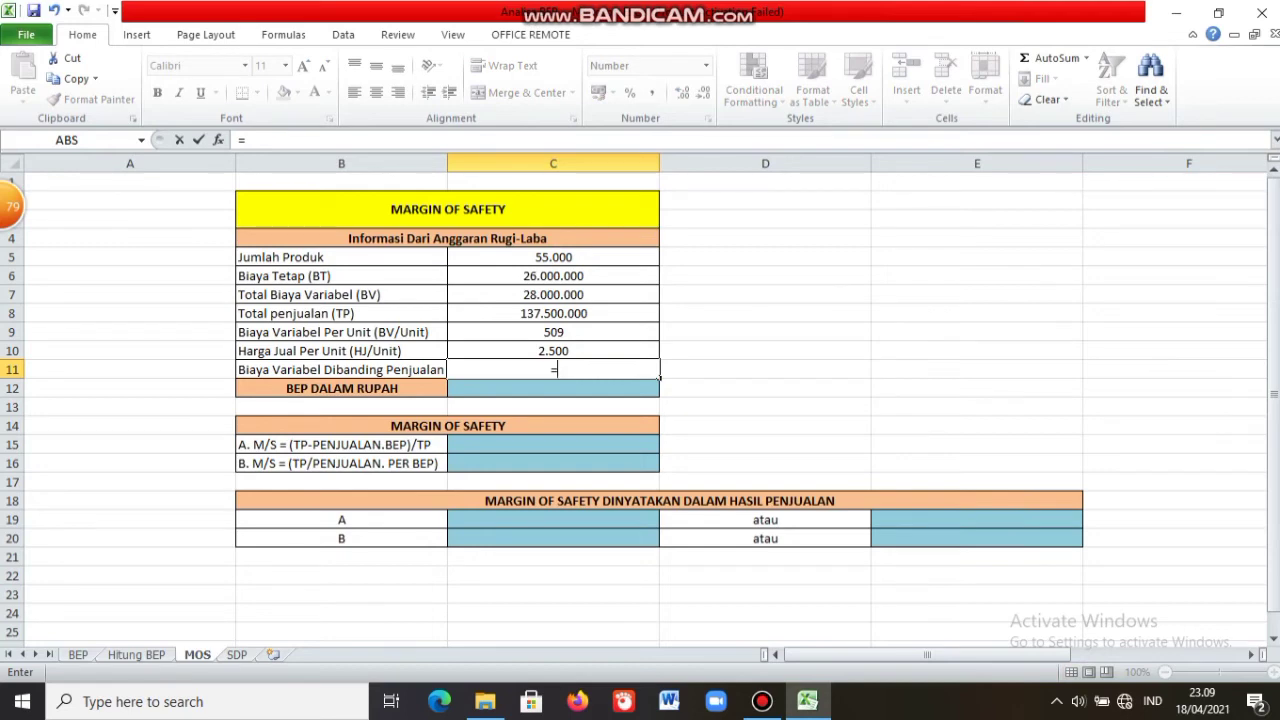
{"action": "key", "text": "Up"}
{"action": "key", "text": "Up"}
{"action": "key", "text": "Up"}
{"action": "key", "text": "Up"}
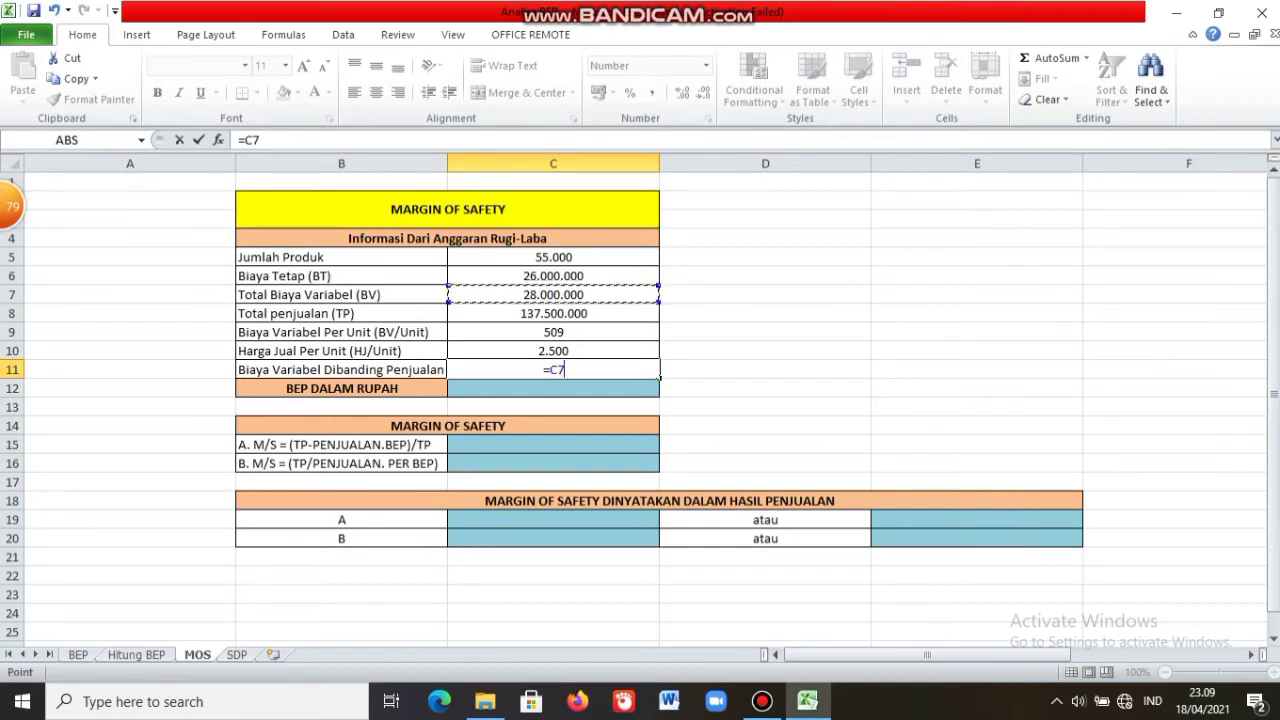
{"action": "type", "text": "/"}
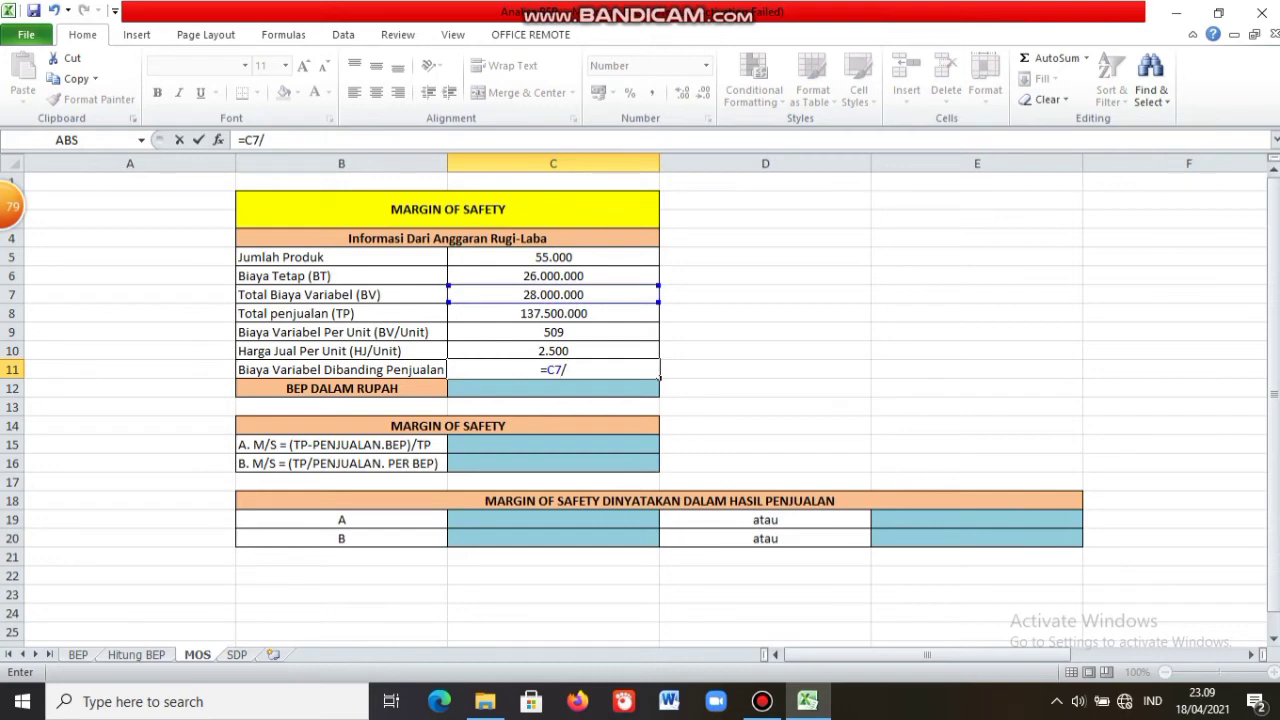
{"action": "key", "text": "Up"}
{"action": "key", "text": "Up"}
{"action": "key", "text": "Up"}
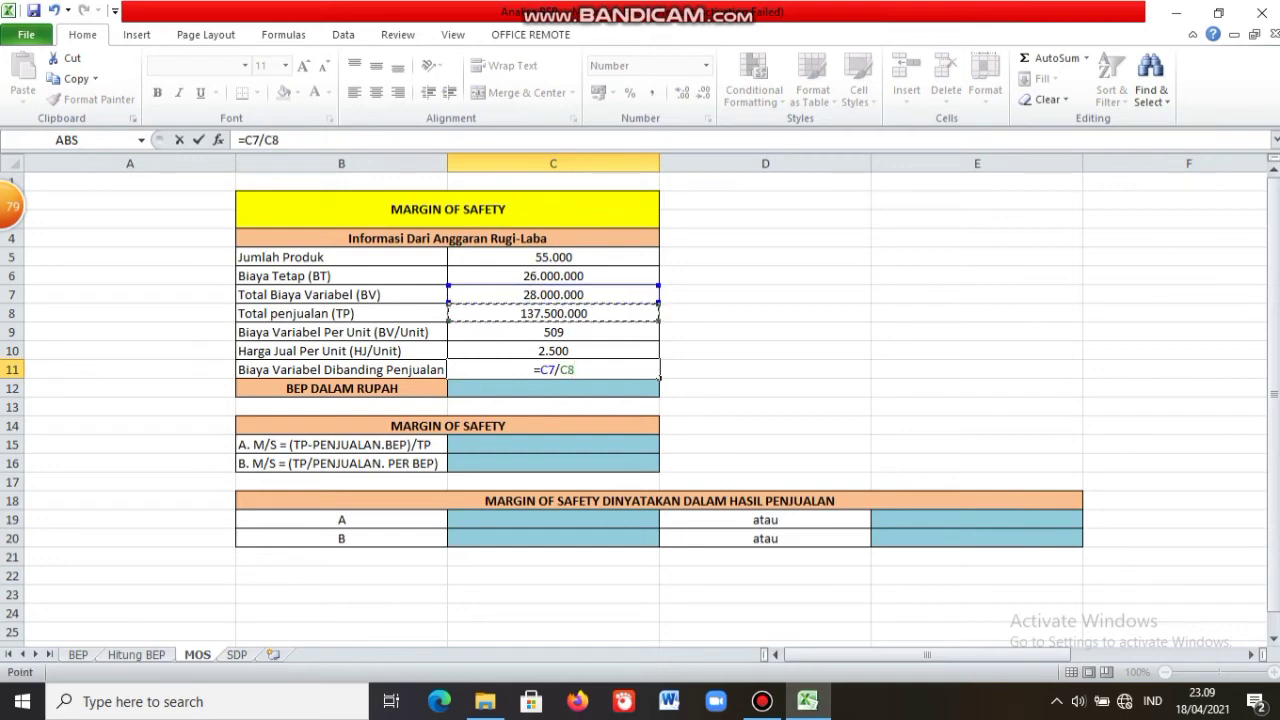
{"action": "key", "text": "Return"}
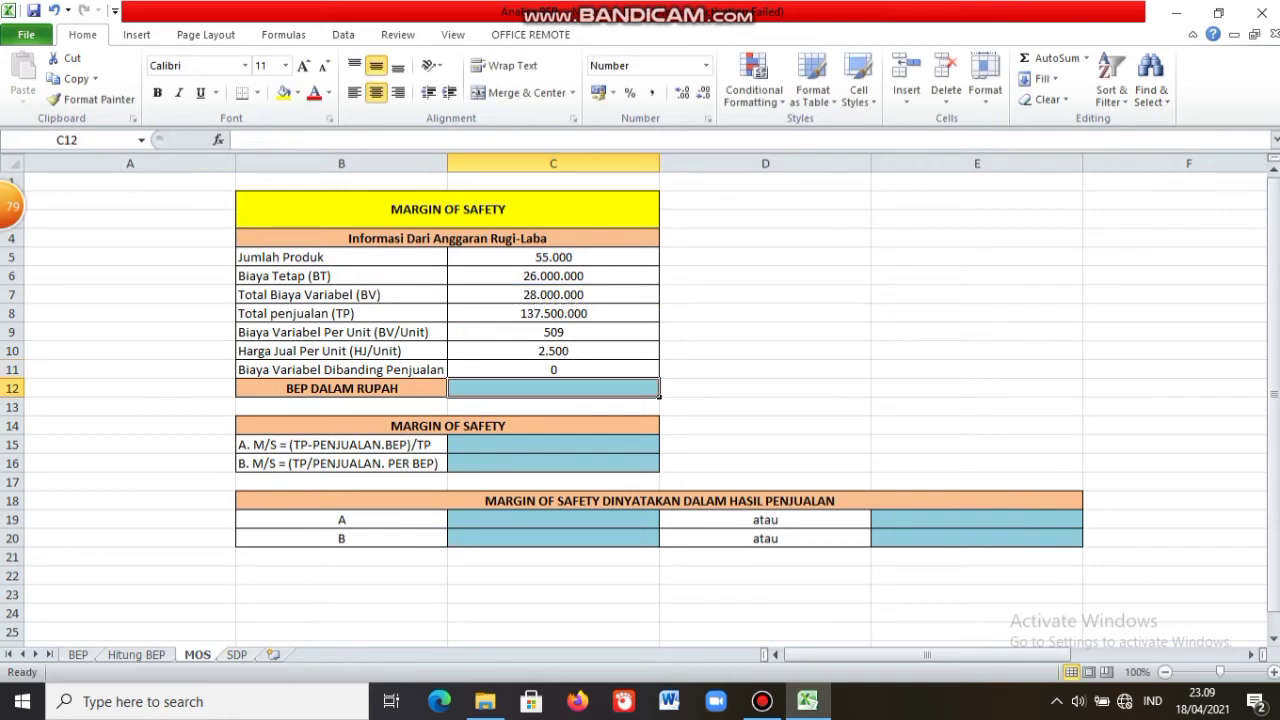
Show the variable cost to sales ratio in C11 with two decimal places.
{"action": "left_click", "coordinate": [553, 369]}
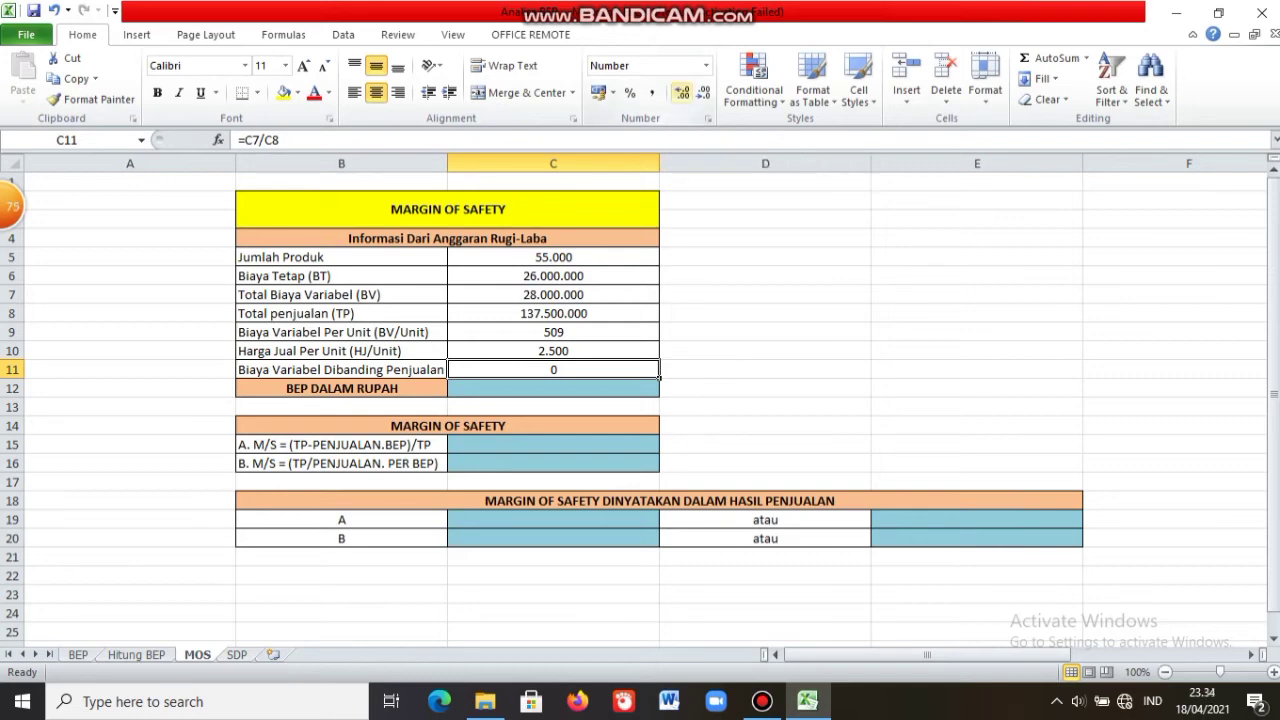
{"action": "left_click", "coordinate": [682, 92]}
{"action": "left_click", "coordinate": [682, 92]}
Calculate BEP DALAM RUPAH in C12 from fixed cost and the variable cost ratio with the formula =C6/(1-C11).
{"action": "left_click", "coordinate": [553, 388]}
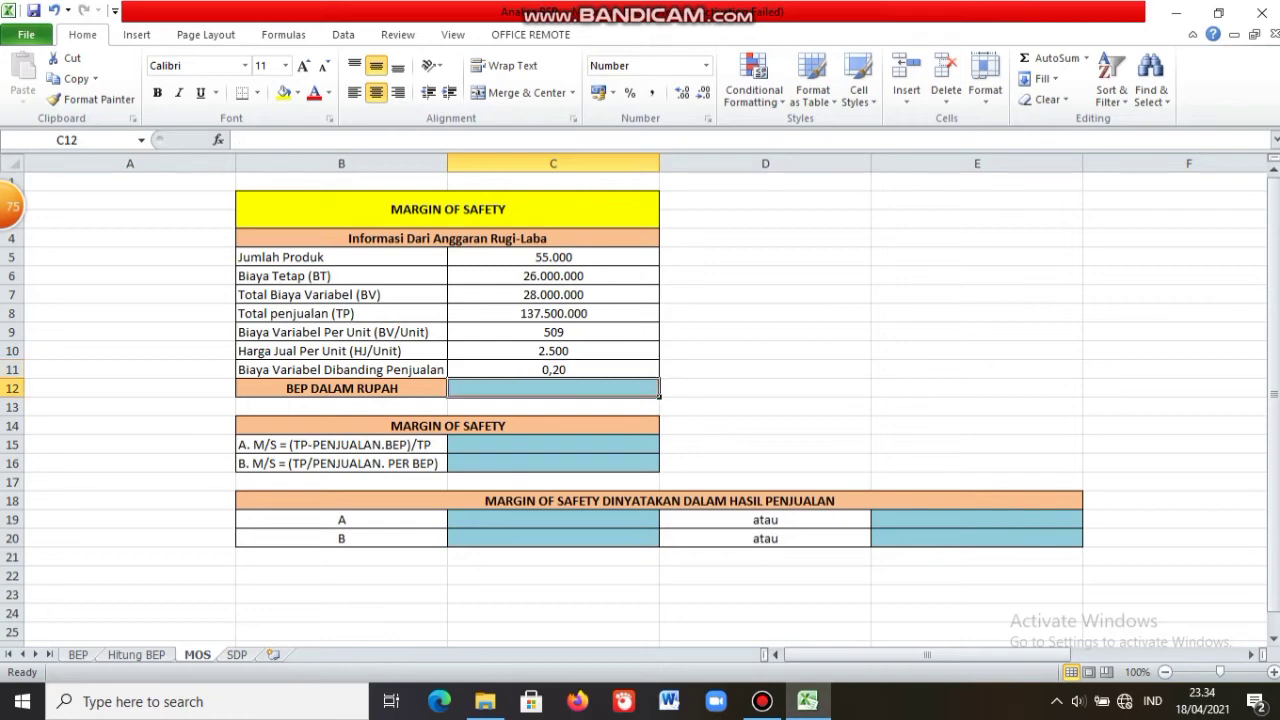
{"action": "type", "text": "="}
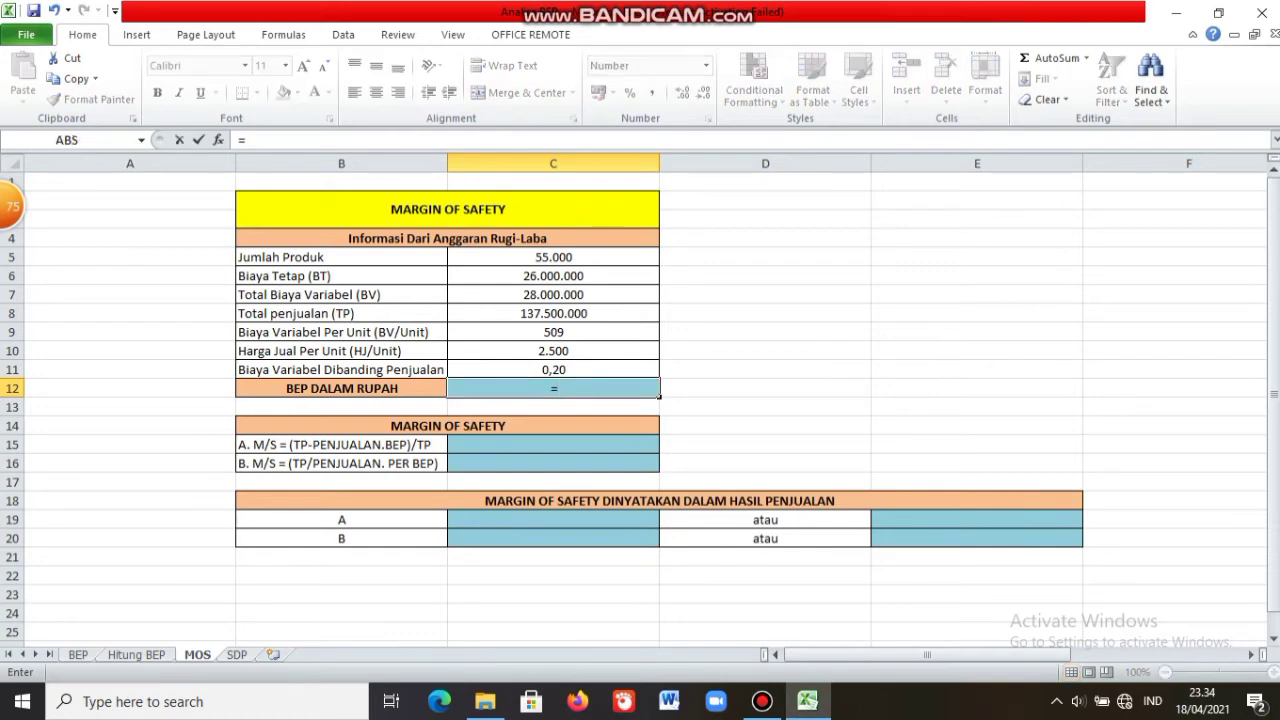
{"action": "left_click", "coordinate": [553, 276]}
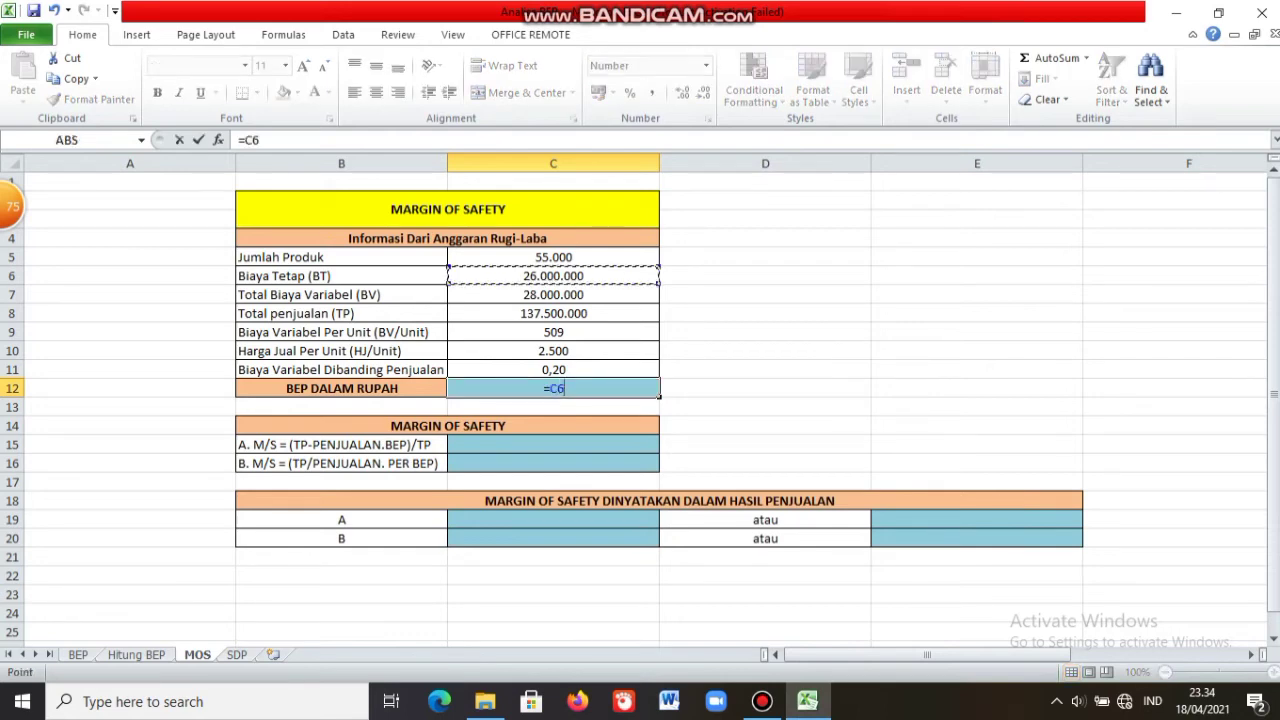
{"action": "type", "text": "/(1"}
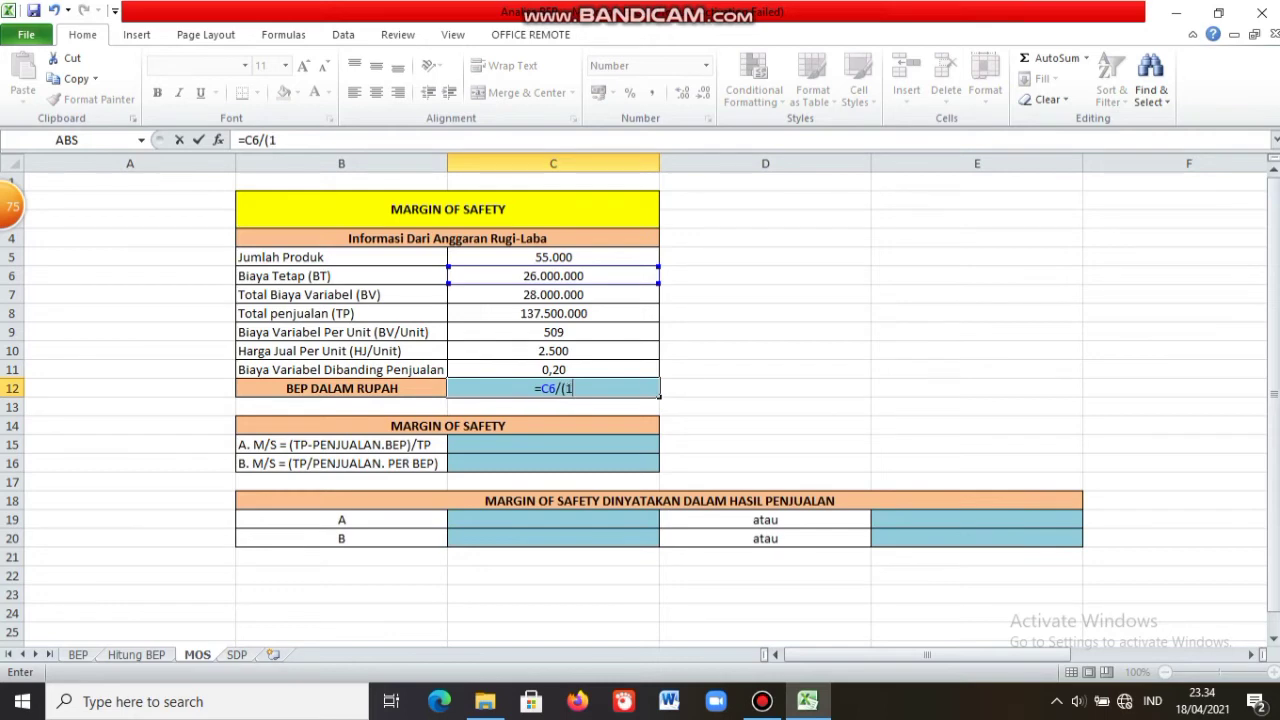
{"action": "type", "text": "-C11)"}
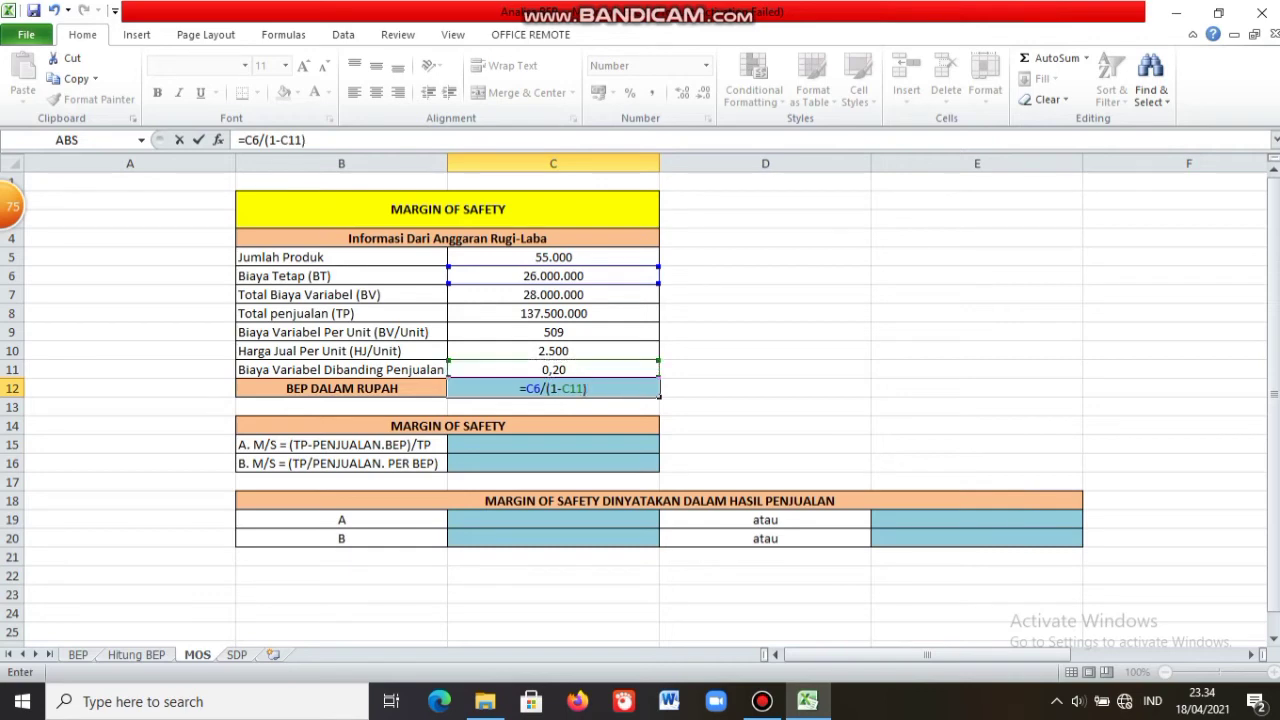
{"action": "key", "text": "Return"}
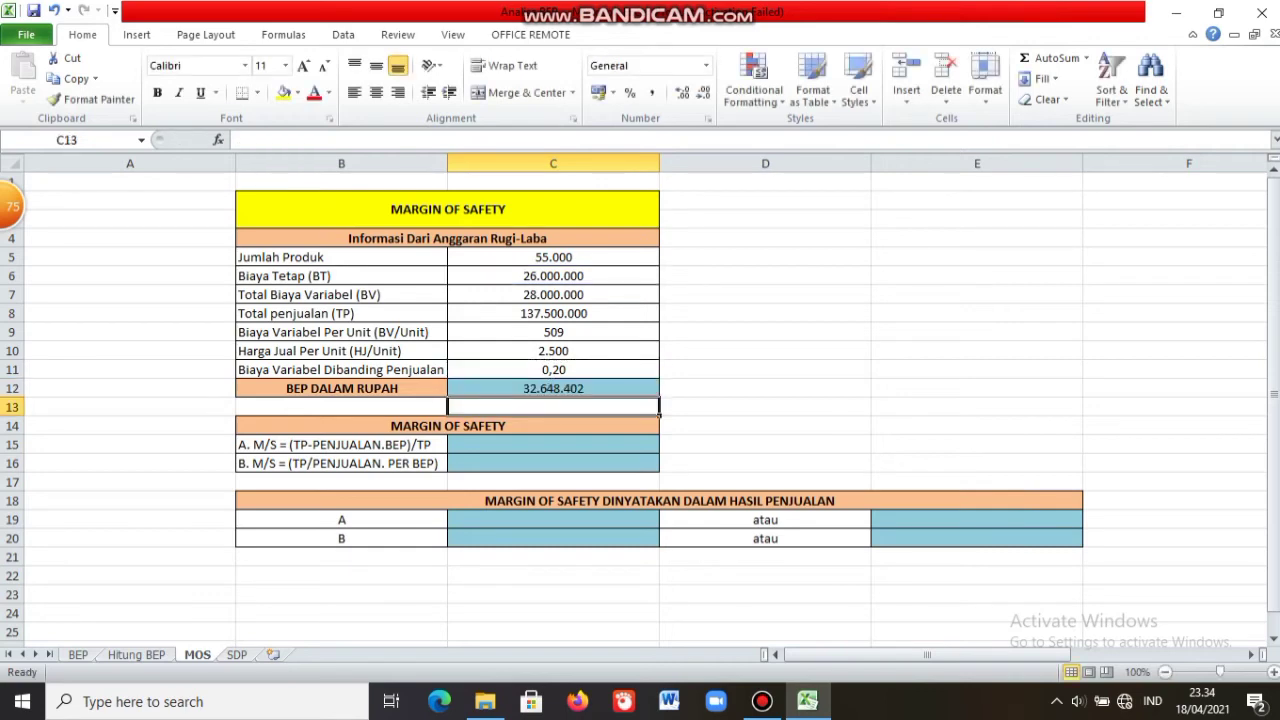
Calculate margin of safety A in C15 from total sales and BEP sales with the formula =(C8-C12)/C8.
{"action": "key", "text": "Down"}
{"action": "key", "text": "Down"}
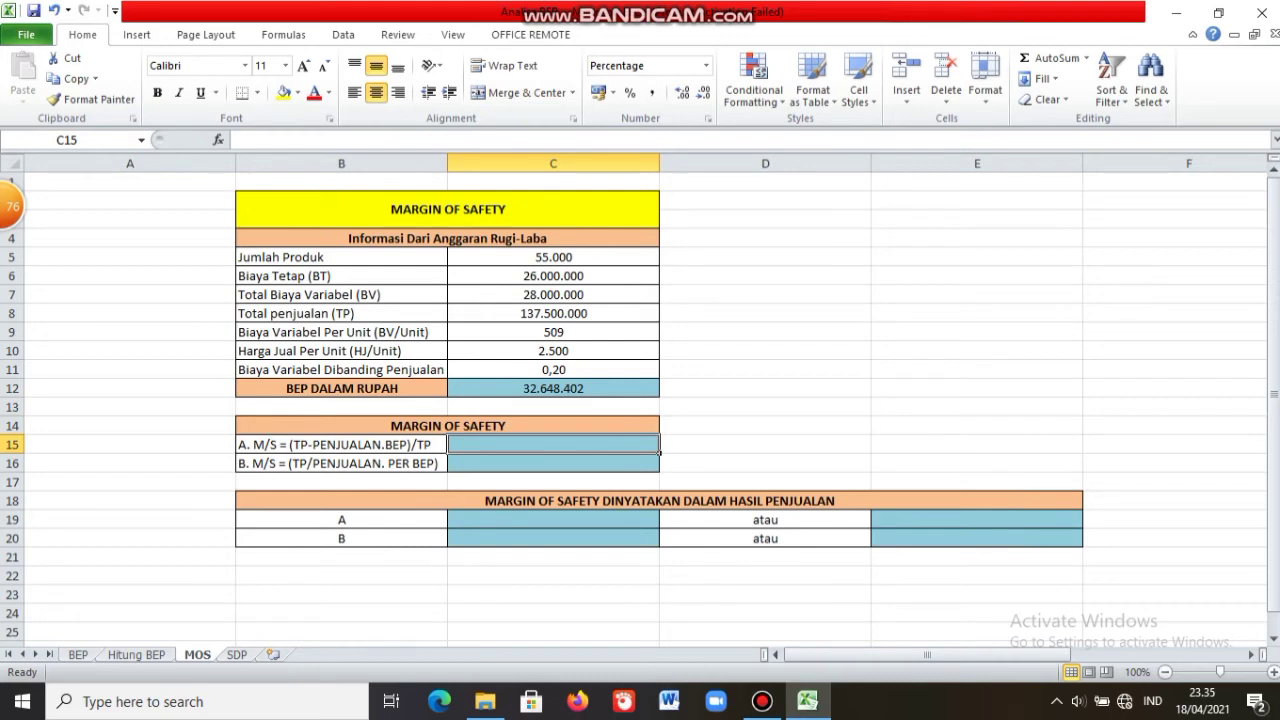
{"action": "type", "text": "="}
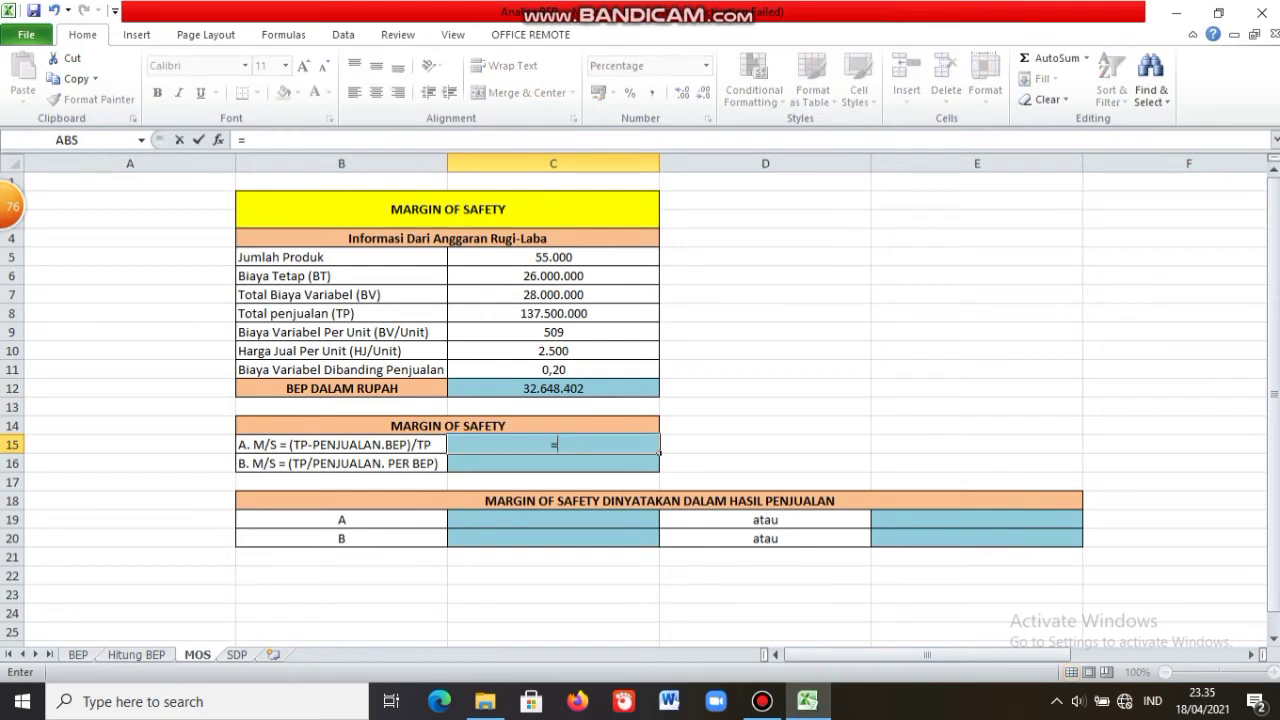
{"action": "type", "text": "("}
{"action": "left_click", "coordinate": [553, 313]}
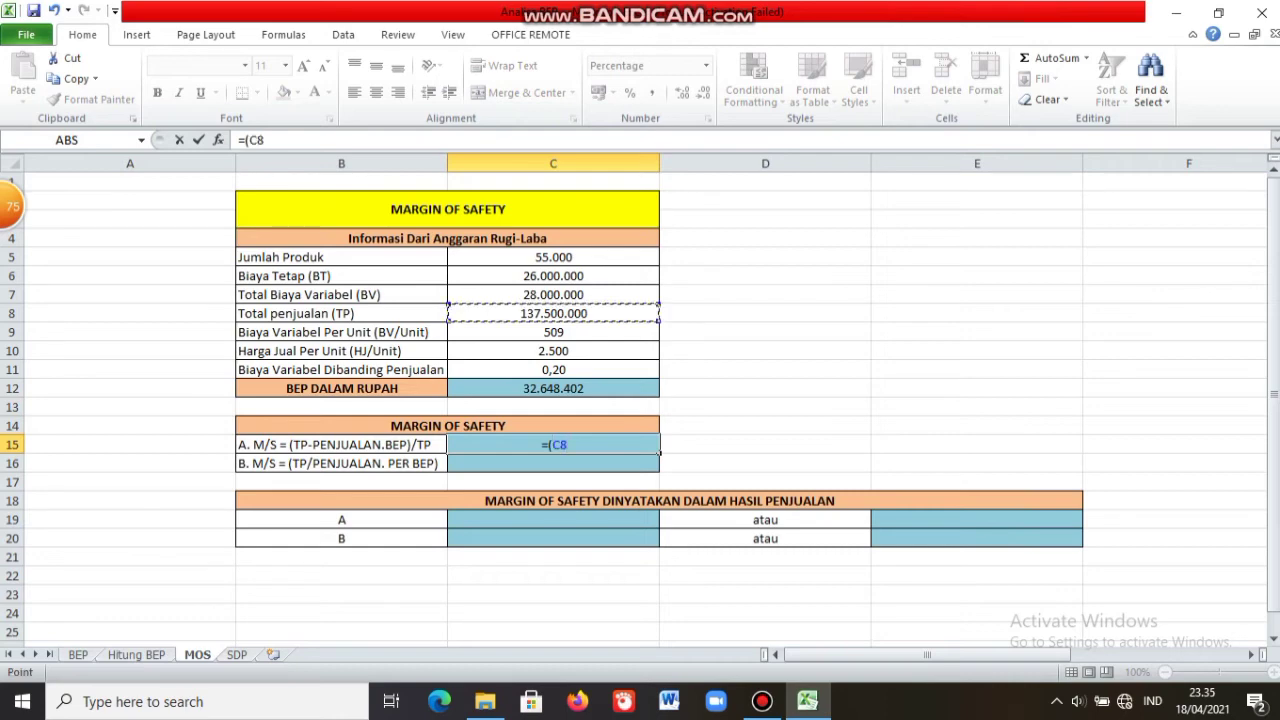
{"action": "type", "text": "-"}
{"action": "left_click", "coordinate": [553, 388]}
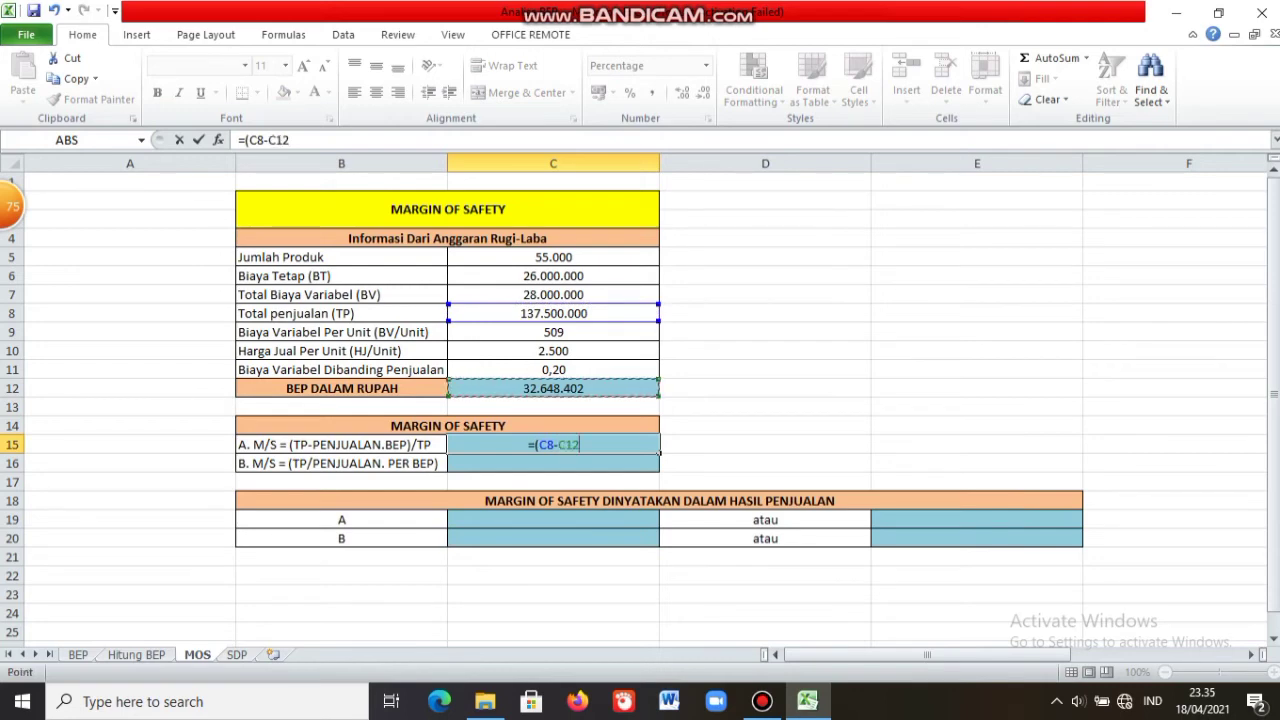
{"action": "type", "text": ")/"}
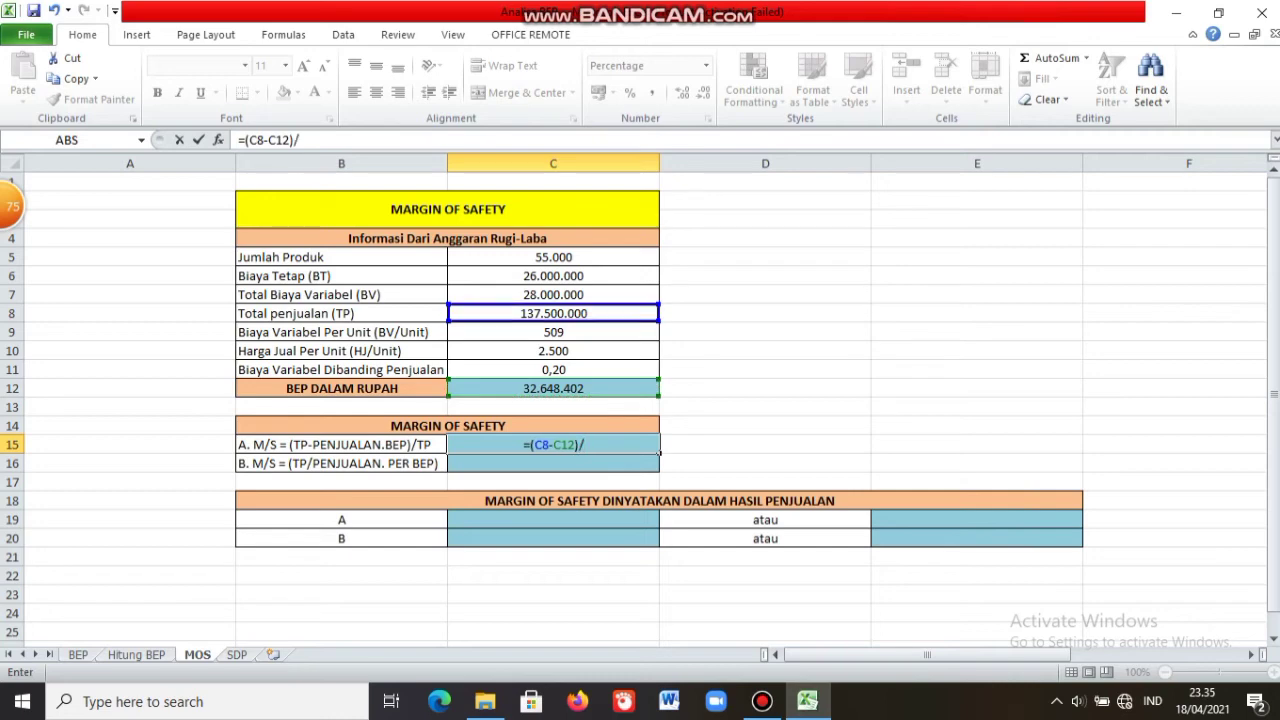
{"action": "type", "text": "C8"}
{"action": "key", "text": "Return"}
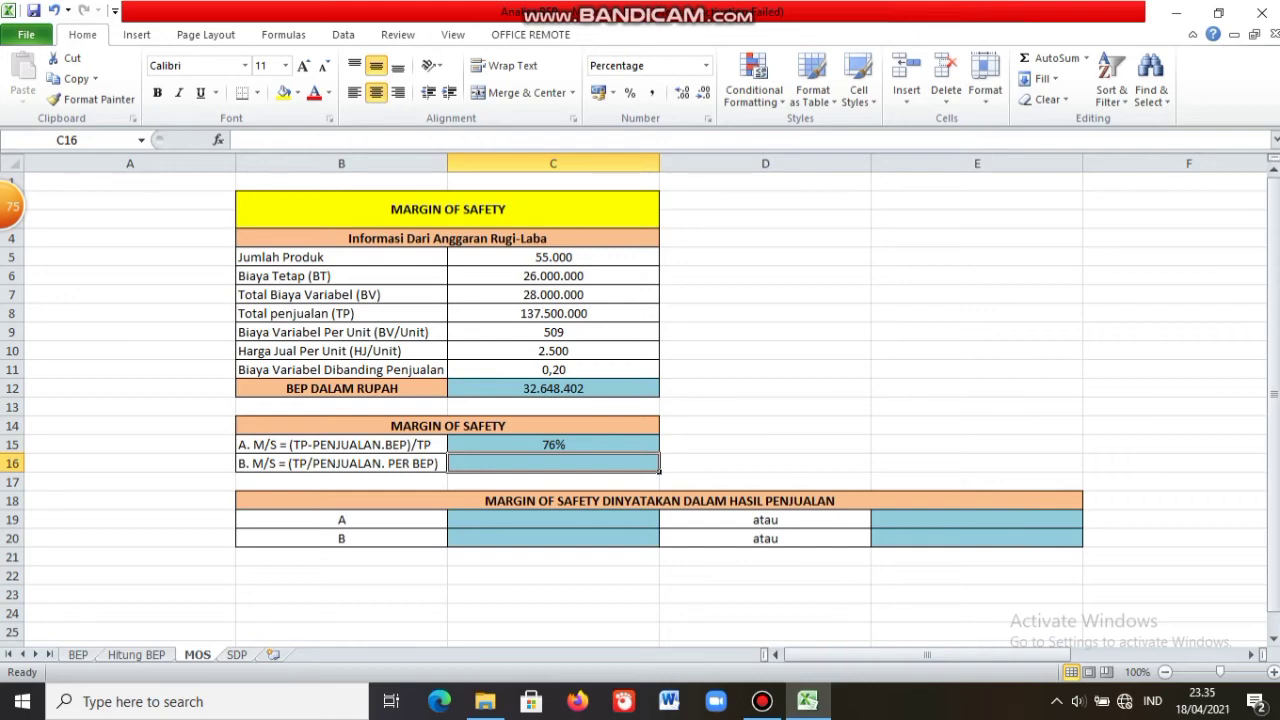
Calculate margin of safety B in C16 as total sales divided by BEP sales, =C8/C12.
{"action": "type", "text": "="}
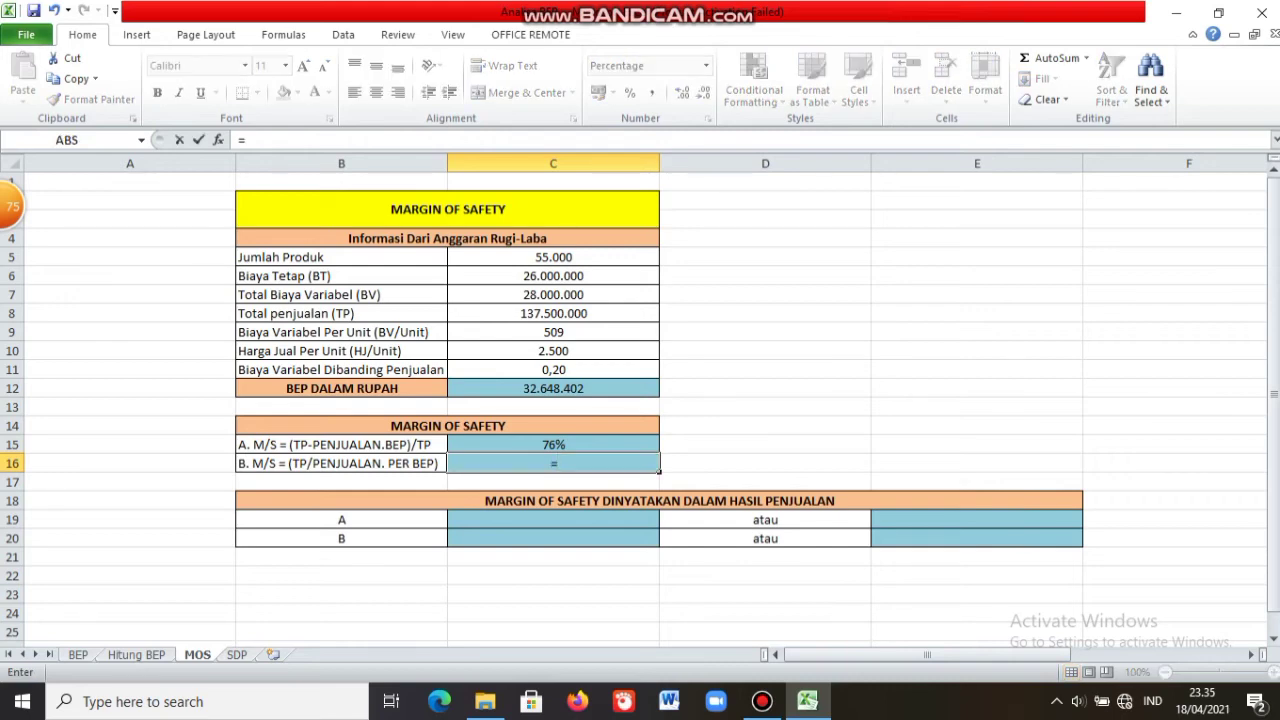
{"action": "left_click", "coordinate": [553, 313]}
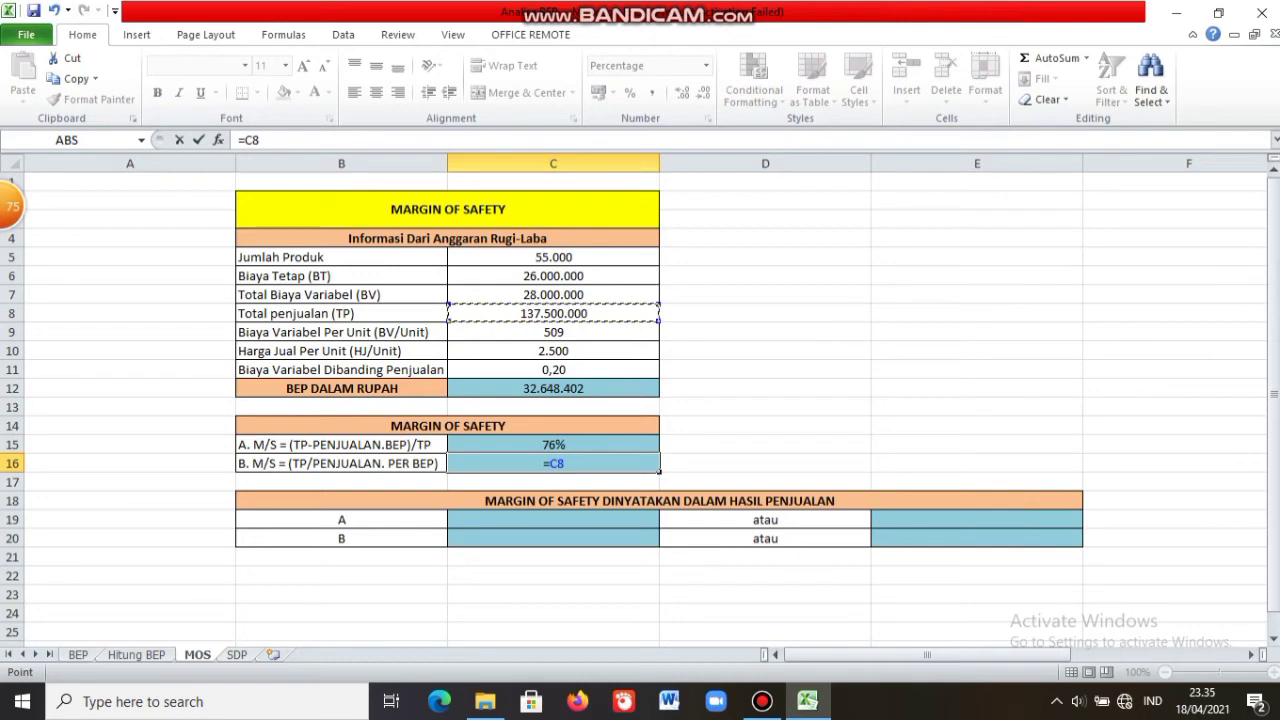
{"action": "type", "text": "/"}
{"action": "left_click", "coordinate": [553, 388]}
{"action": "key", "text": "Return"}
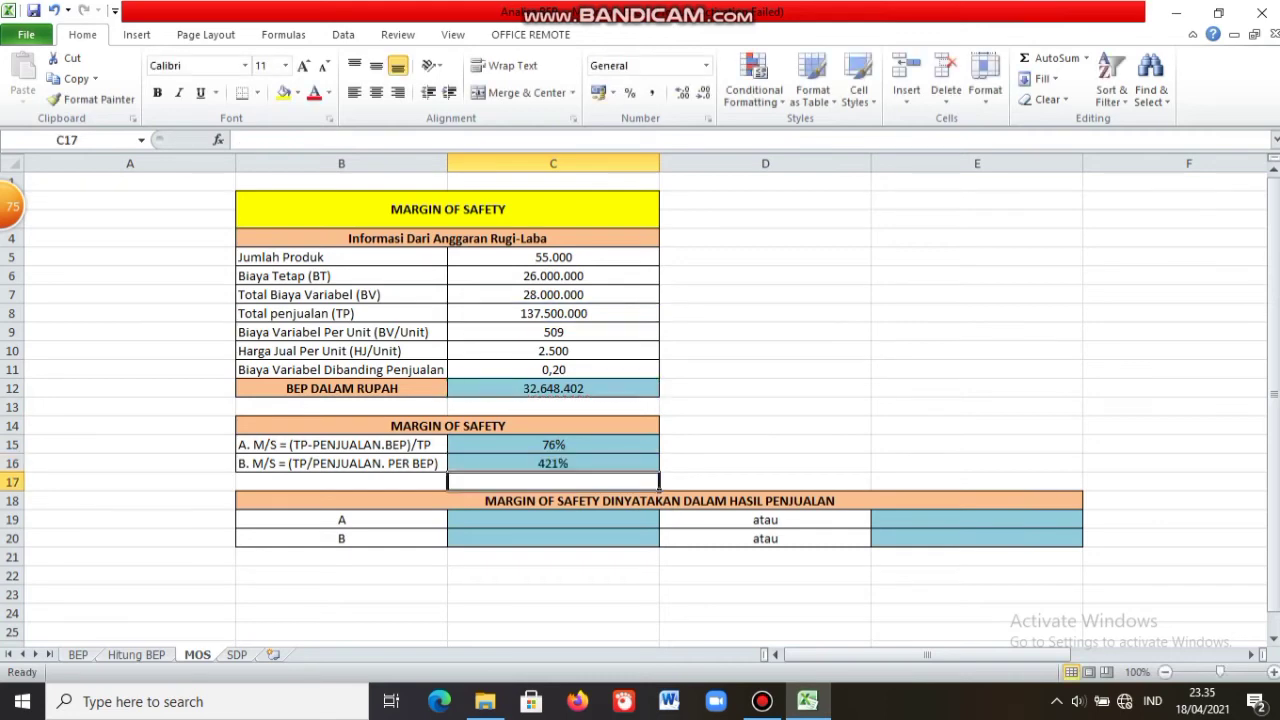
Express margin of safety A as sales value in C19 by multiplying margin A by total sales, =C15*C8.
{"action": "left_click", "coordinate": [553, 520]}
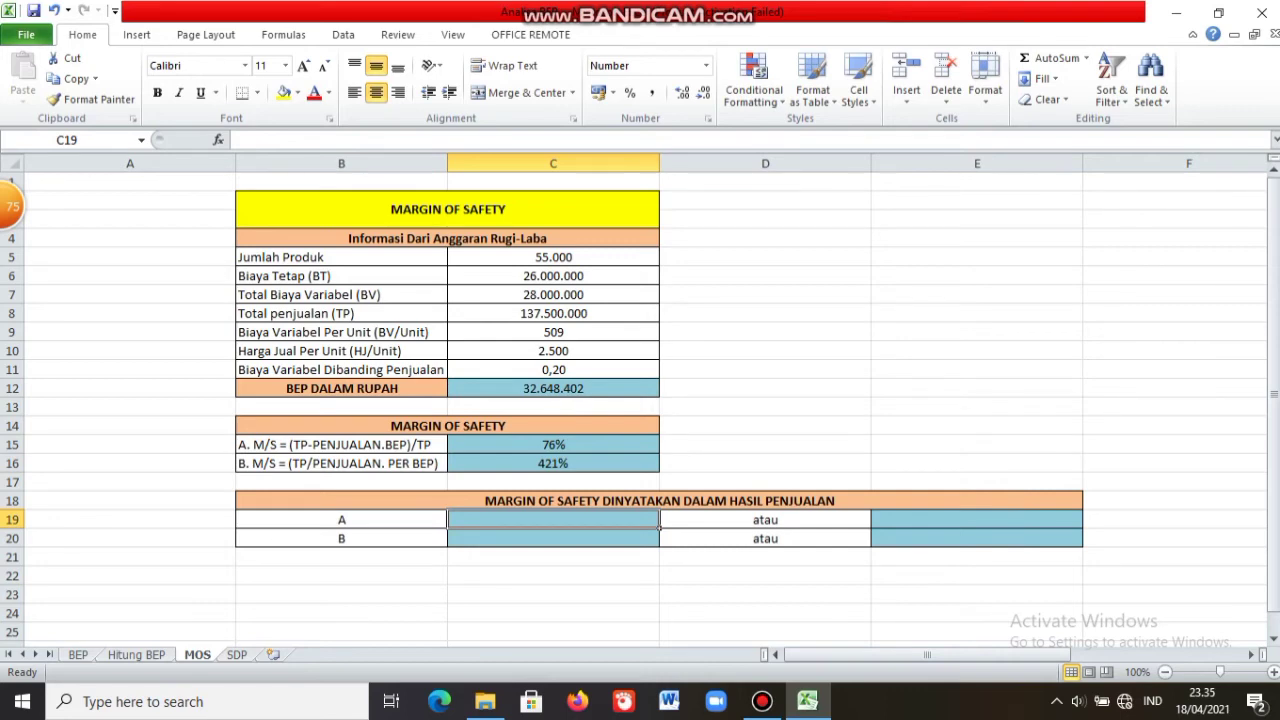
{"action": "type", "text": "="}
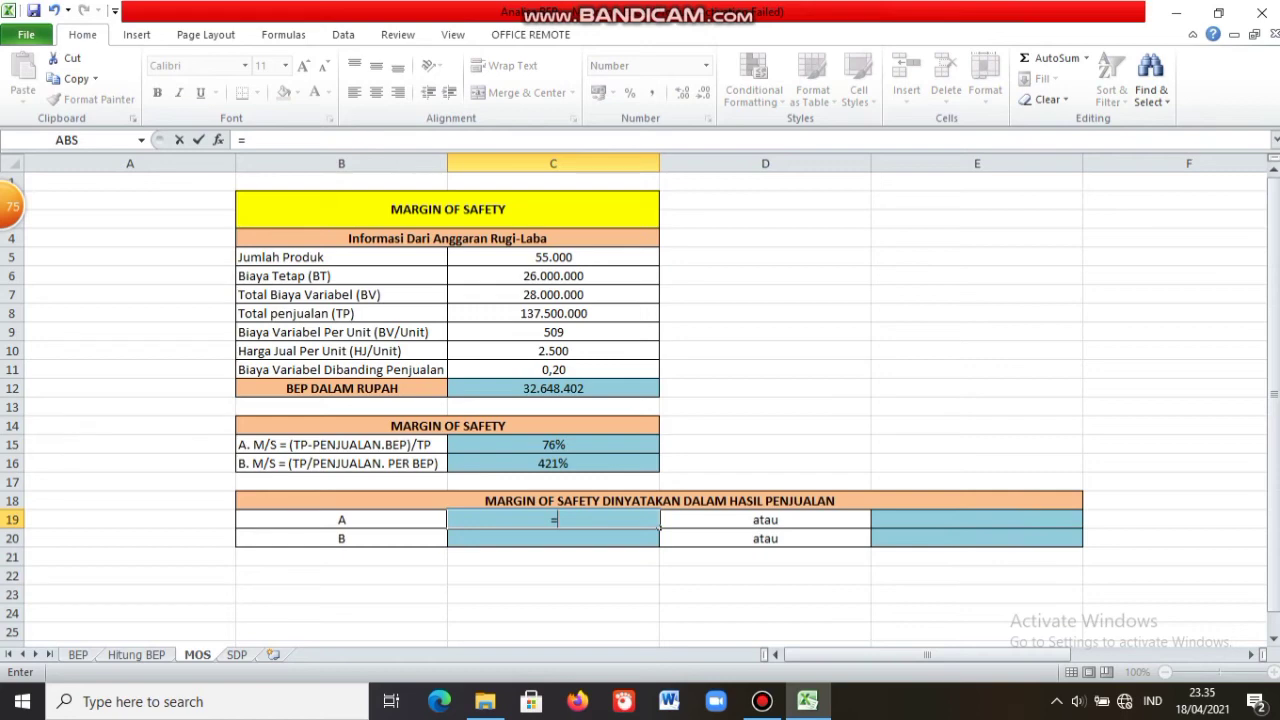
{"action": "key", "text": "Up"}
{"action": "key", "text": "Up"}
{"action": "key", "text": "Up"}
{"action": "key", "text": "Up"}
{"action": "type", "text": "*"}
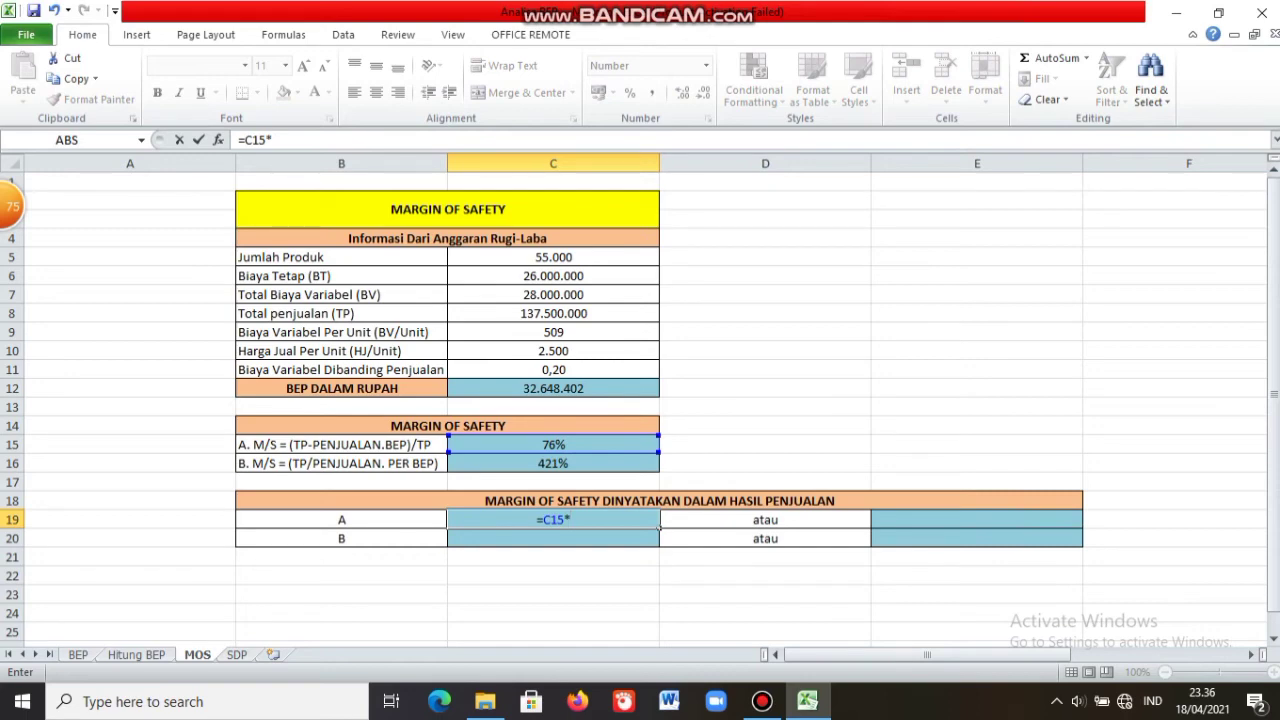
{"action": "key", "text": "Up"}
{"action": "key", "text": "Up"}
{"action": "key", "text": "Up"}
{"action": "key", "text": "Up"}
{"action": "key", "text": "Up"}
{"action": "key", "text": "Up"}
{"action": "key", "text": "Up"}
{"action": "key", "text": "Up"}
{"action": "key", "text": "Up"}
{"action": "key", "text": "Up"}
{"action": "key", "text": "Up"}
{"action": "key", "text": "Return"}
Express margin of safety A in product units in E19 with the formula =(C15*C8)/$C$10.
{"action": "key", "text": "Up"}
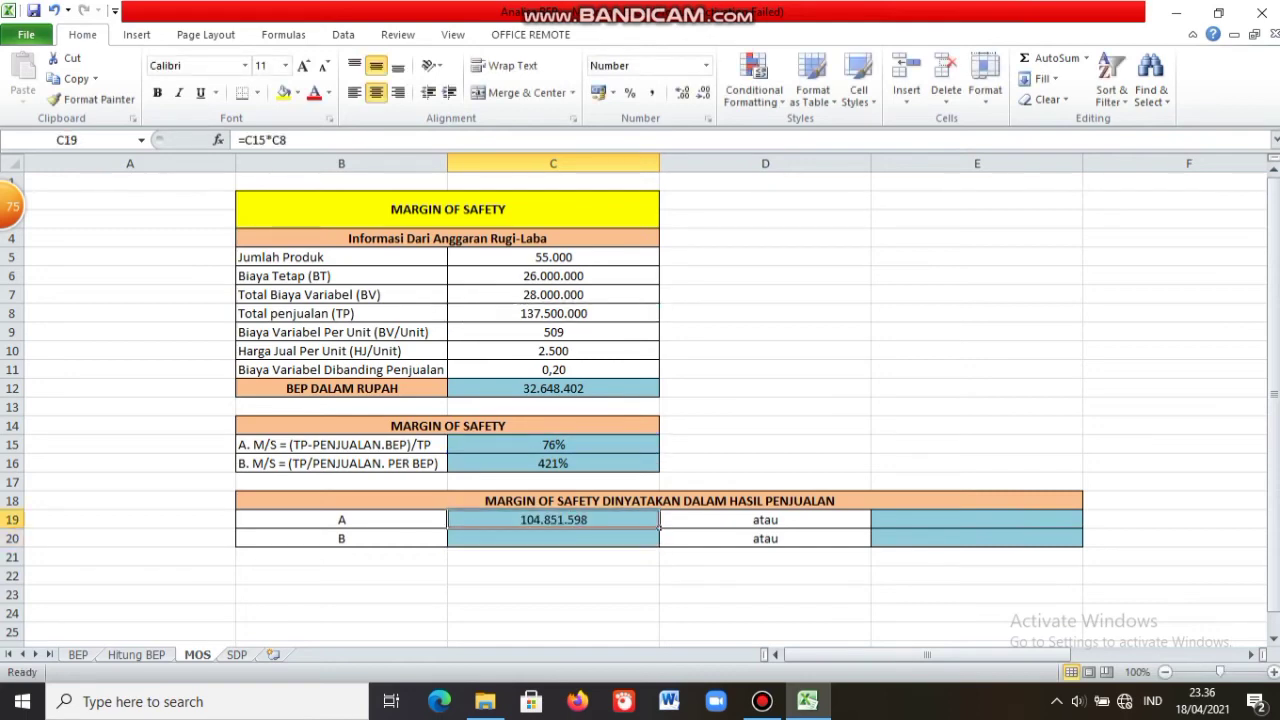
{"action": "key", "text": "Right"}
{"action": "key", "text": "Right"}
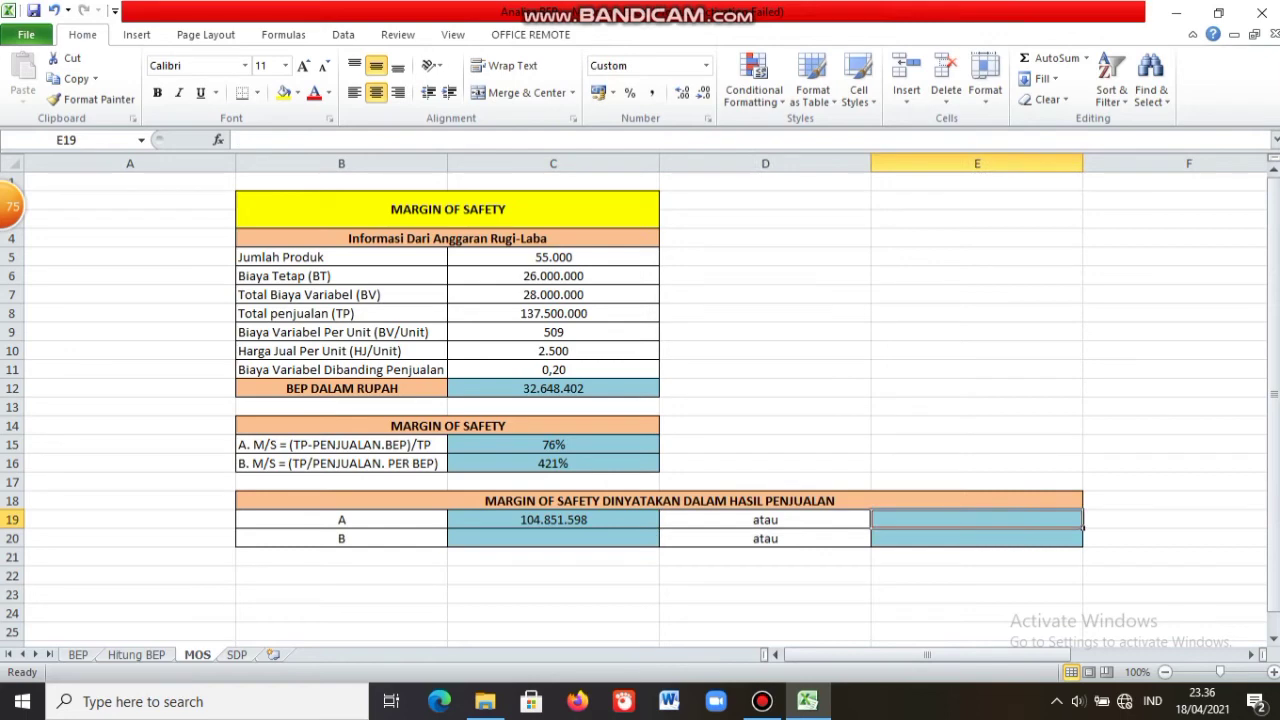
{"action": "type", "text": "="}
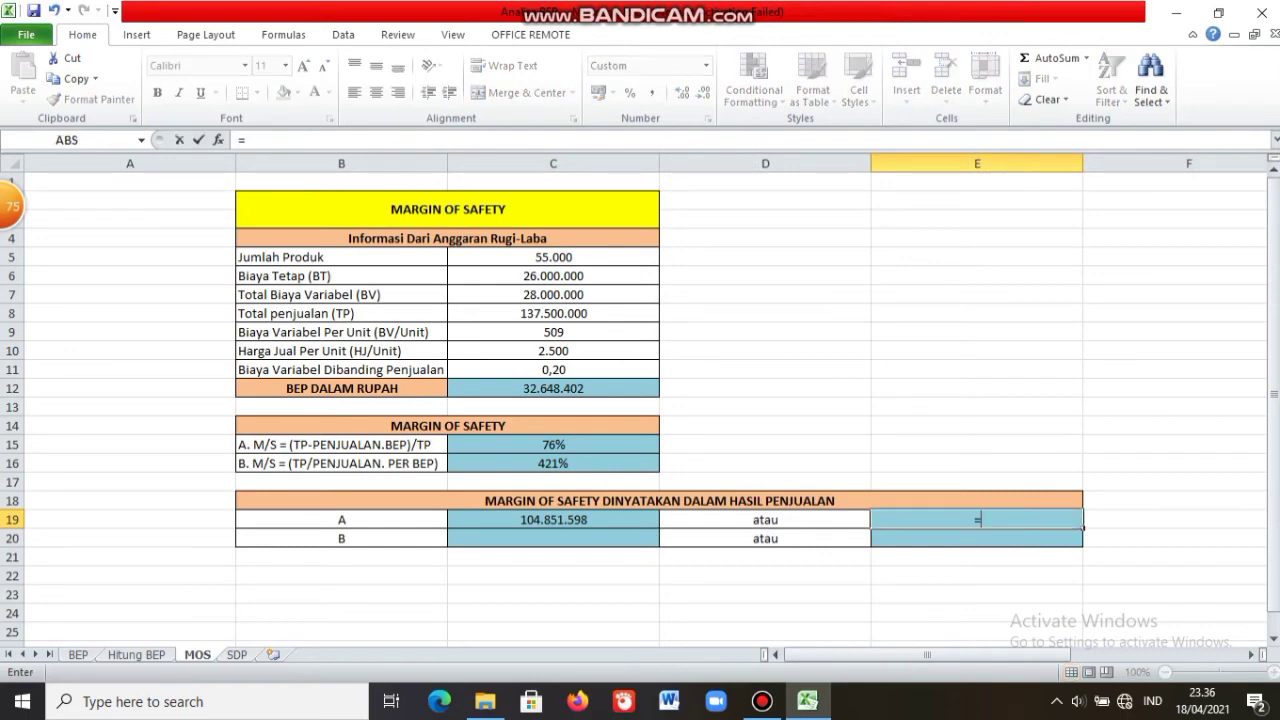
{"action": "type", "text": "("}
{"action": "key", "text": "Up"}
{"action": "key", "text": "Up"}
{"action": "key", "text": "Up"}
{"action": "key", "text": "Up"}
{"action": "key", "text": "Left"}
{"action": "key", "text": "Left"}
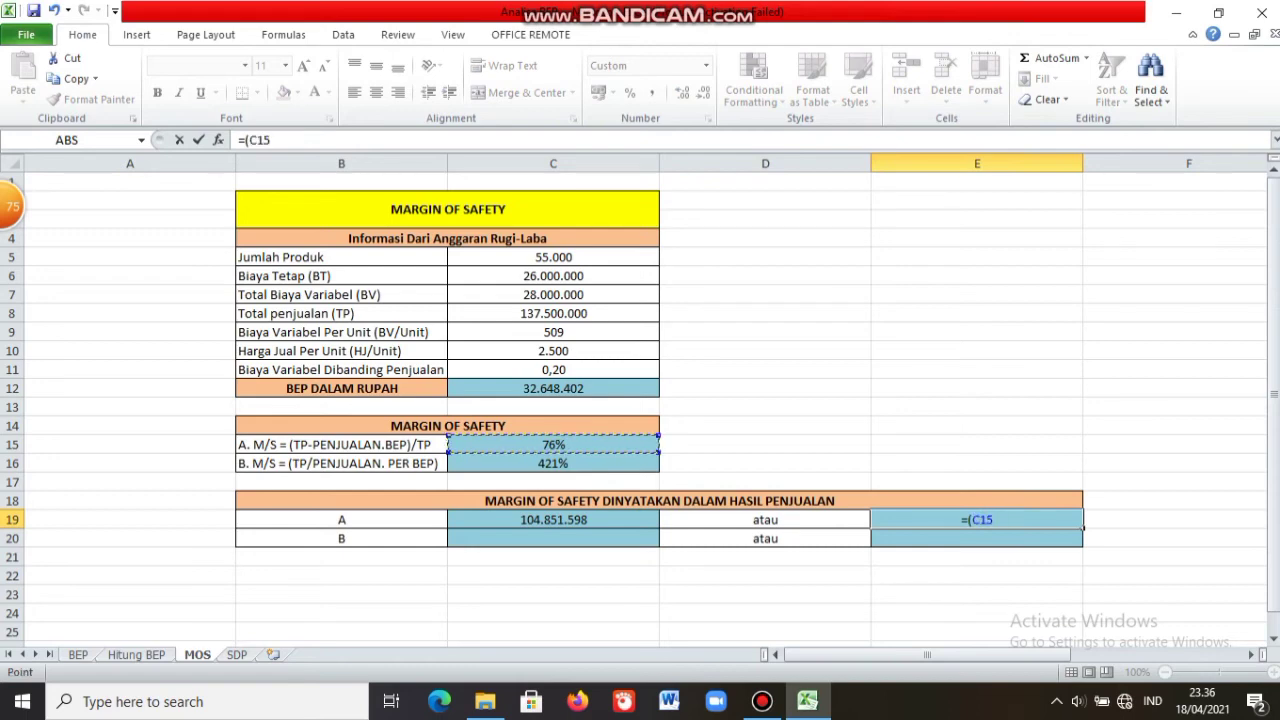
{"action": "type", "text": "*"}
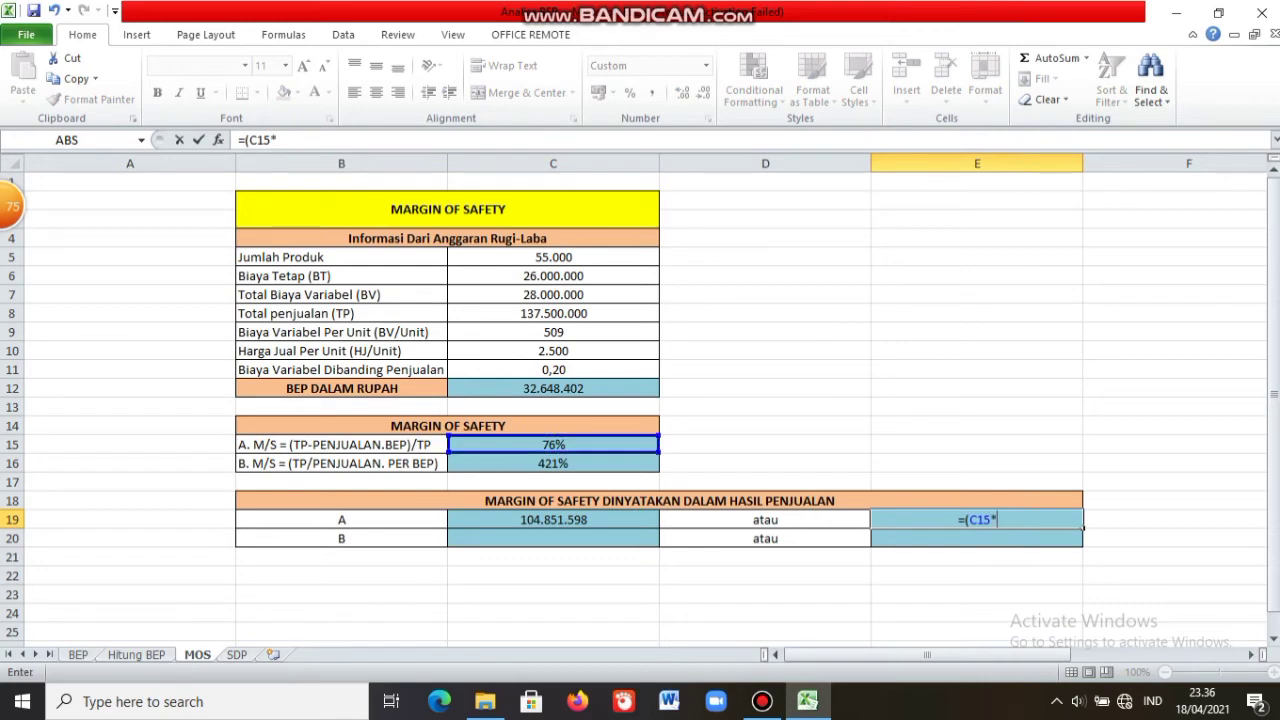
{"action": "key", "text": "Up"}
{"action": "key", "text": "Up"}
{"action": "key", "text": "Up"}
{"action": "key", "text": "Up"}
{"action": "key", "text": "Up"}
{"action": "key", "text": "Up"}
{"action": "key", "text": "Up"}
{"action": "key", "text": "Up"}
{"action": "key", "text": "Up"}
{"action": "key", "text": "Up"}
{"action": "key", "text": "Up"}
{"action": "key", "text": "Left"}
{"action": "key", "text": "Left"}
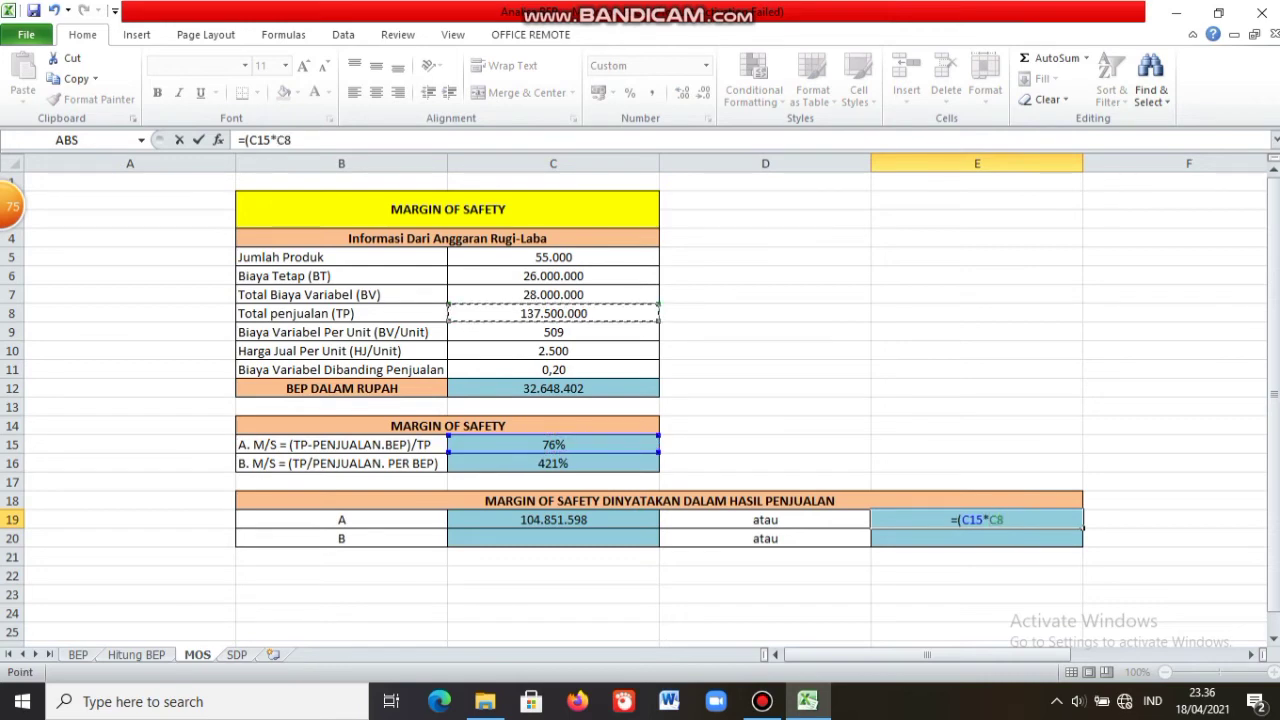
{"action": "type", "text": ")/"}
{"action": "left_click", "coordinate": [553, 351]}
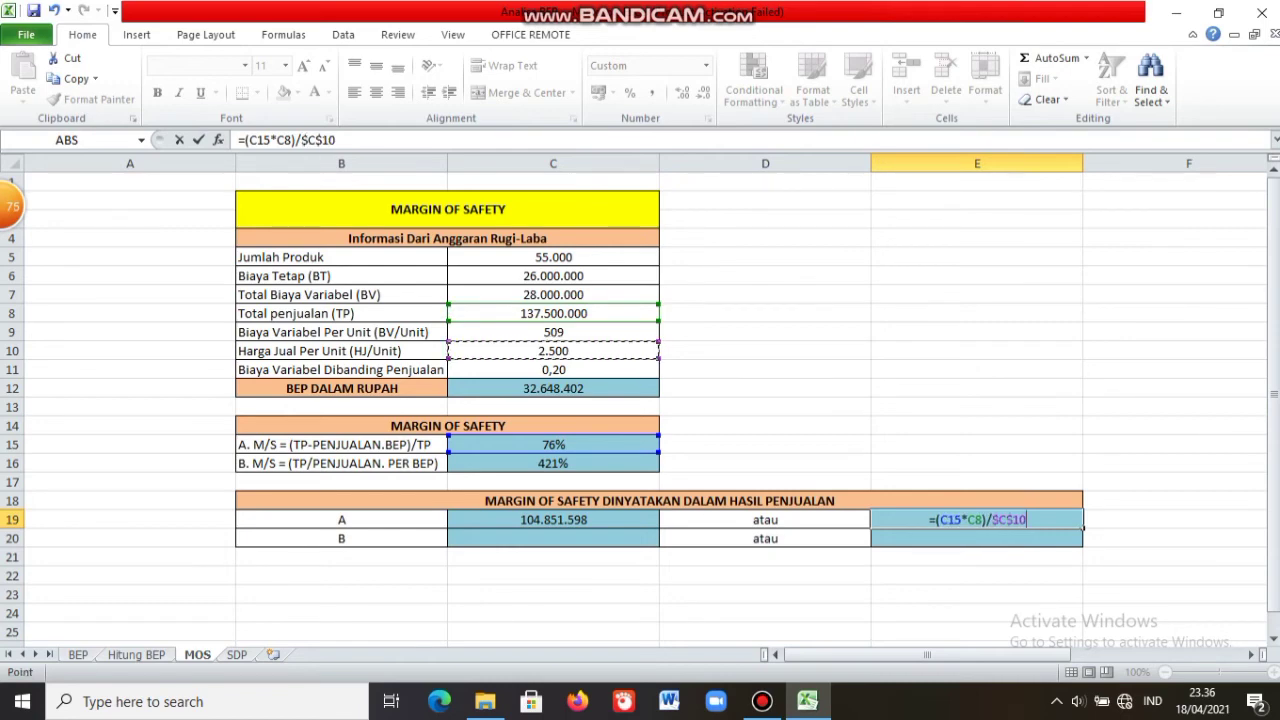
{"action": "key", "text": "Return"}
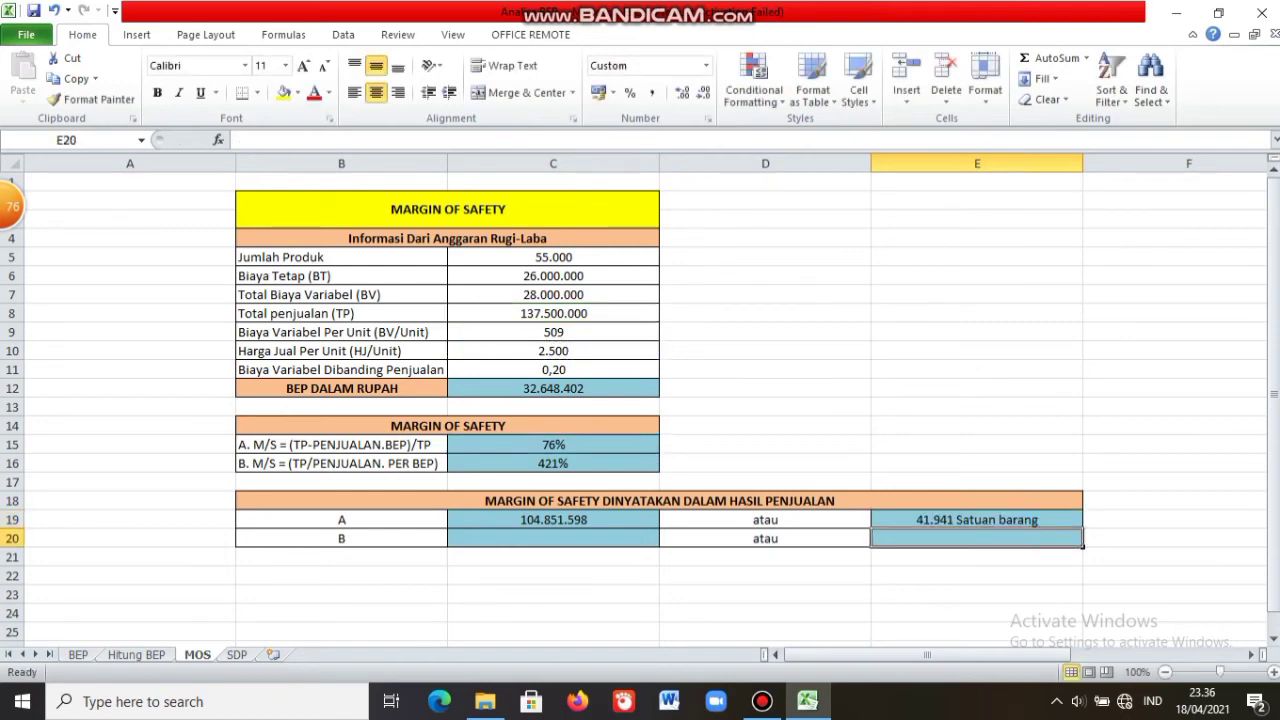
Express margin of safety B as sales value in C20 with the formula =(C16-1)*C12.
{"action": "left_click", "coordinate": [553, 538]}
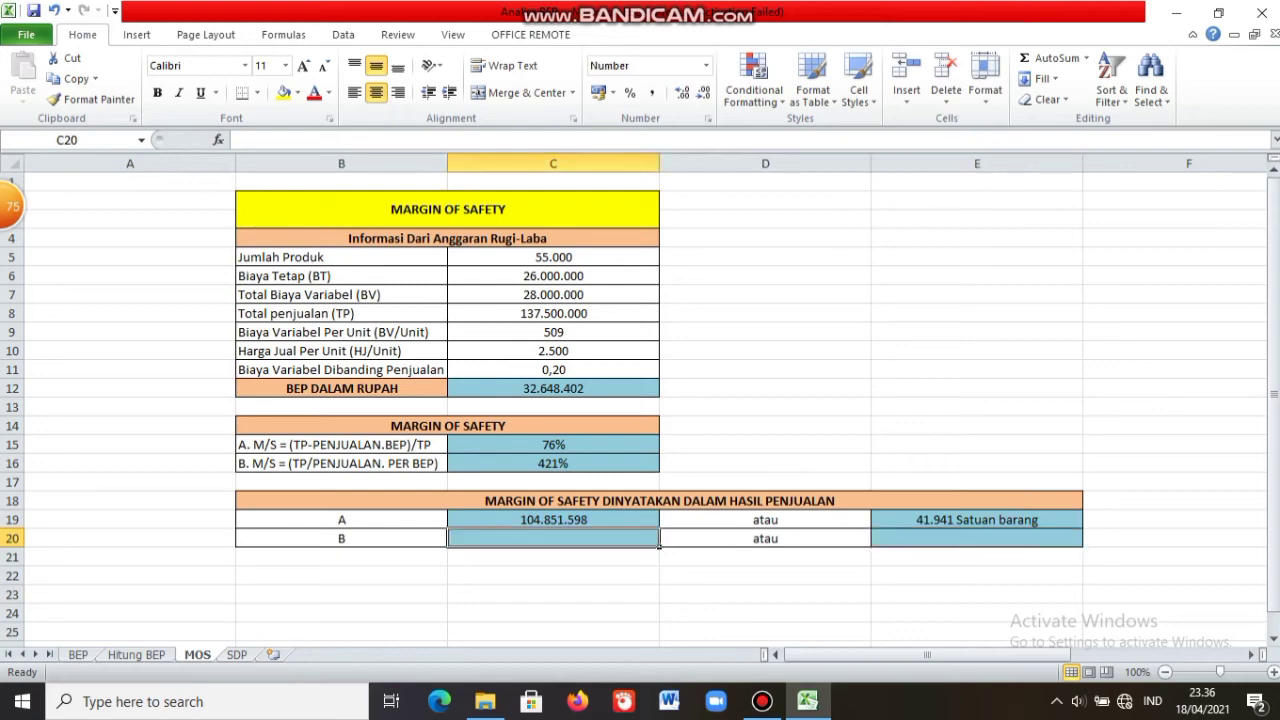
{"action": "type", "text": "="}
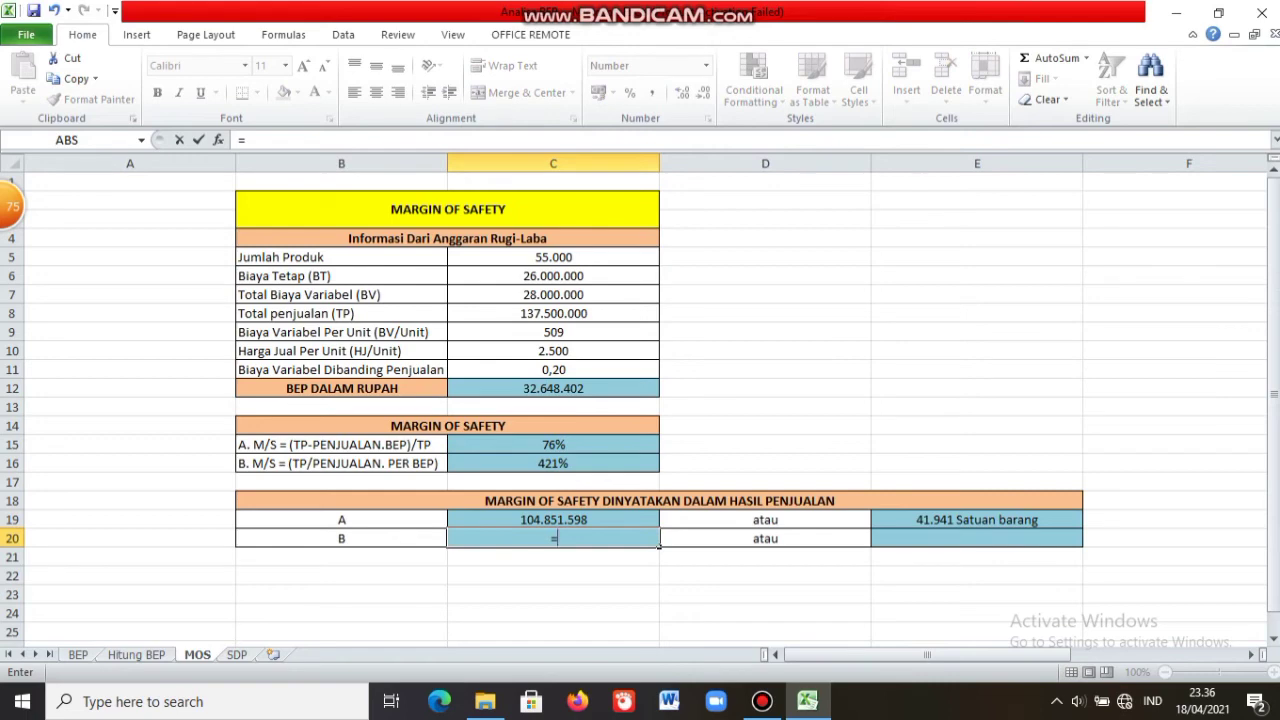
{"action": "type", "text": "("}
{"action": "left_click", "coordinate": [553, 463]}
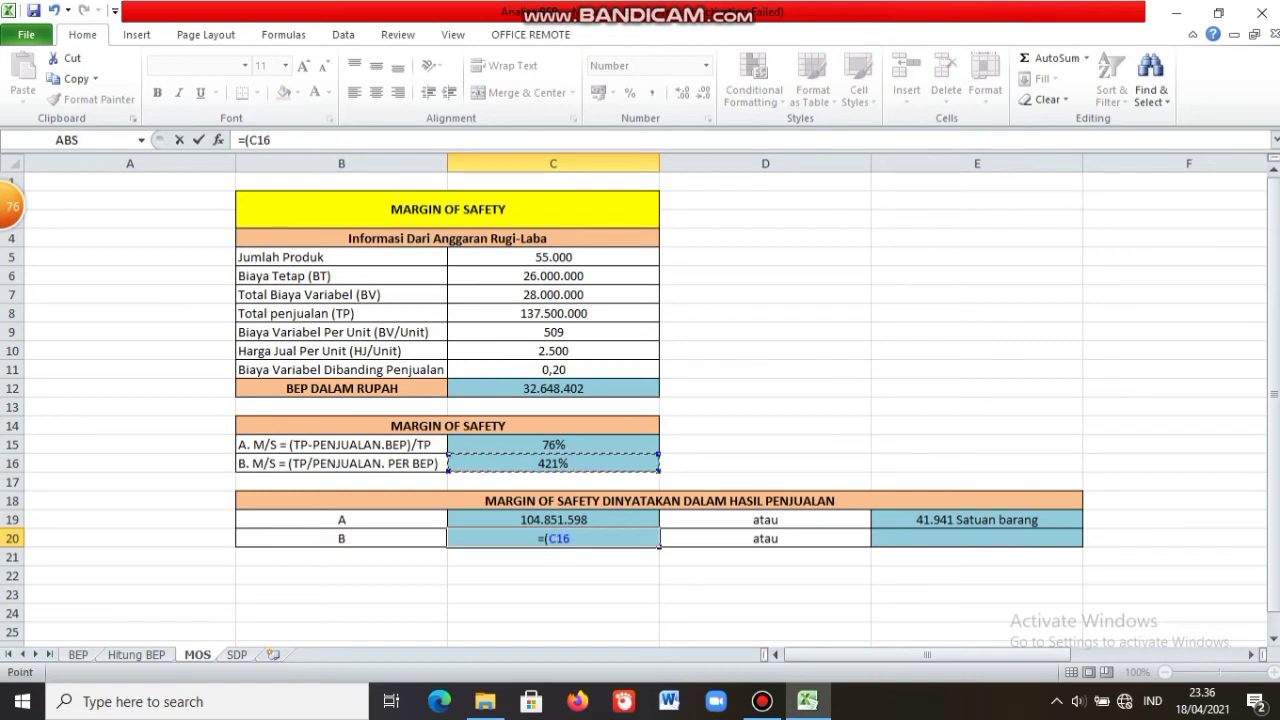
{"action": "type", "text": "-1)*"}
{"action": "left_click", "coordinate": [553, 388]}
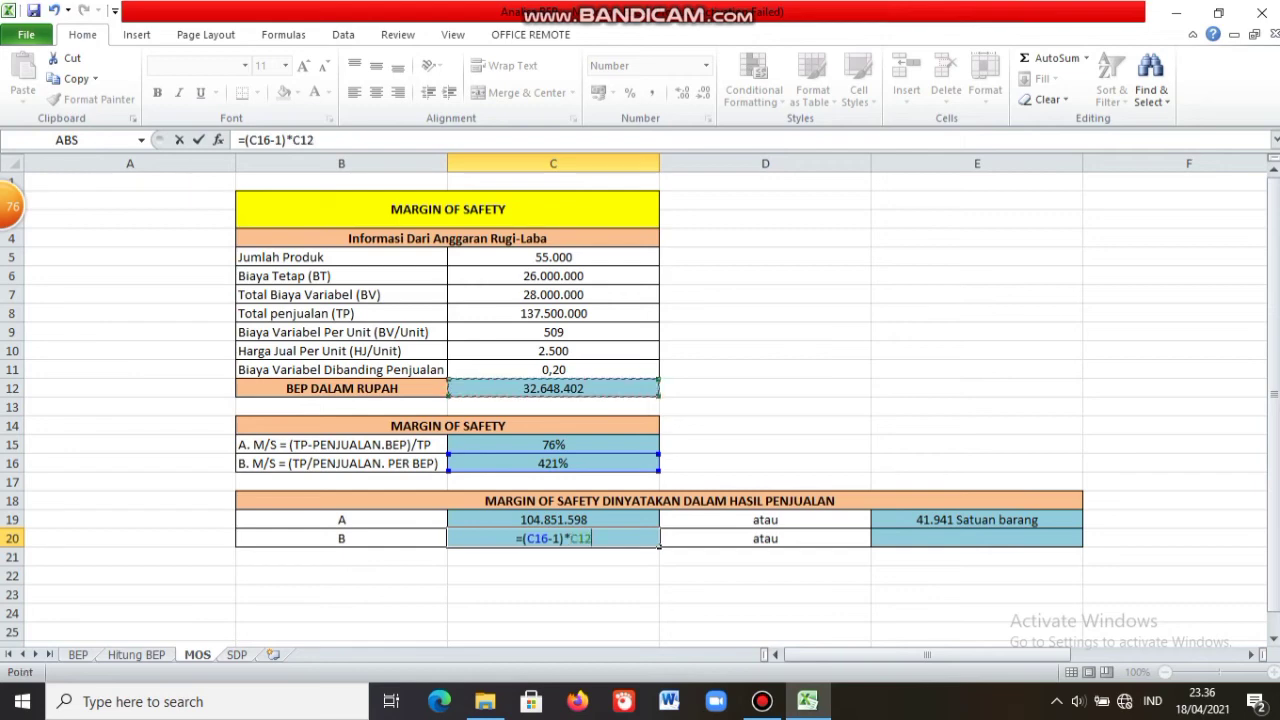
{"action": "key", "text": "Return"}
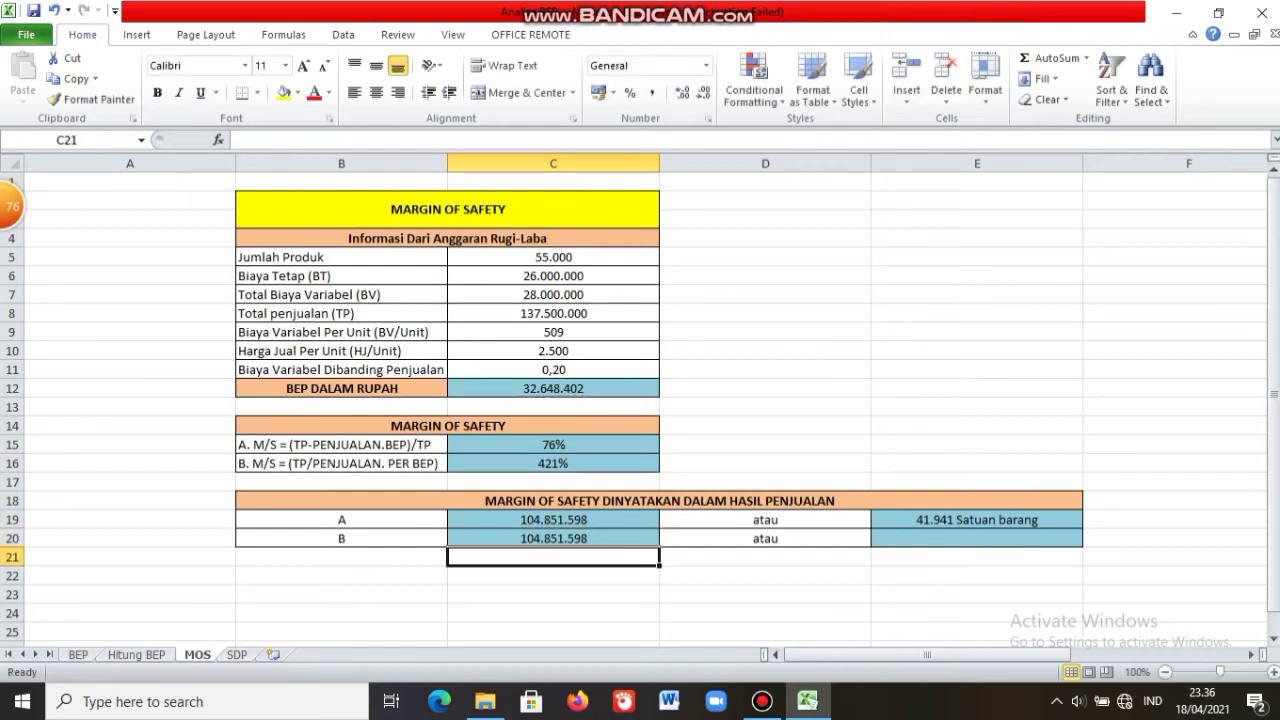
Express margin of safety B in product units in E20 with the formula =((C16-1)*C12)/$C$10.
{"action": "key", "text": "Right"}
{"action": "key", "text": "Right"}
{"action": "key", "text": "Right"}
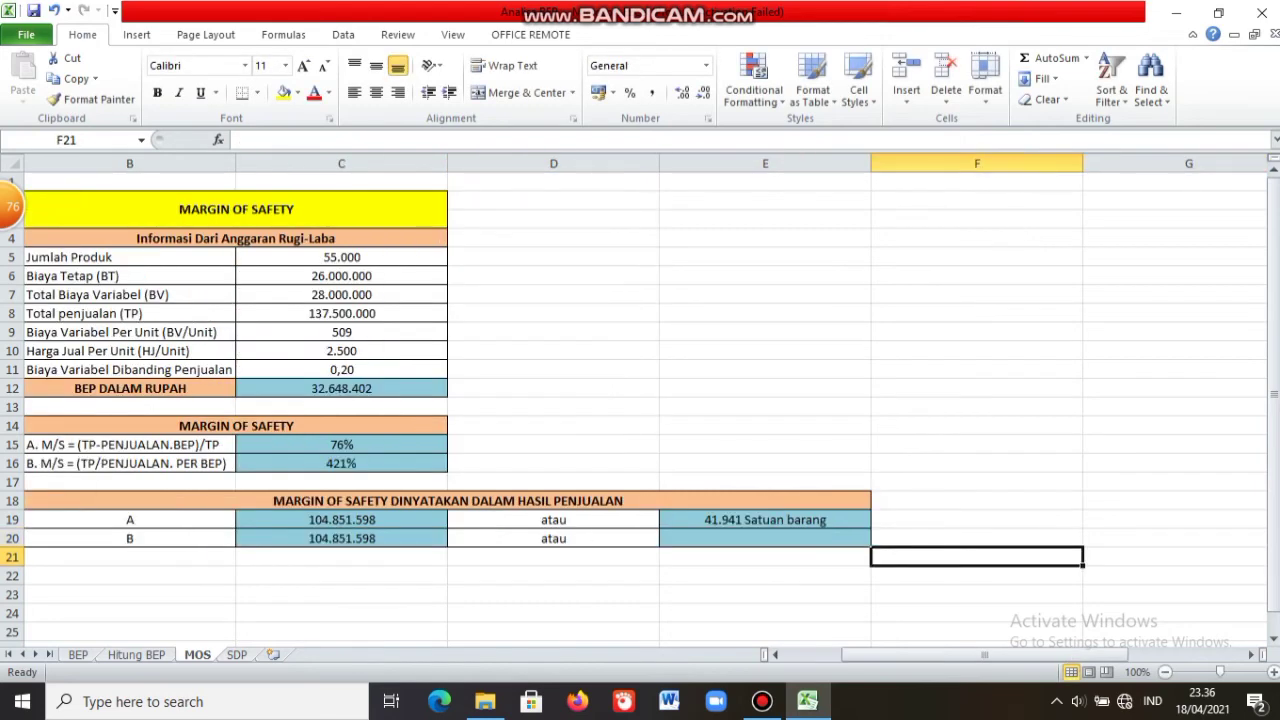
{"action": "key", "text": "Left"}
{"action": "key", "text": "Left"}
{"action": "key", "text": "Up"}
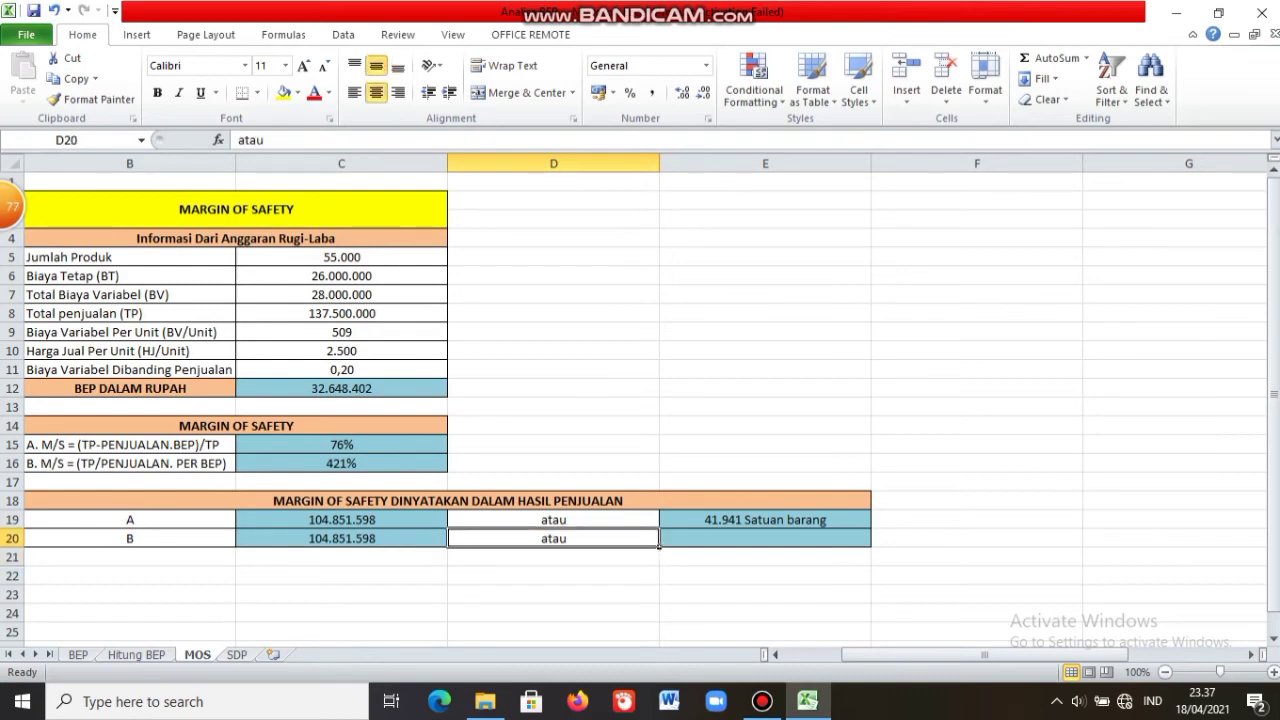
{"action": "key", "text": "Right"}
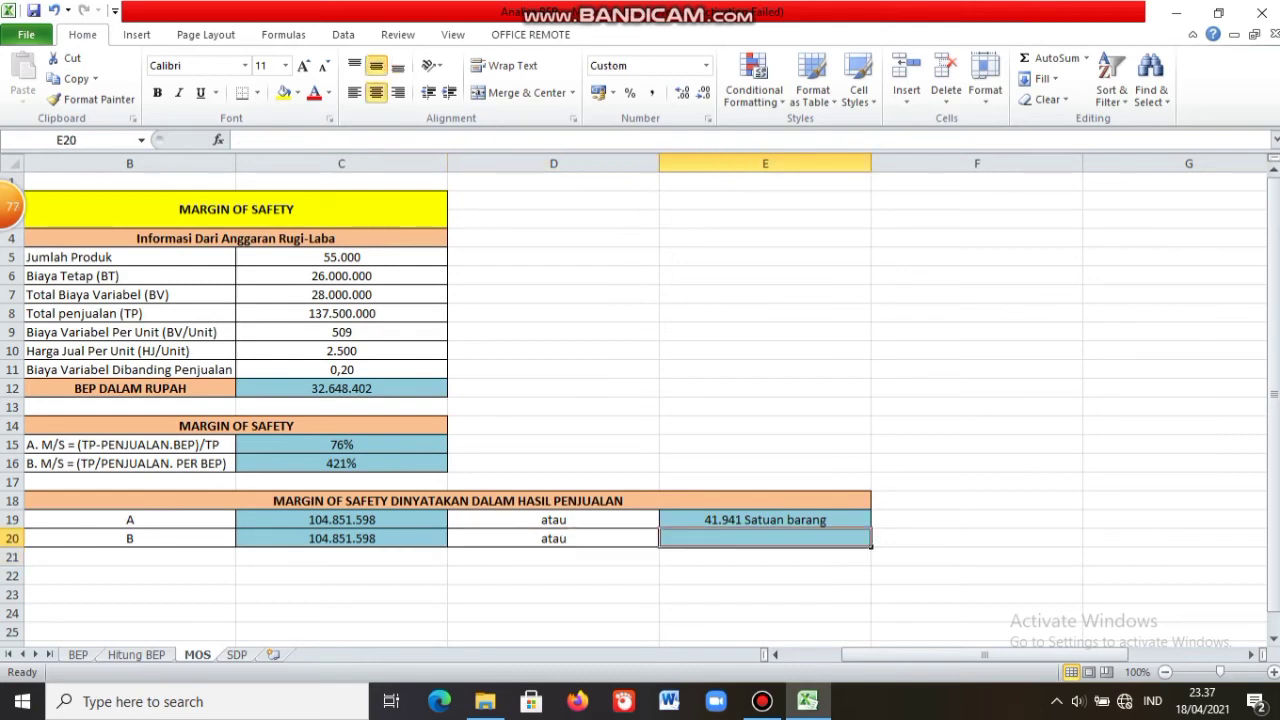
{"action": "type", "text": "="}
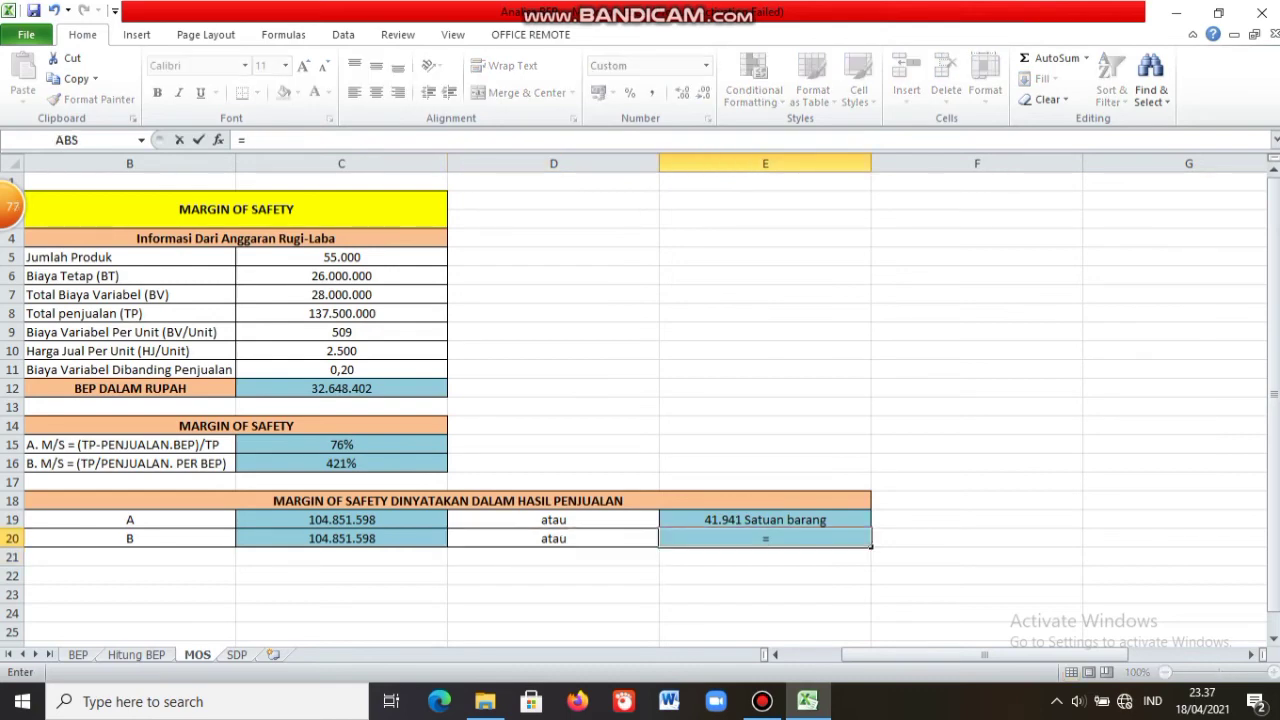
{"action": "type", "text": "(("}
{"action": "left_click", "coordinate": [341, 463]}
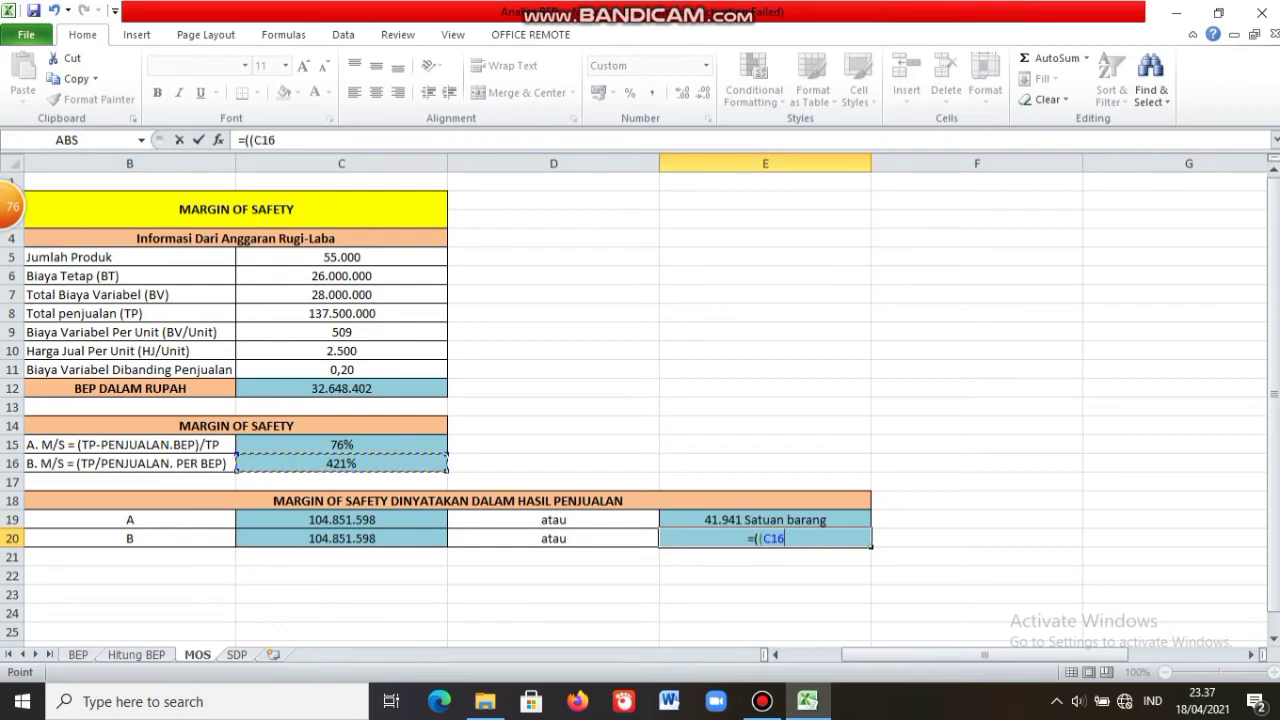
{"action": "type", "text": "-1)*"}
{"action": "left_click", "coordinate": [341, 388]}
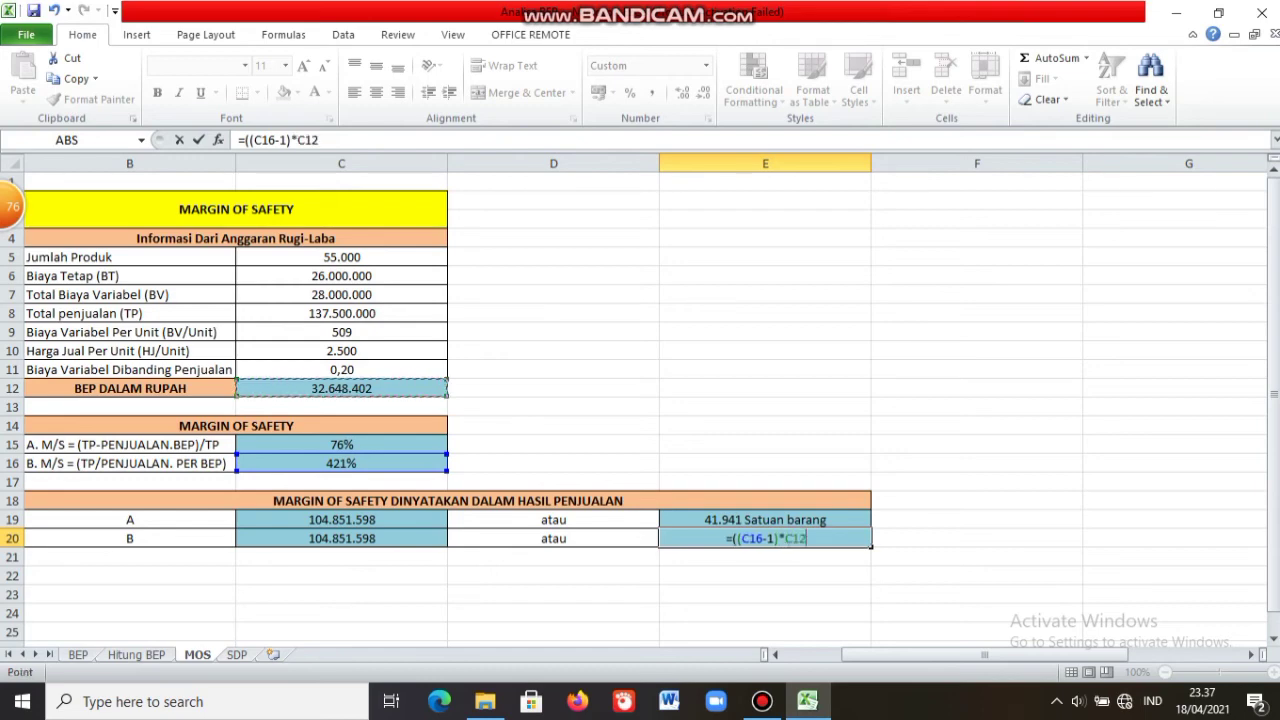
{"action": "type", "text": ")"}
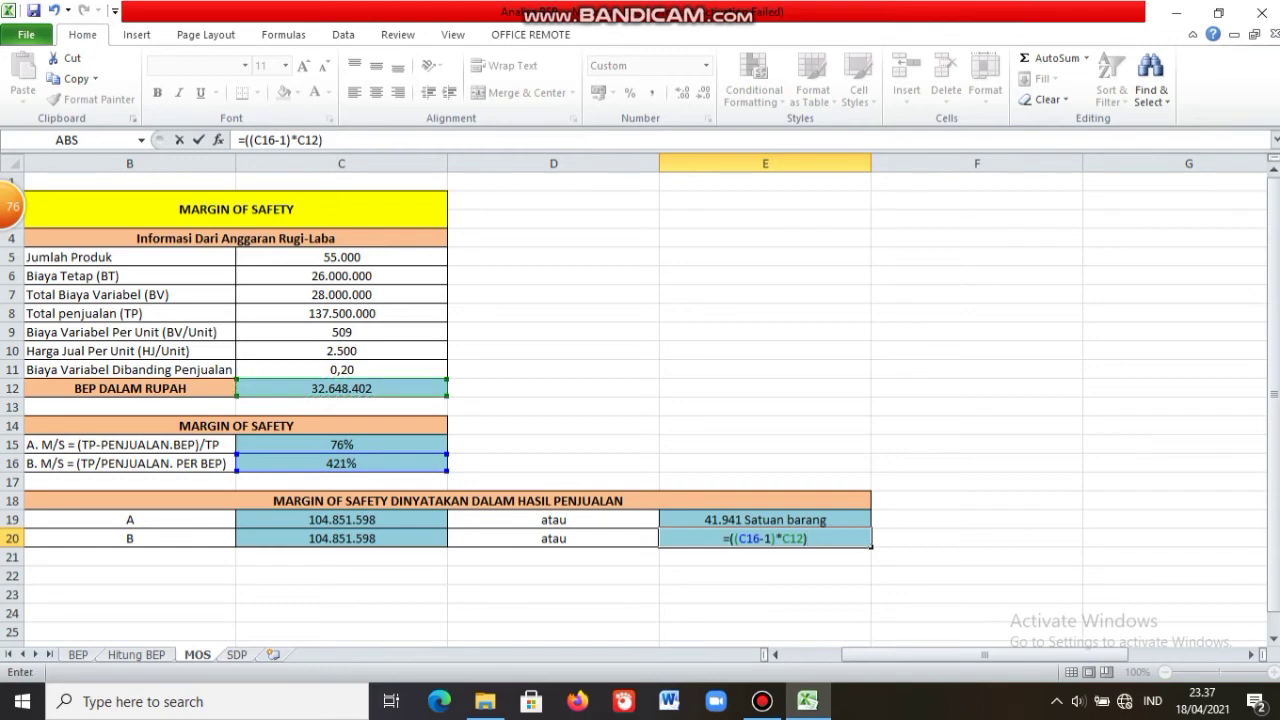
{"action": "type", "text": "/"}
{"action": "left_click", "coordinate": [341, 350]}
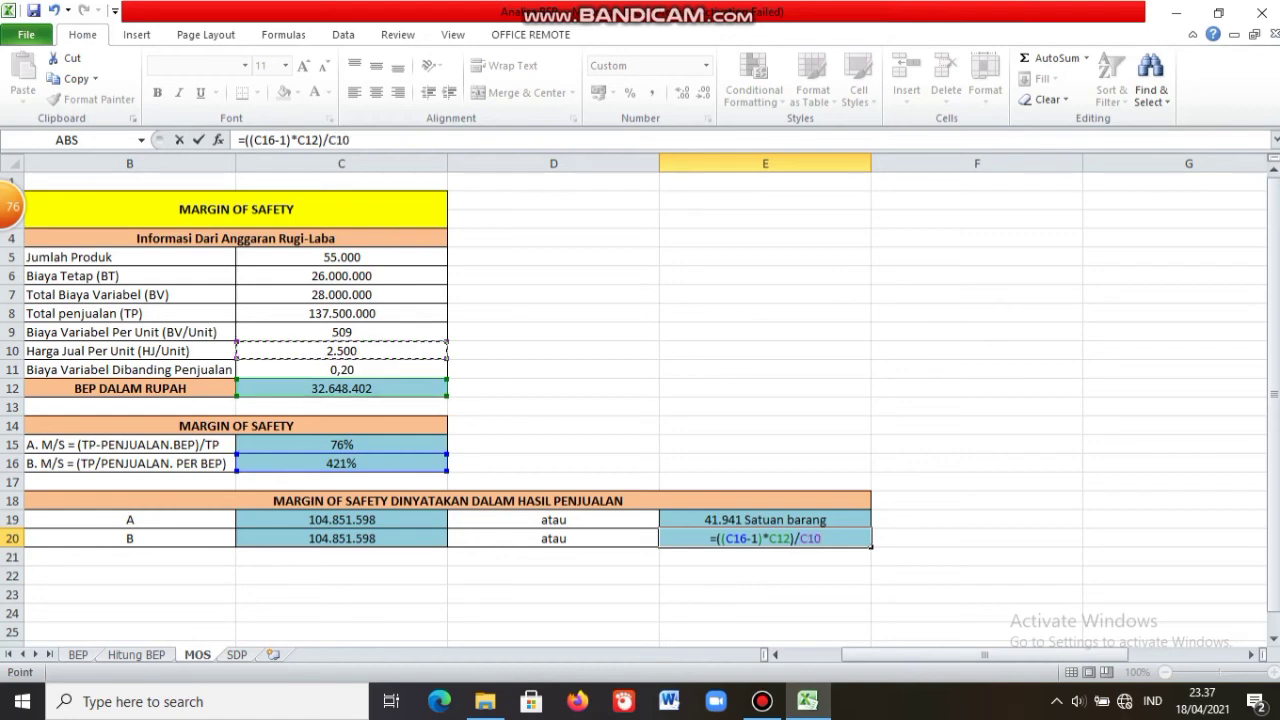
{"action": "key", "text": "F4"}
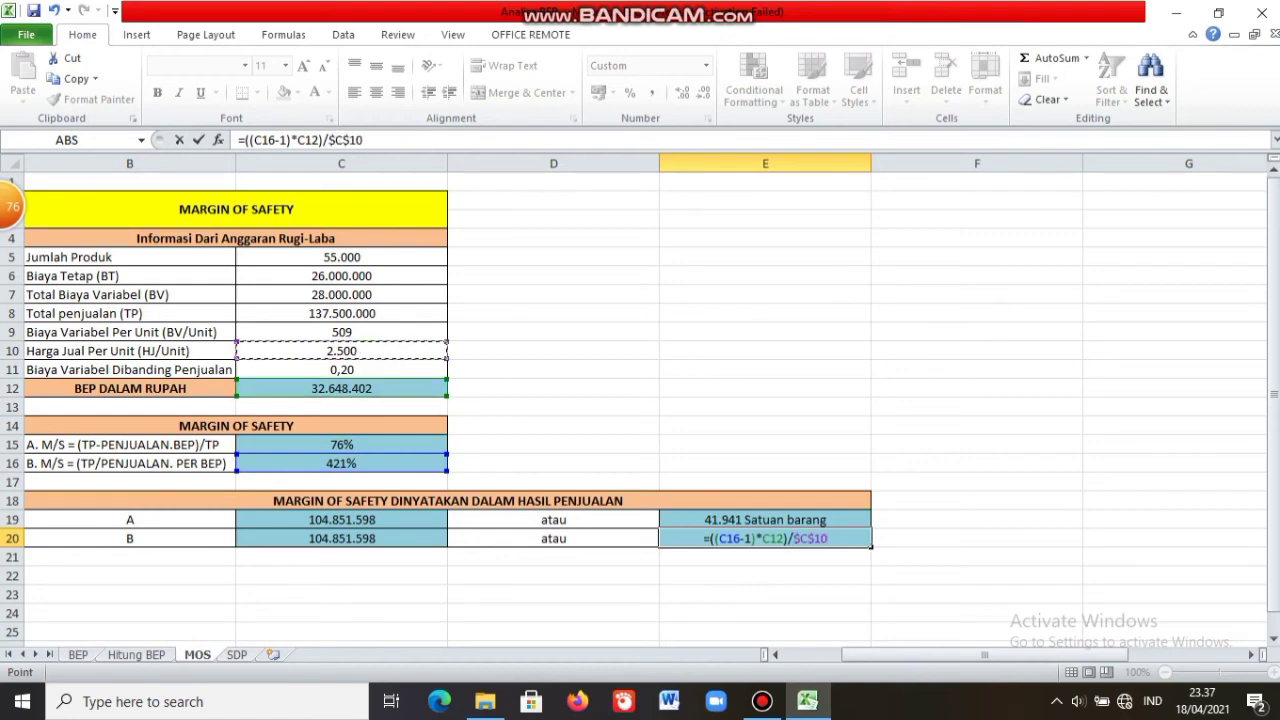
{"action": "key", "text": "Return"}
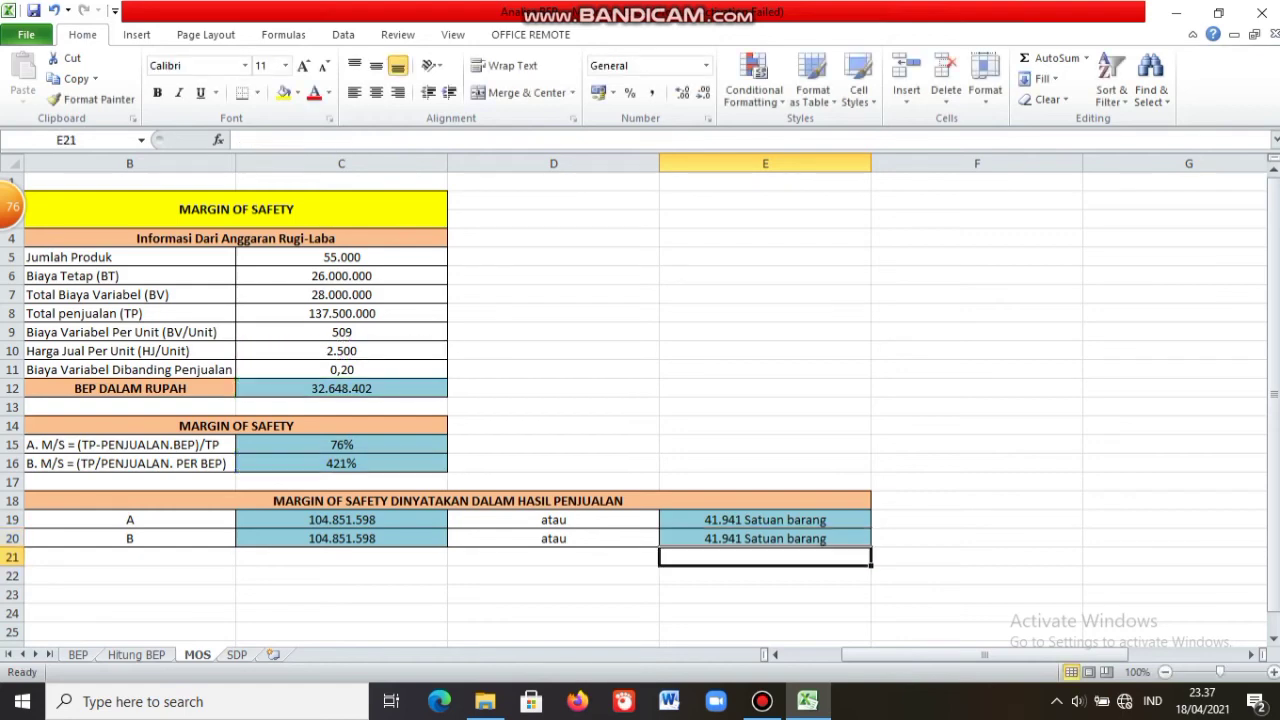
Examine the number format settings of the unit results in E19:E20.
{"action": "left_click", "coordinate": [776, 654]}
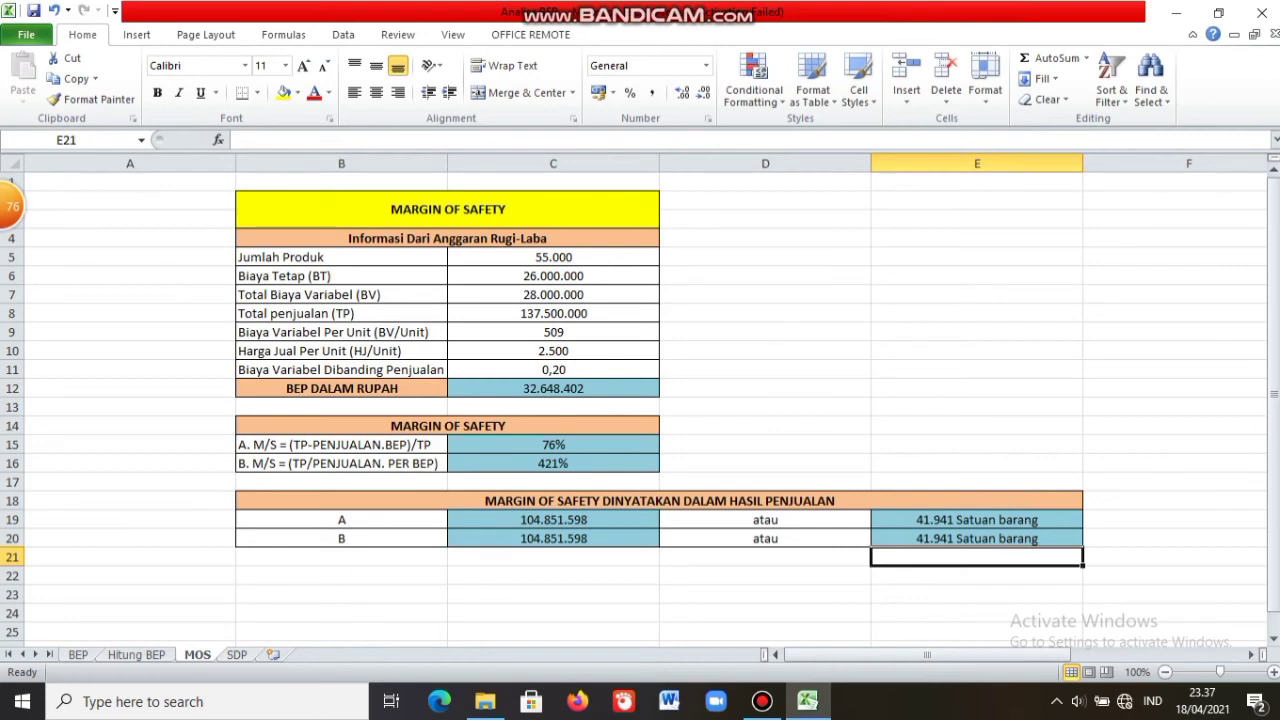
{"action": "left_click_drag", "start_coordinate": [976, 519], "coordinate": [976, 538]}
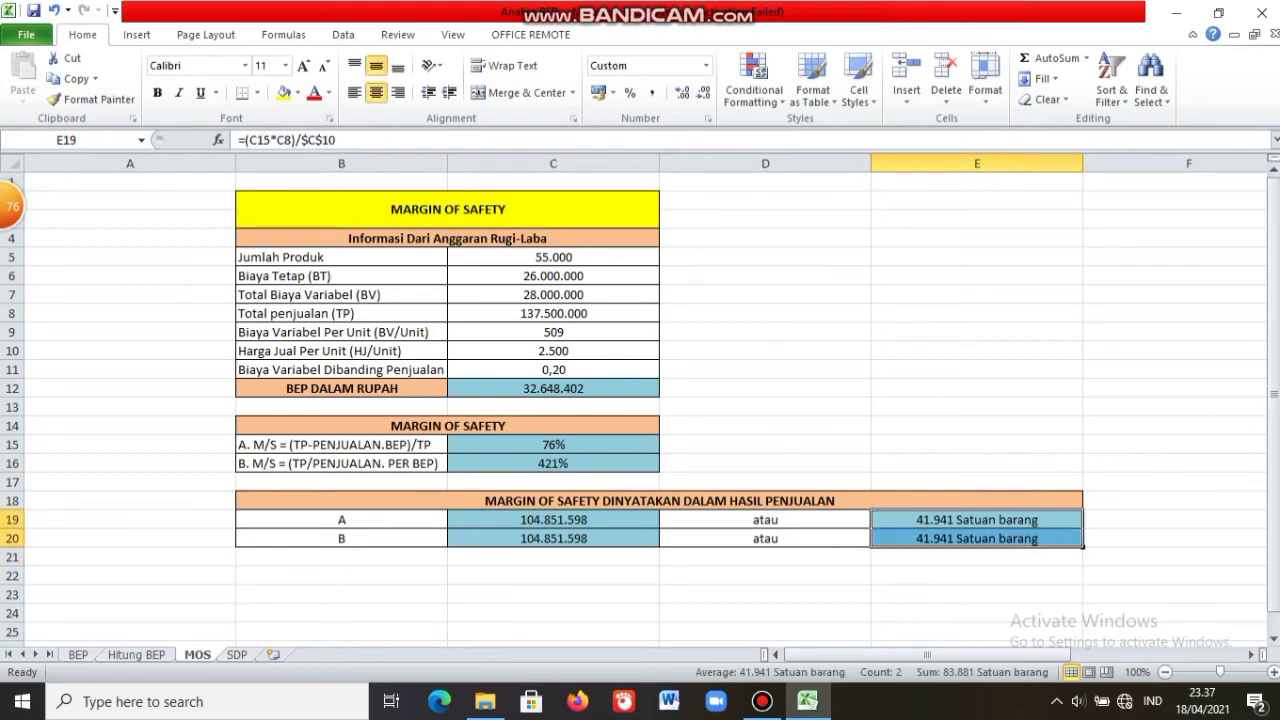
{"action": "left_click", "coordinate": [707, 118]}
On the SDP sheet, calculate Total Penjualan (TP) in D8 with the formula =D5*D10.
{"action": "key", "text": "ctrl+Page_Down"}
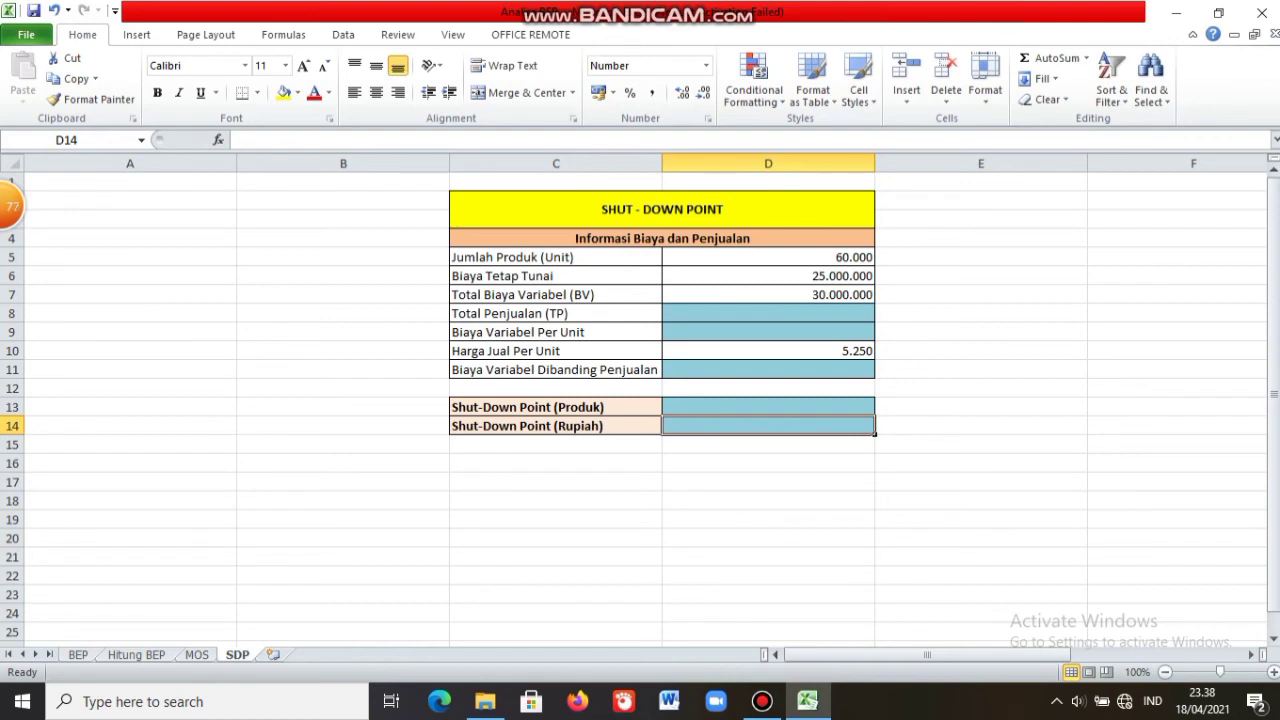
{"action": "left_click", "coordinate": [768, 313]}
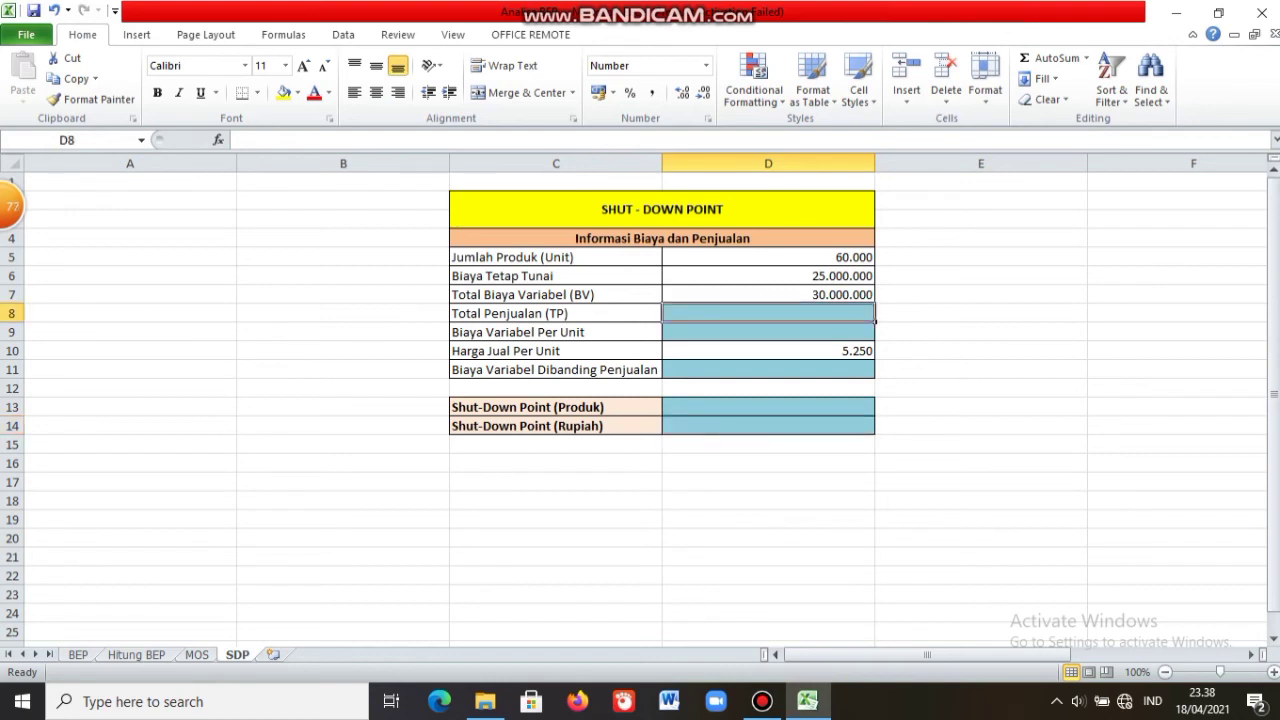
{"action": "type", "text": "="}
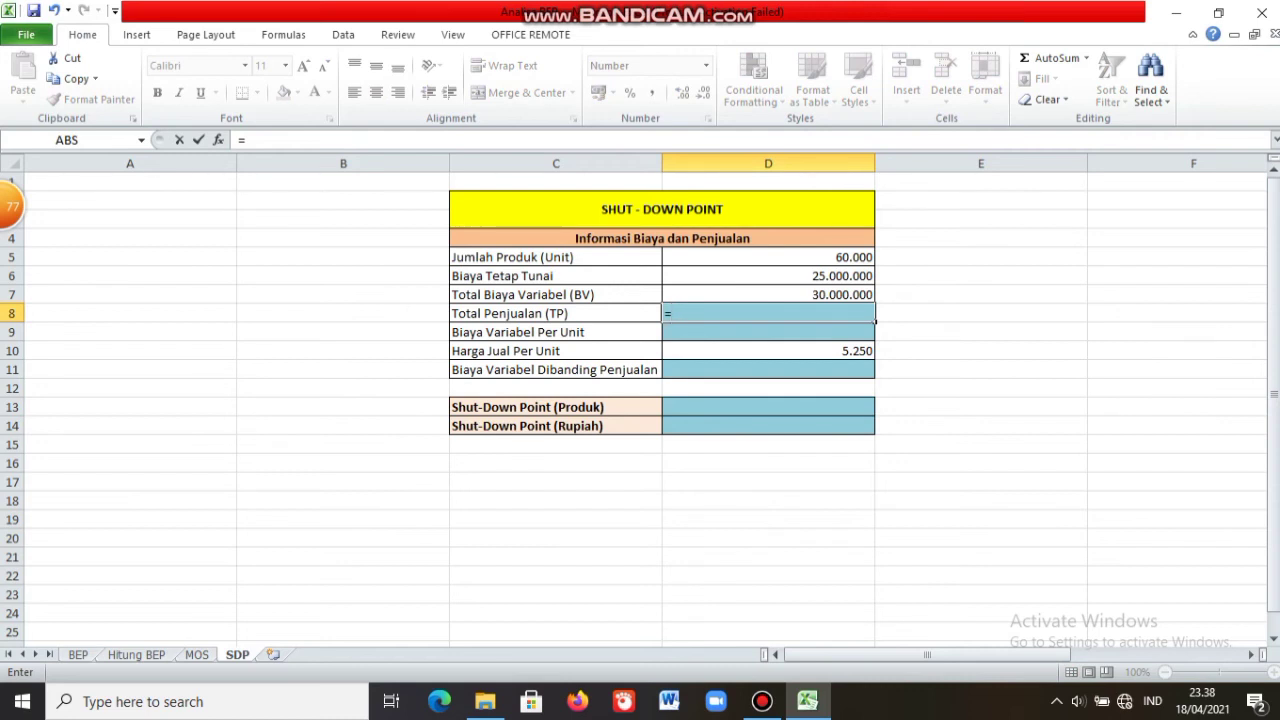
{"action": "left_click", "coordinate": [768, 257]}
{"action": "type", "text": "*"}
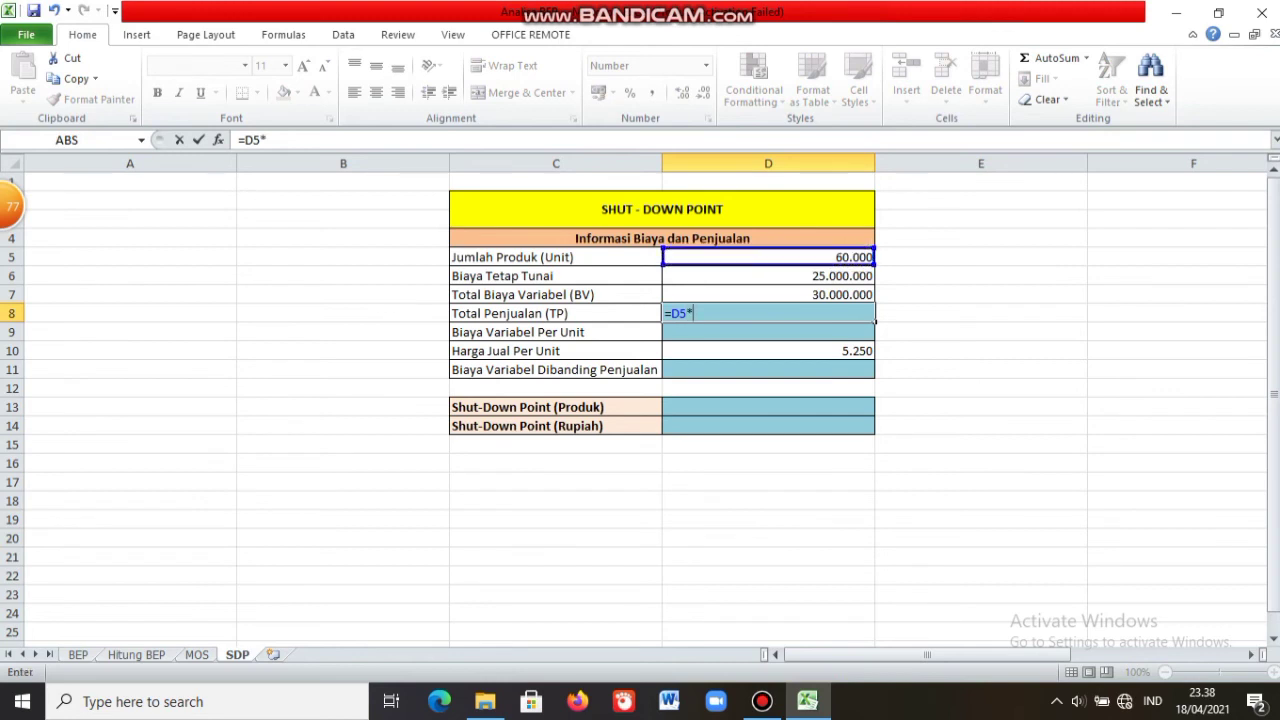
{"action": "left_click", "coordinate": [768, 351]}
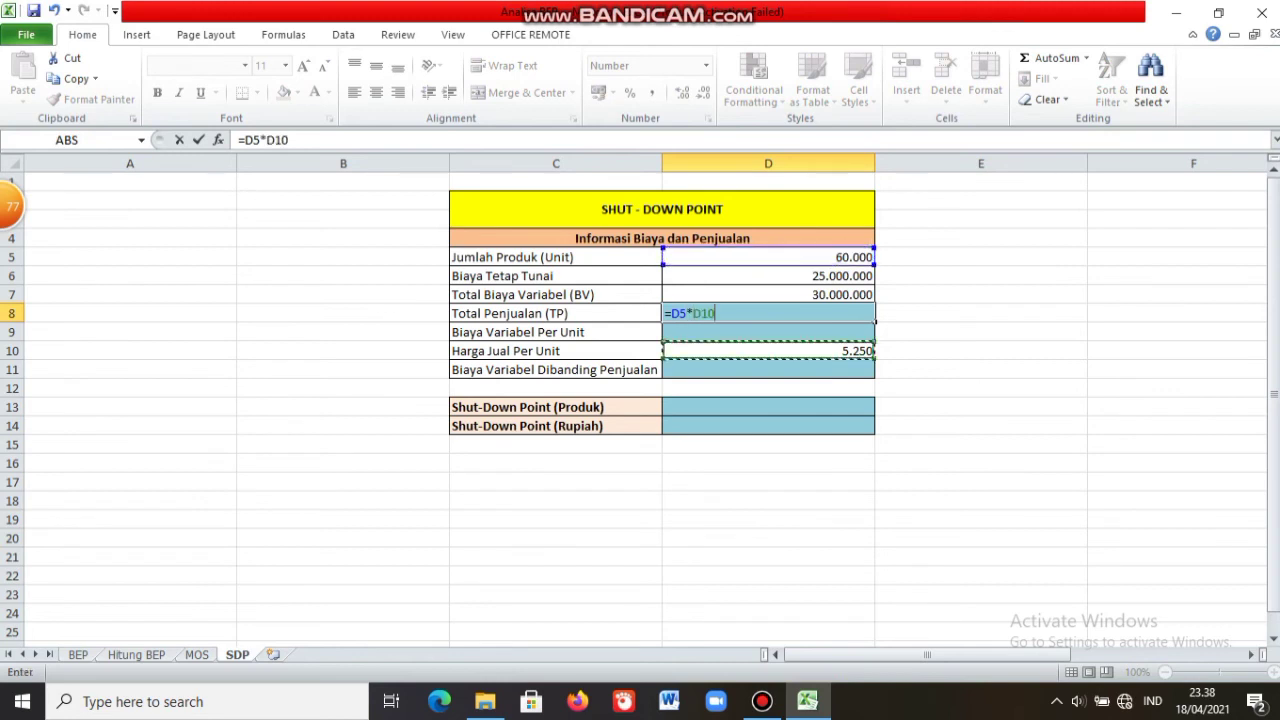
{"action": "key", "text": "Return"}
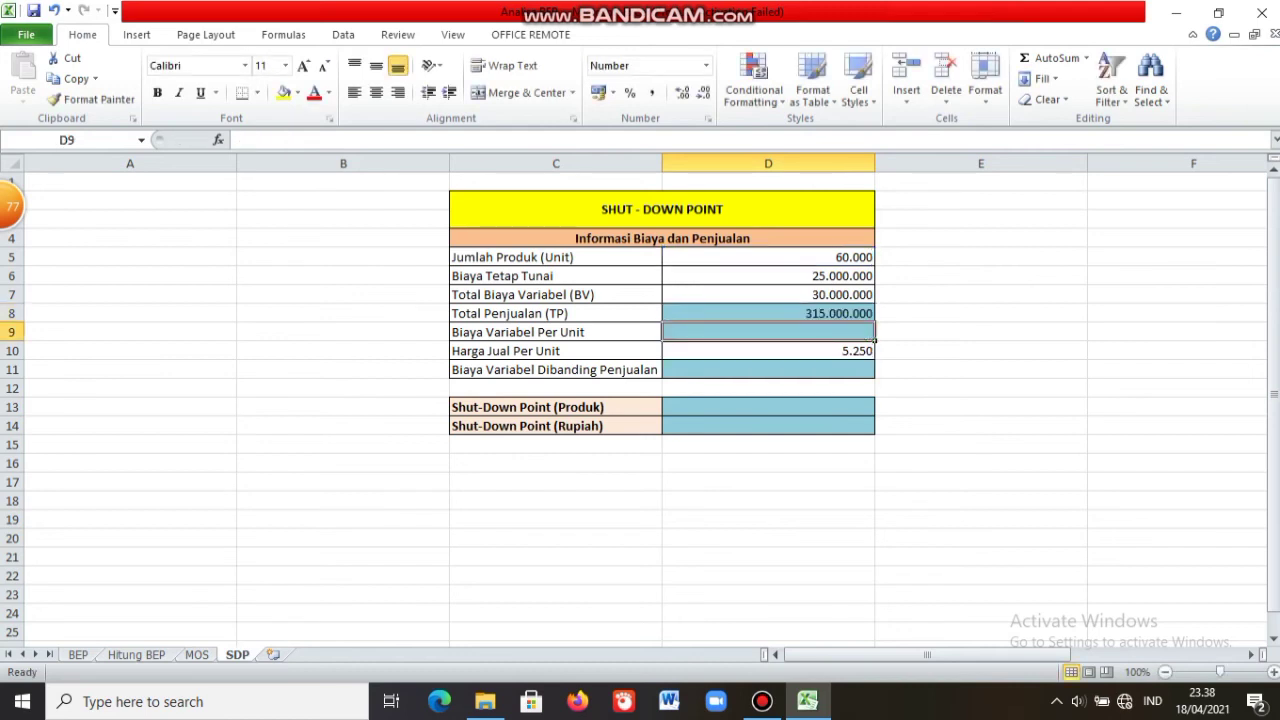
Calculate Biaya Variabel Per Unit in D9 with the formula =D7/D5.
{"action": "type", "text": "="}
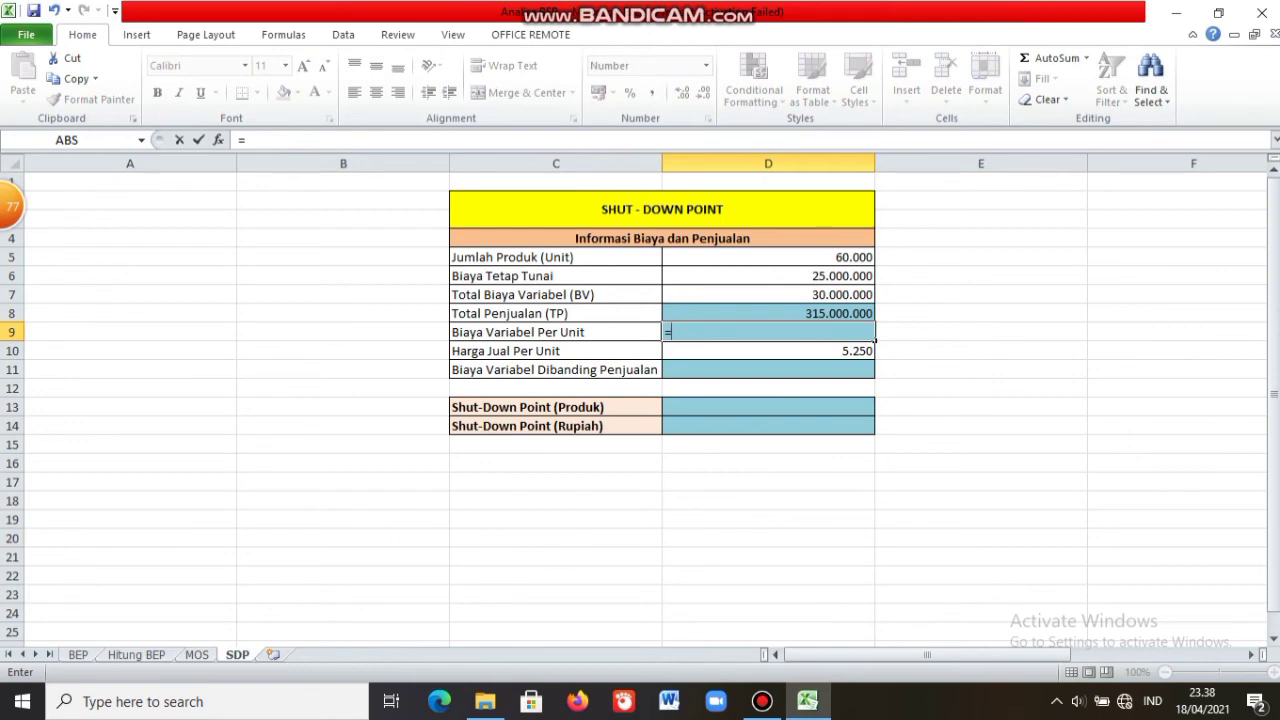
{"action": "left_click", "coordinate": [768, 294]}
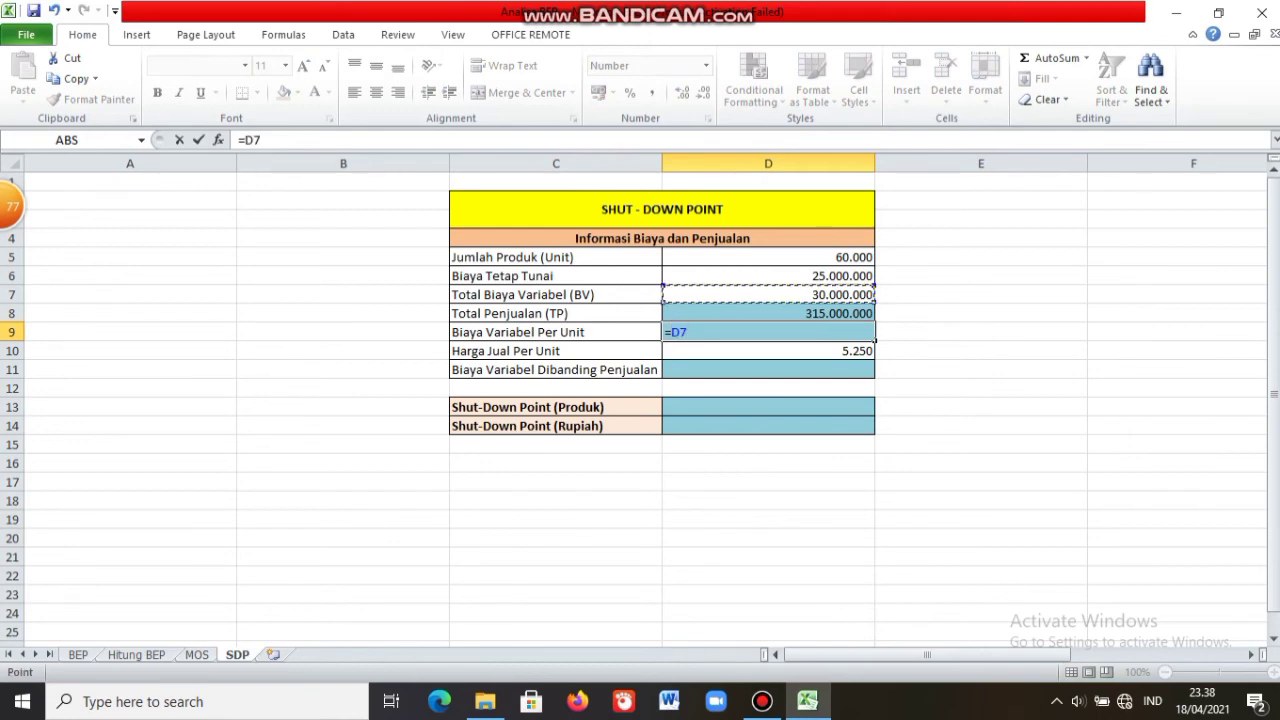
{"action": "type", "text": "/"}
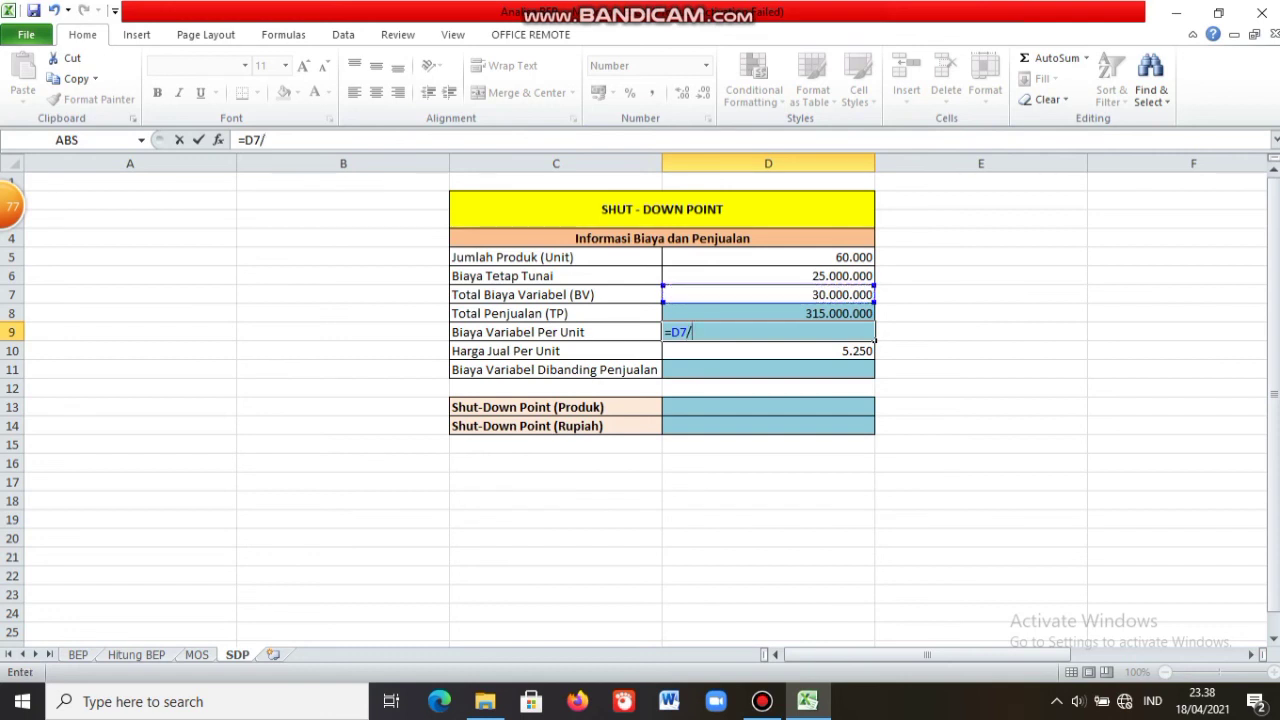
{"action": "key", "text": "Up"}
{"action": "key", "text": "Up"}
{"action": "key", "text": "Up"}
{"action": "key", "text": "Up"}
{"action": "key", "text": "Return"}
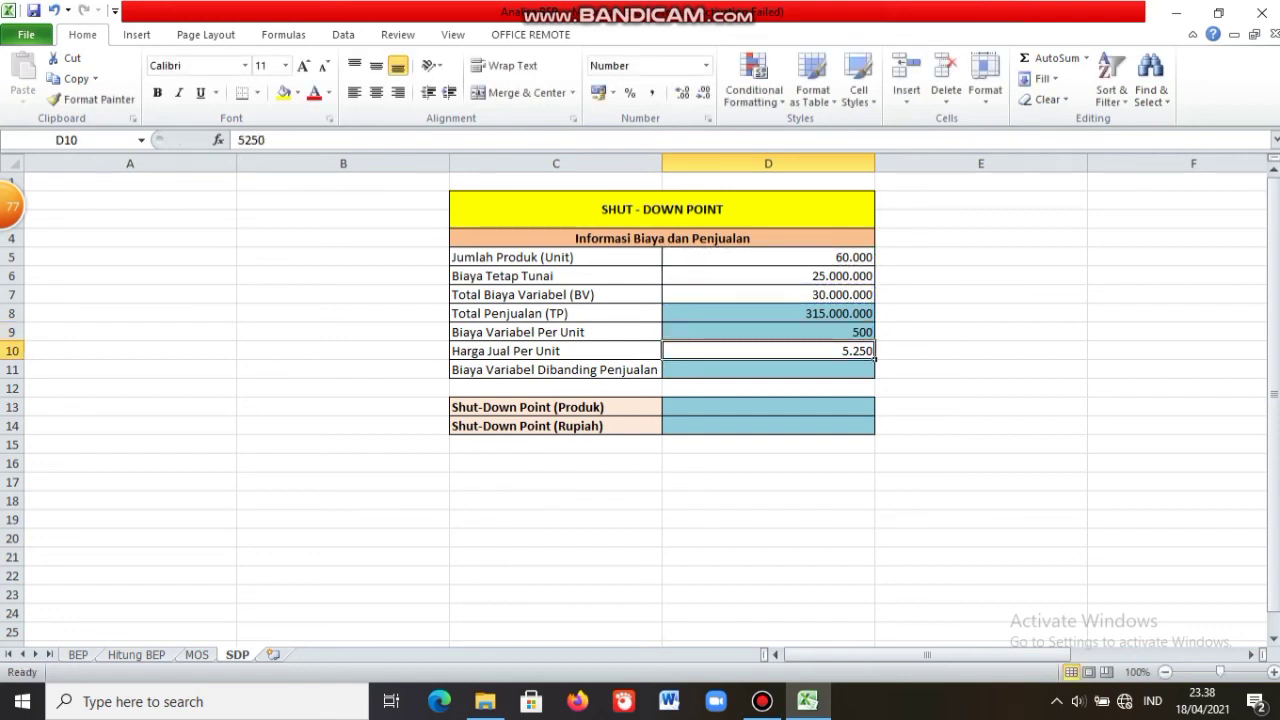
Calculate Biaya Variabel Dibanding Penjualan in D11 with the formula =D7/D8.
{"action": "left_click", "coordinate": [768, 369]}
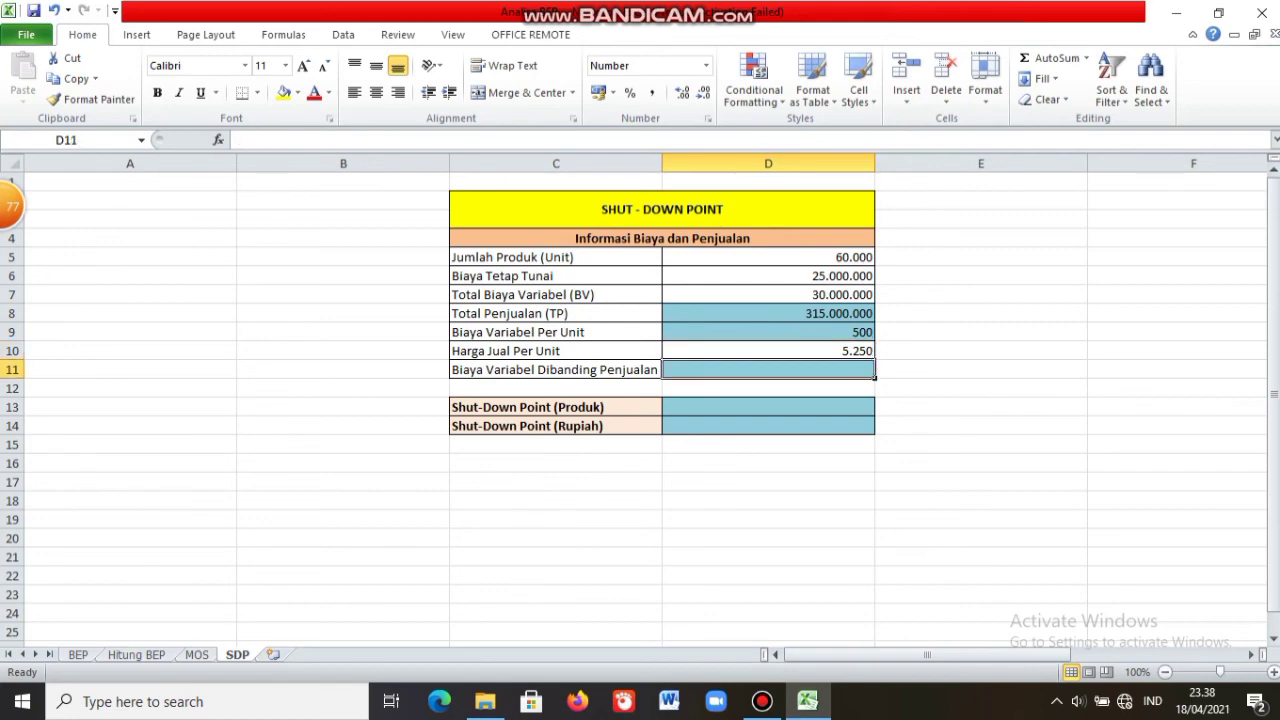
{"action": "type", "text": "="}
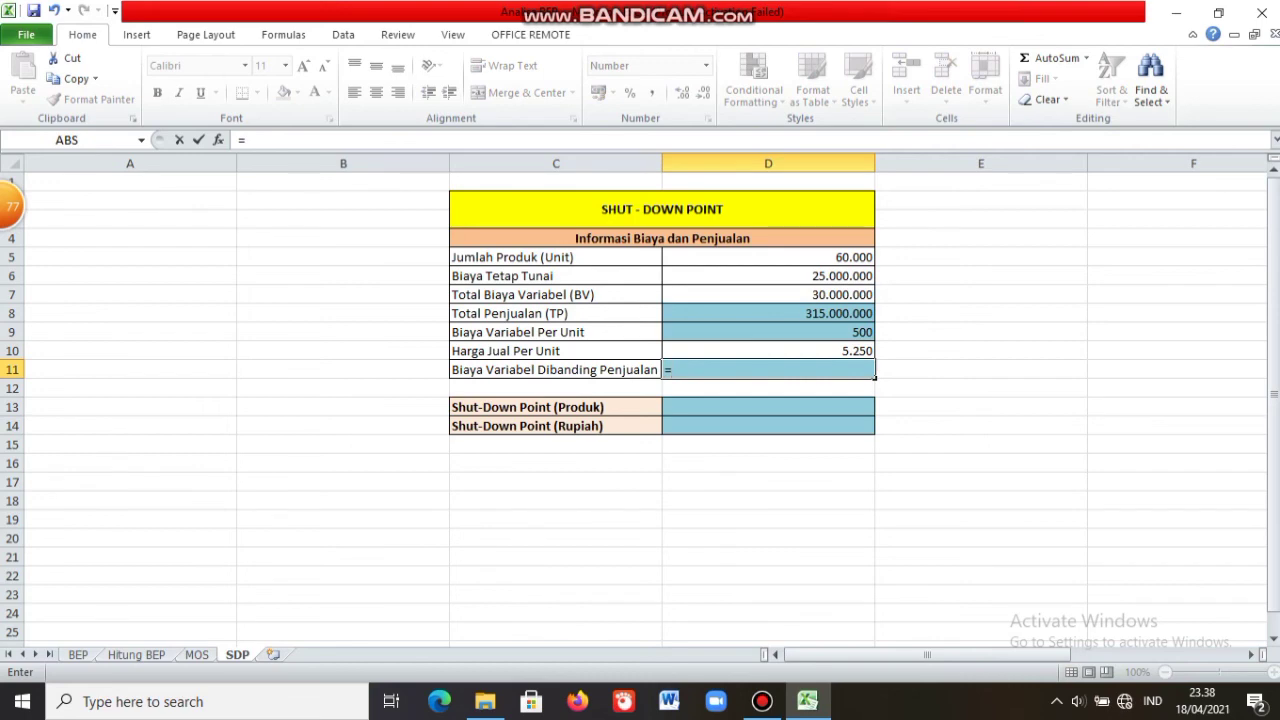
{"action": "left_click", "coordinate": [768, 294]}
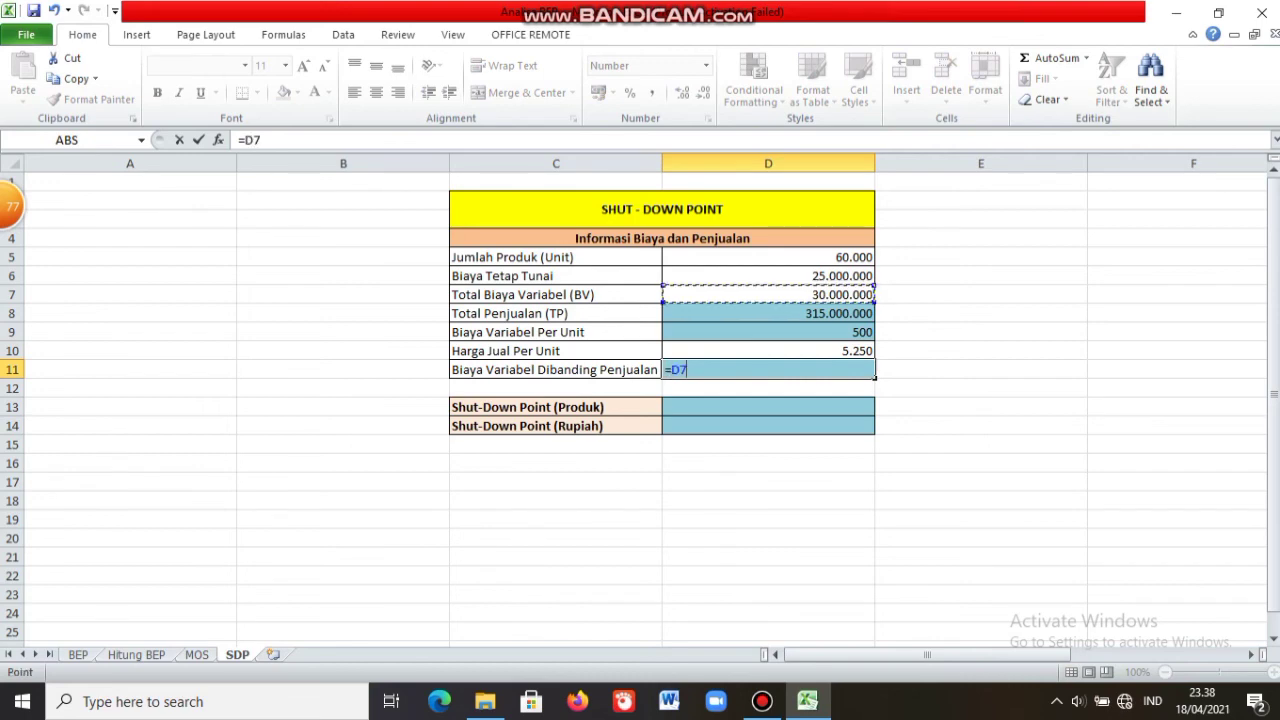
{"action": "type", "text": "/"}
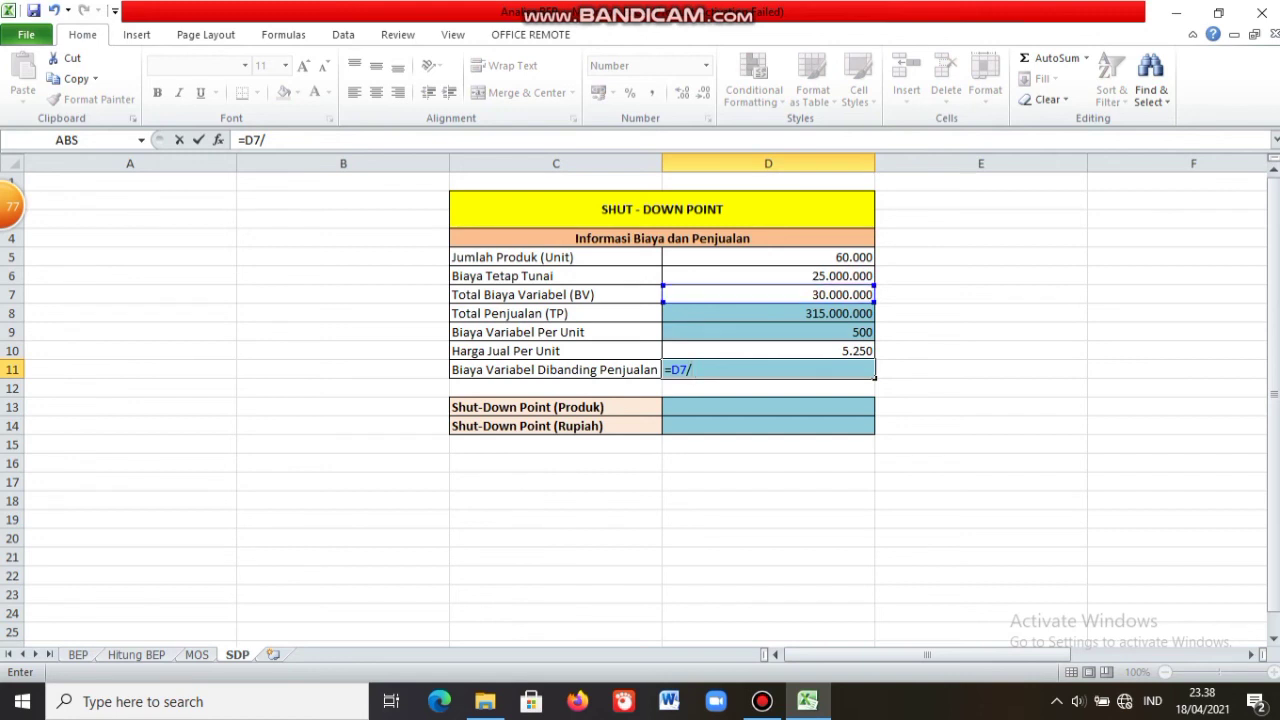
{"action": "left_click", "coordinate": [768, 313]}
{"action": "key", "text": "Return"}
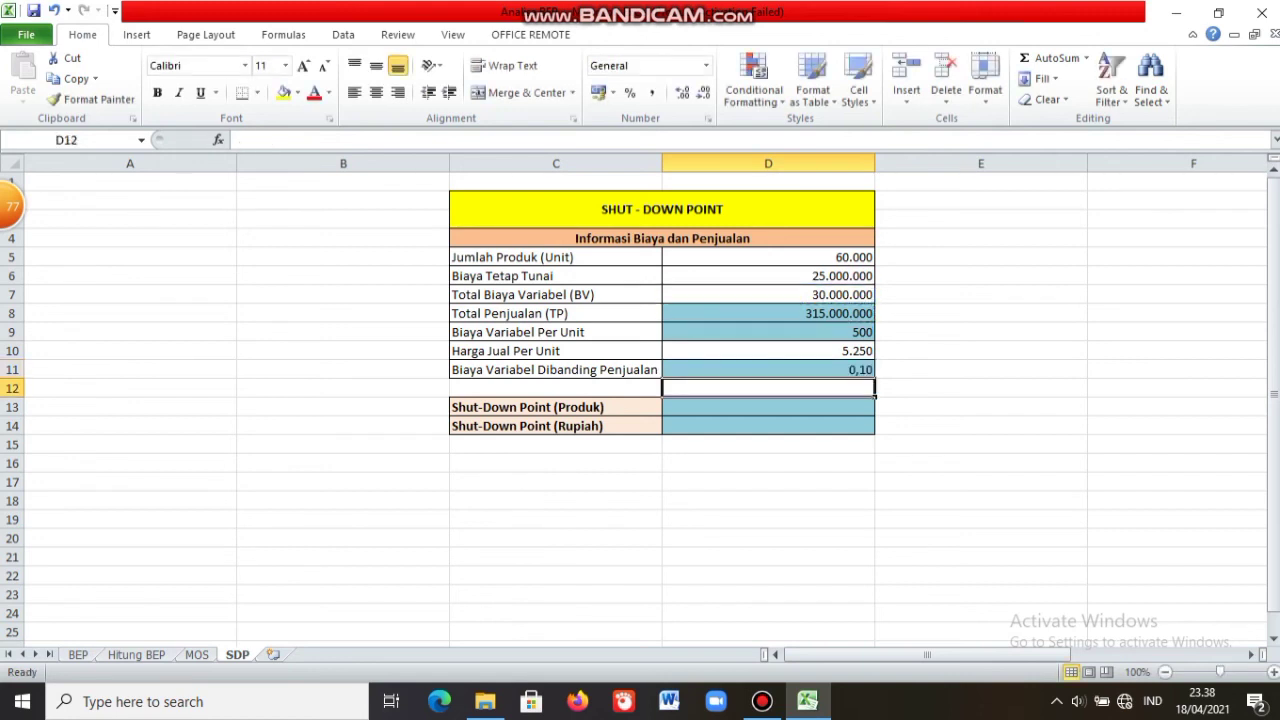
Calculate the shut-down point in product units in D13 with the formula =D6/(D10-D9).
{"action": "left_click", "coordinate": [768, 407]}
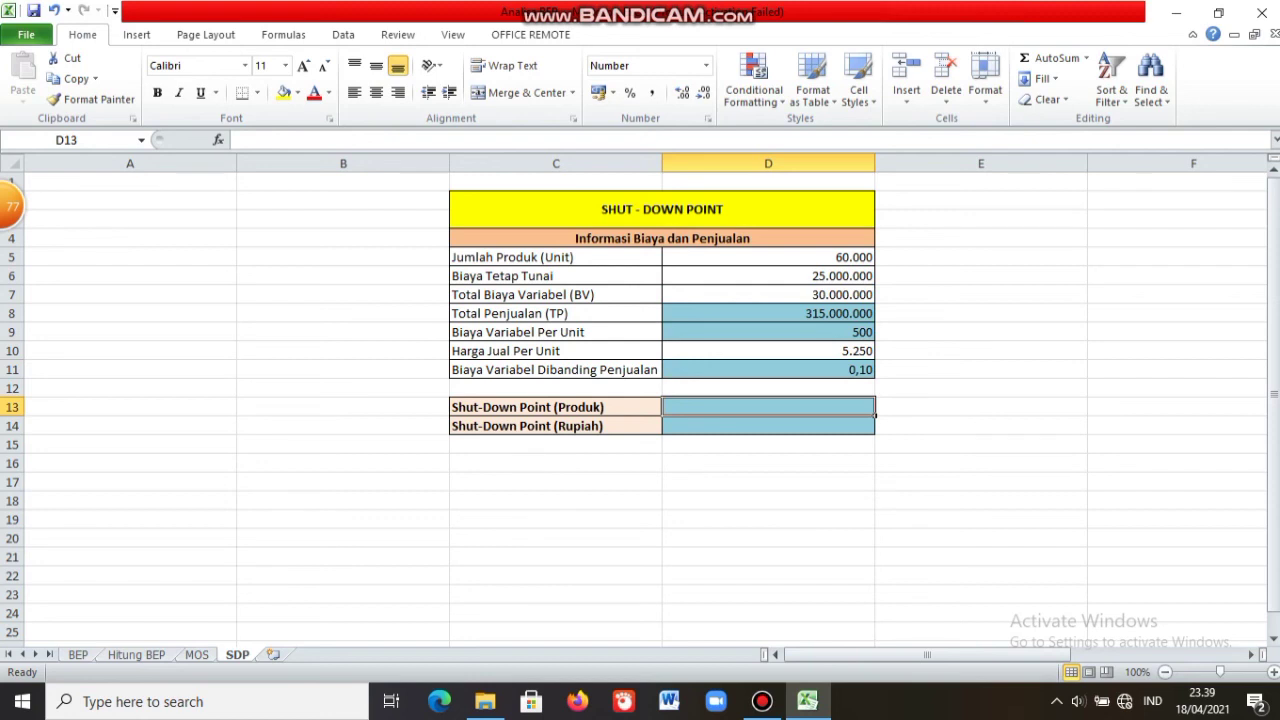
{"action": "type", "text": "="}
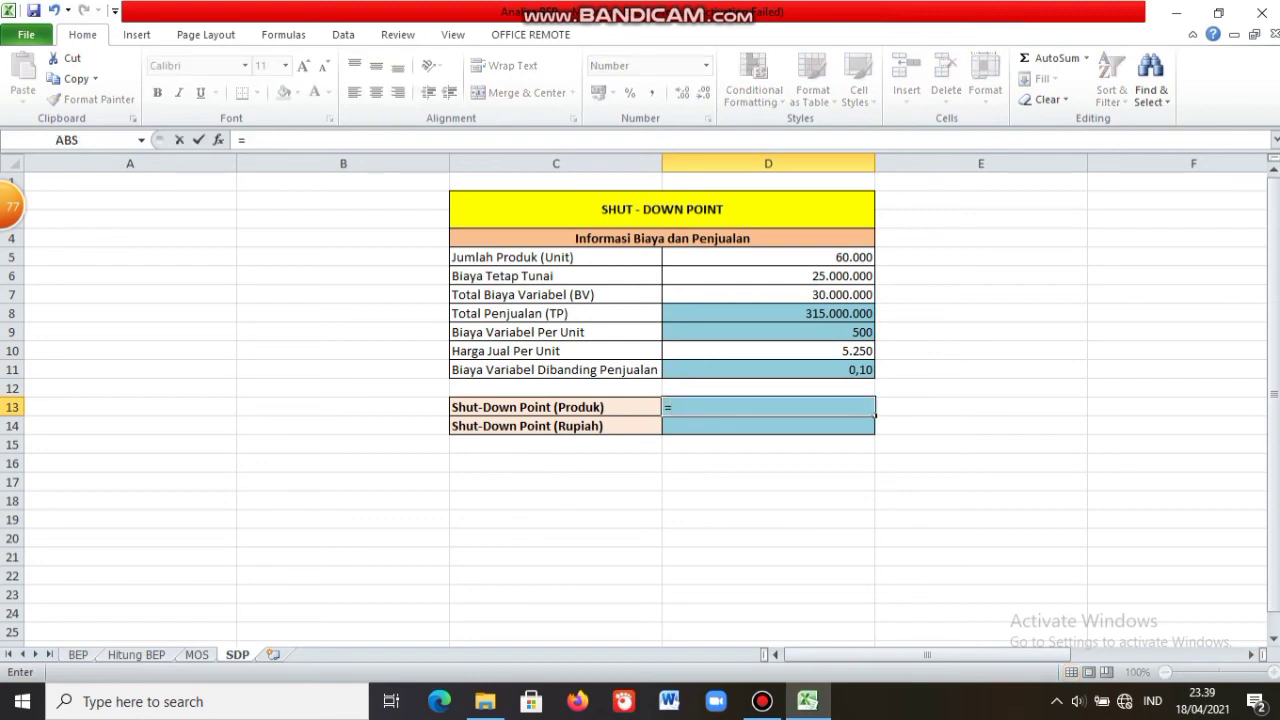
{"action": "left_click", "coordinate": [768, 276]}
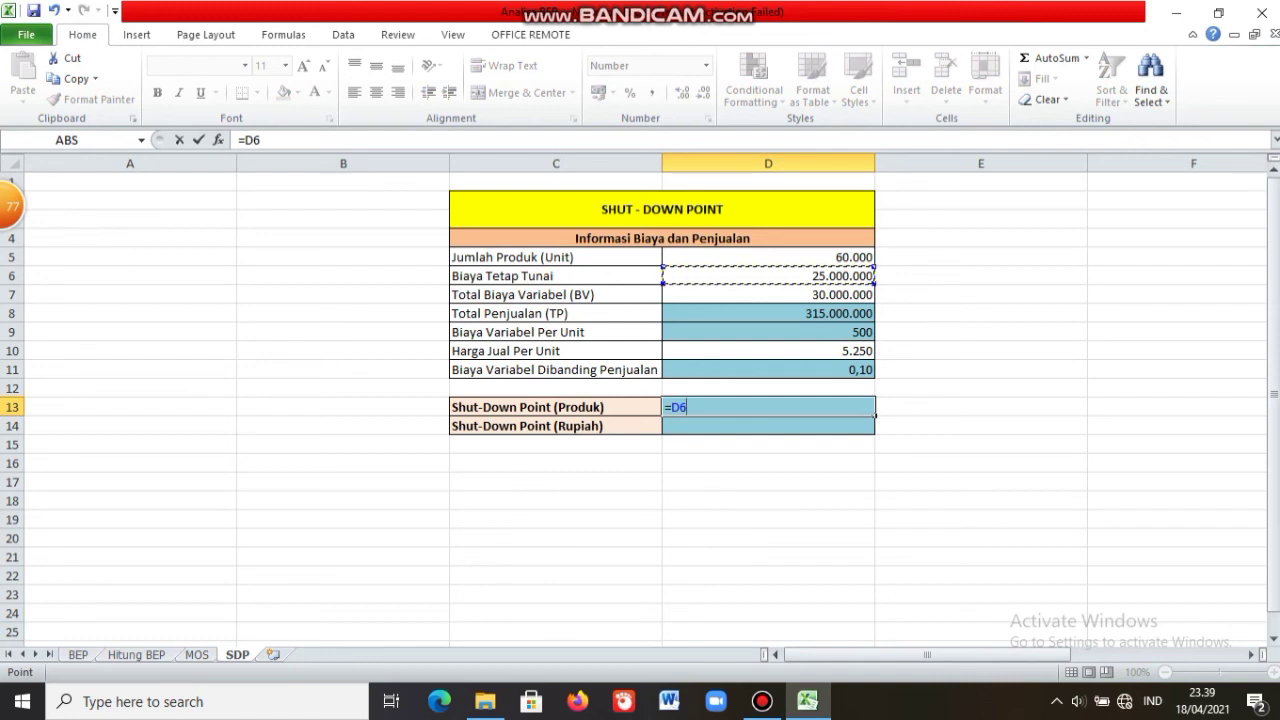
{"action": "type", "text": "/("}
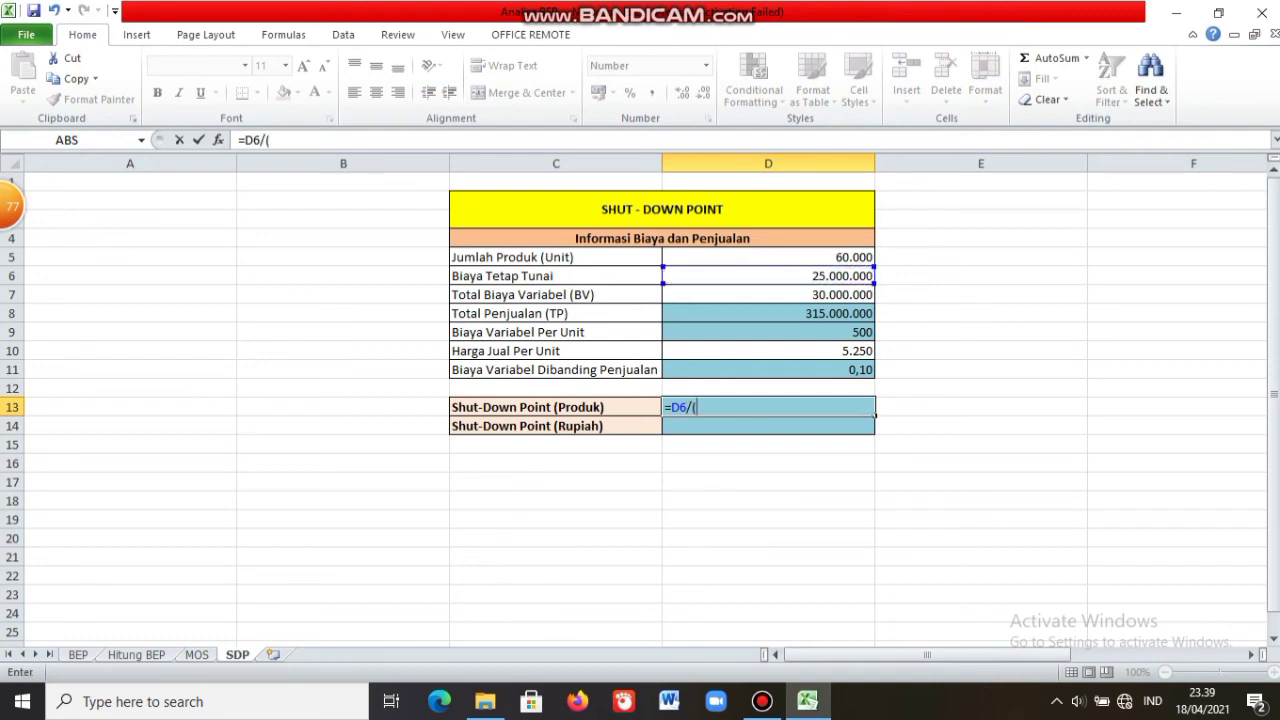
{"action": "left_click", "coordinate": [768, 351]}
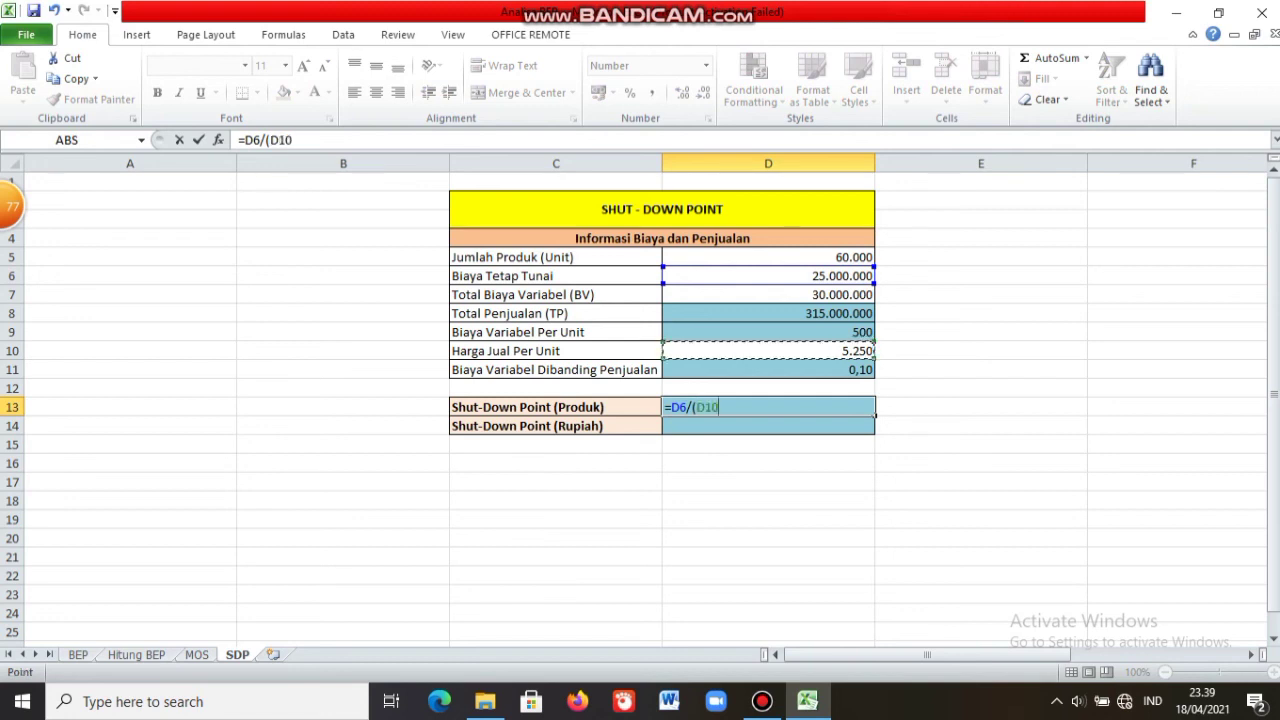
{"action": "type", "text": "-"}
{"action": "left_click", "coordinate": [768, 332]}
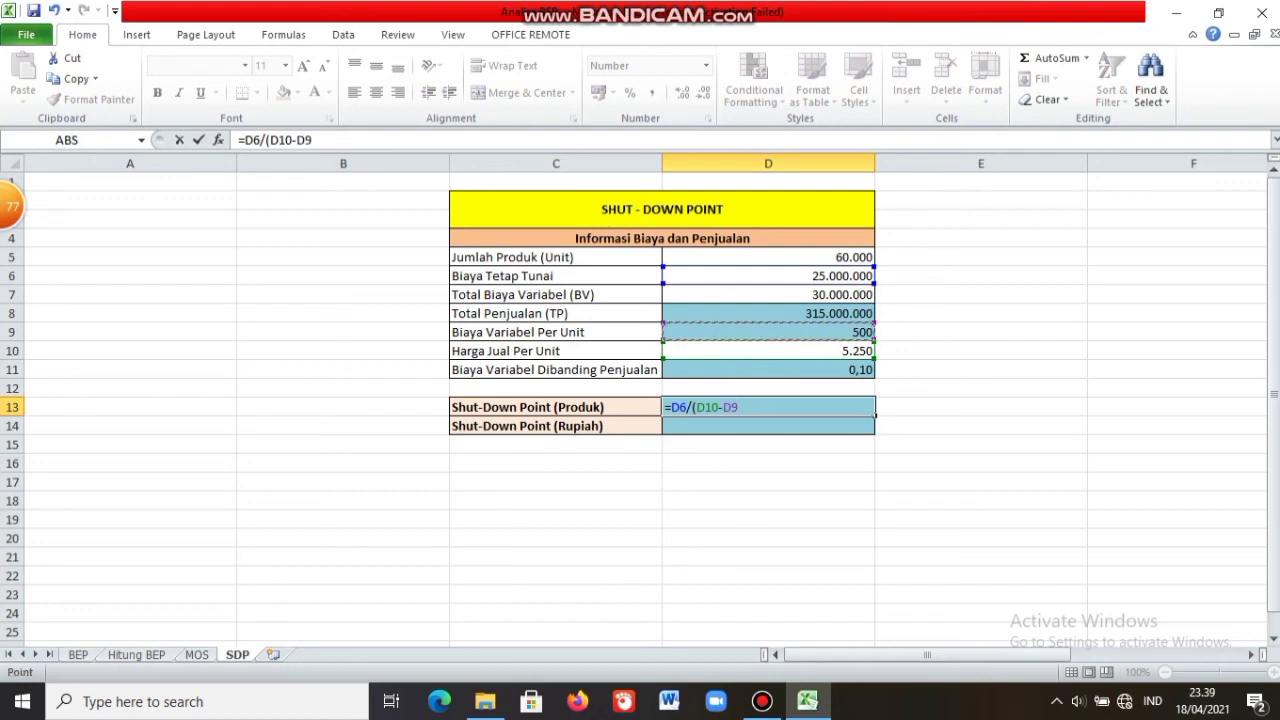
{"action": "type", "text": ")"}
{"action": "key", "text": "Return"}
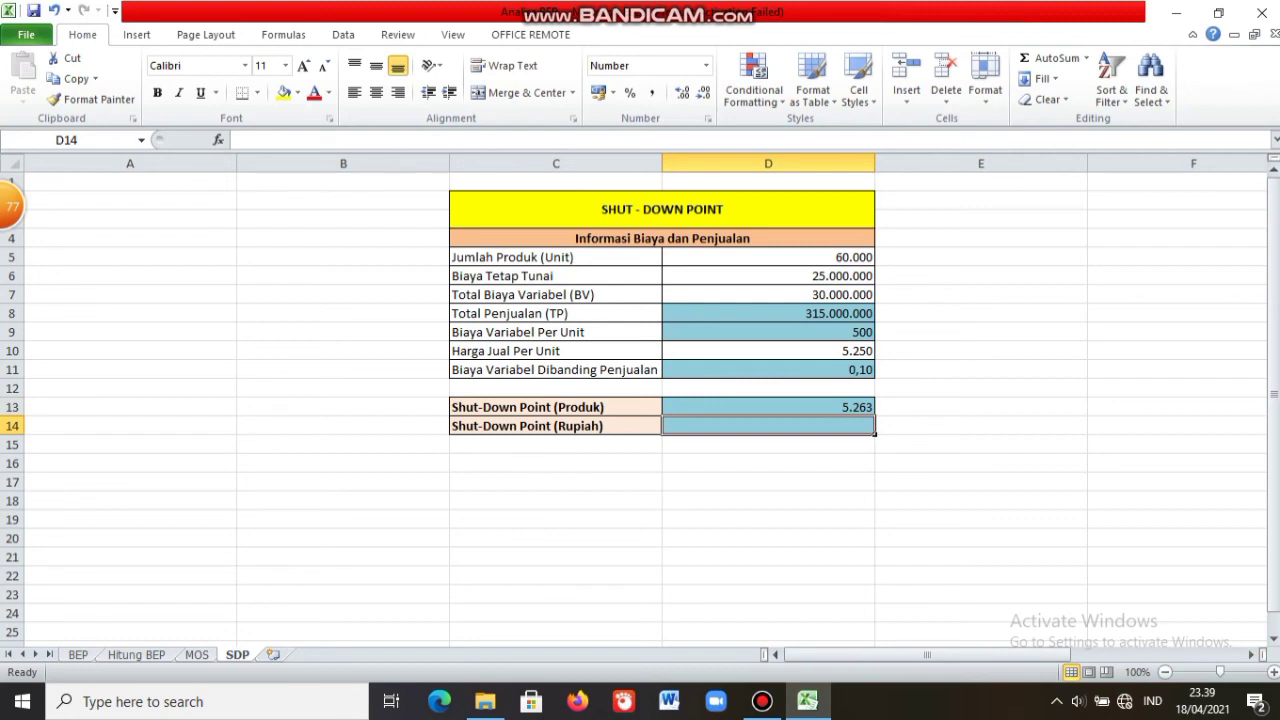
Calculate the shut-down point in rupiah in D14 with the formula =D6/(1-D11).
{"action": "type", "text": "="}
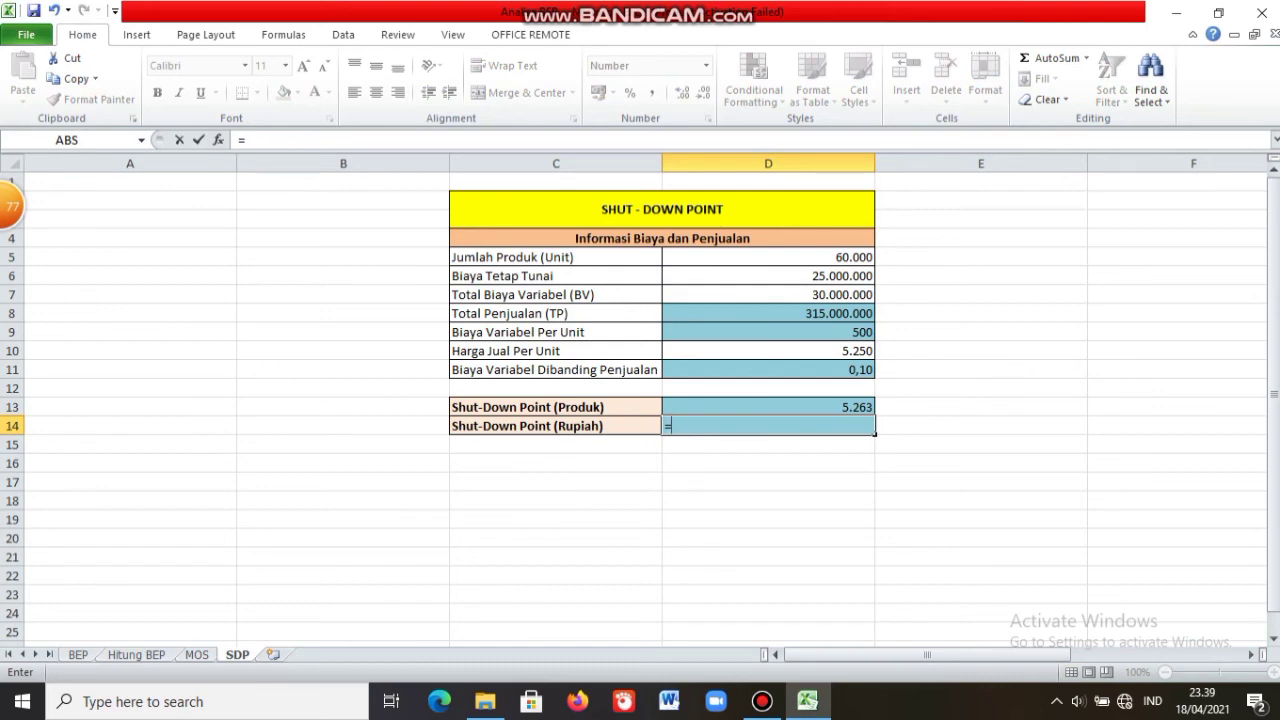
{"action": "left_click", "coordinate": [768, 276]}
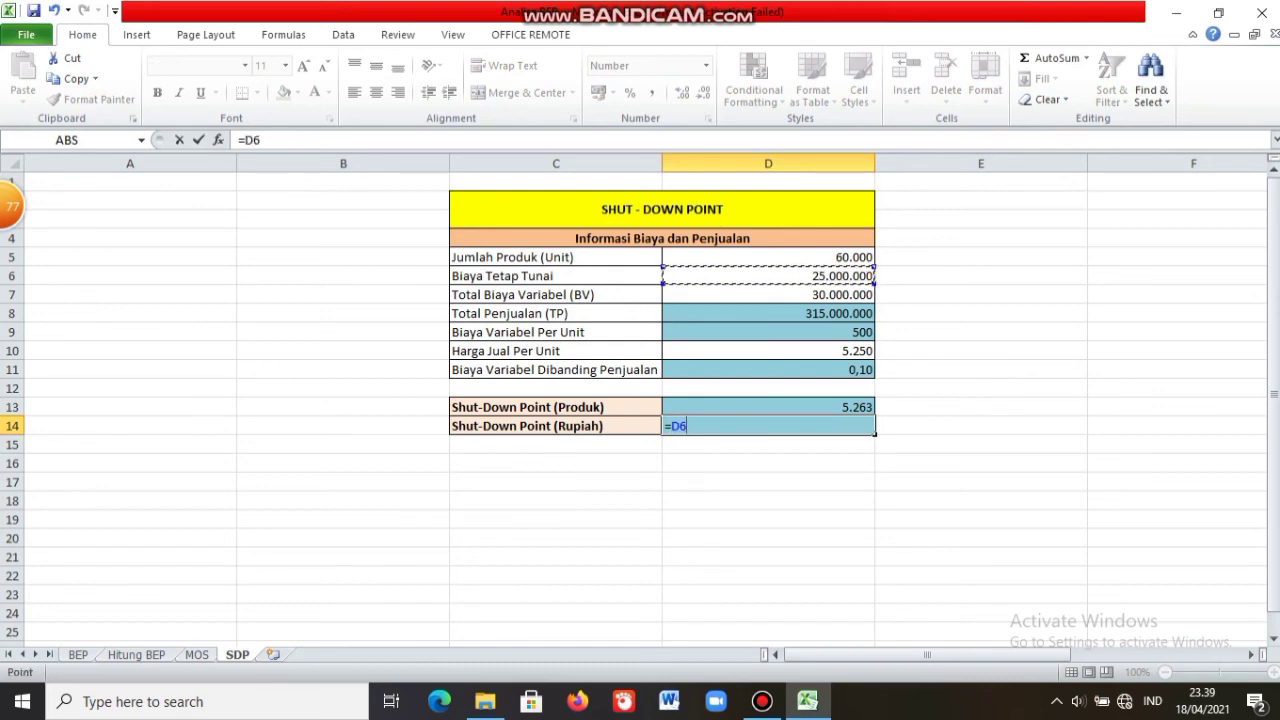
{"action": "type", "text": "/(1-"}
{"action": "left_click", "coordinate": [768, 369]}
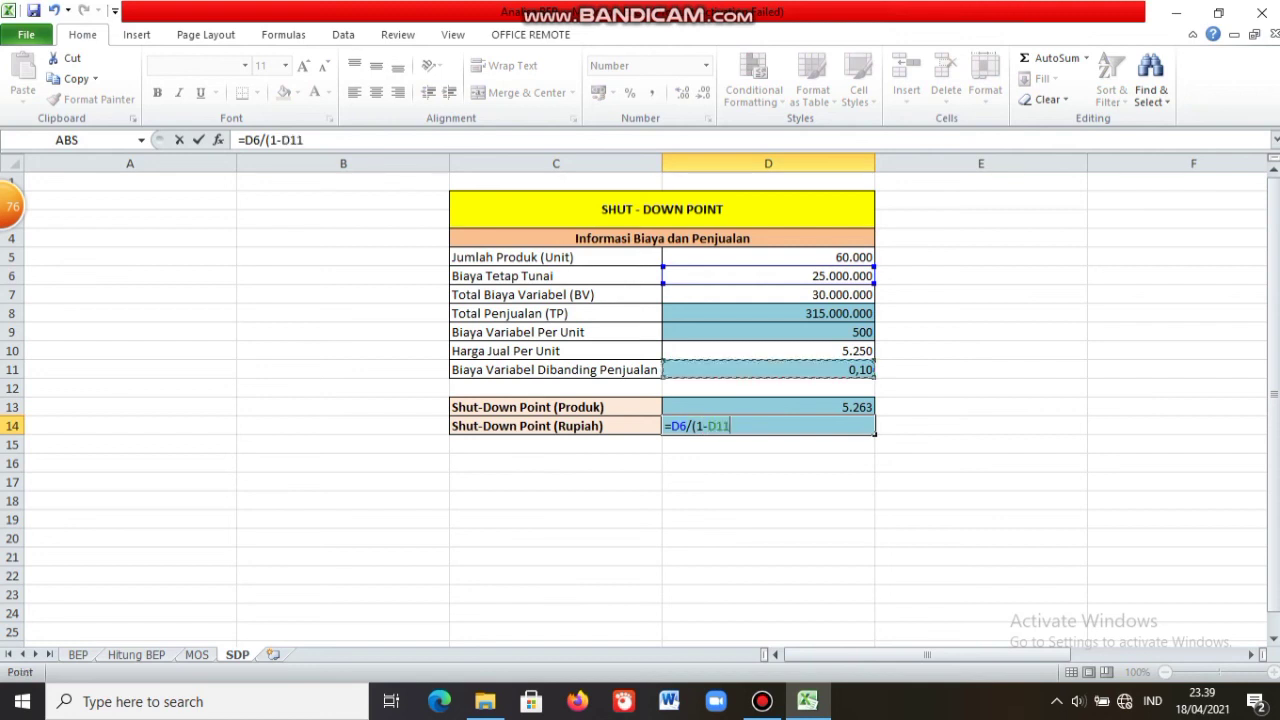
{"action": "type", "text": ")"}
{"action": "key", "text": "Return"}
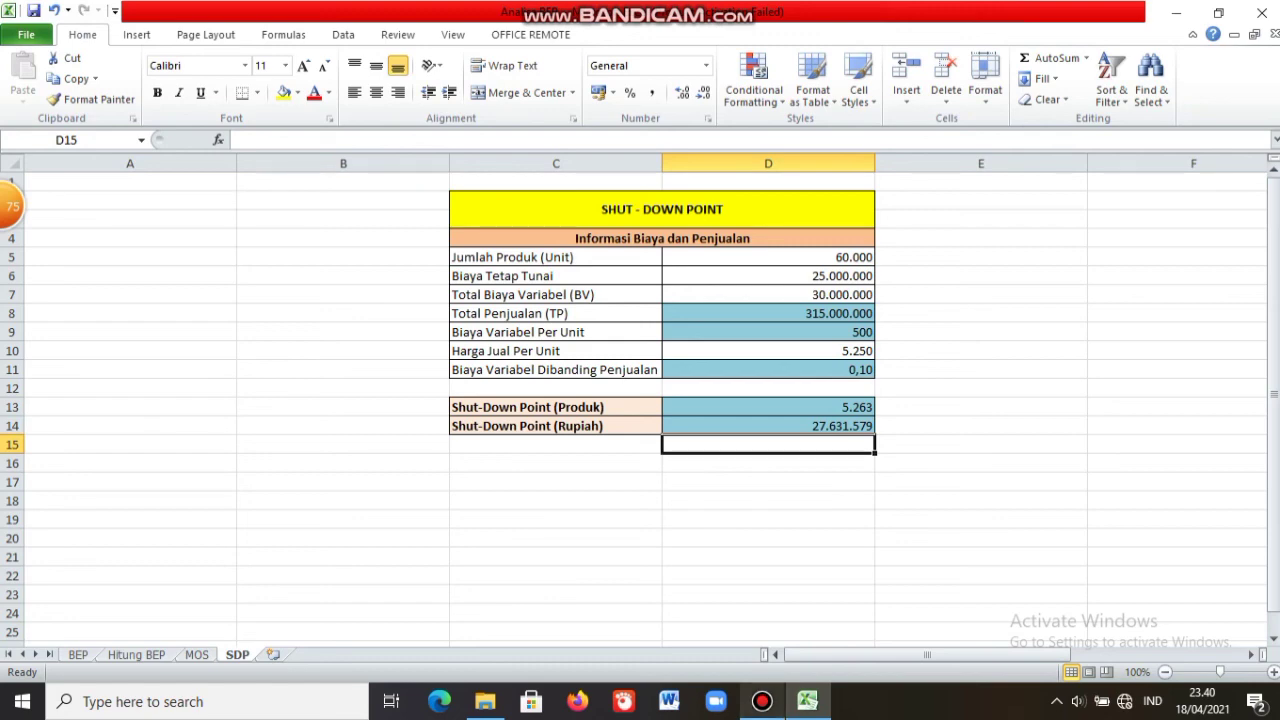
{"action": "left_click", "coordinate": [762, 701]}
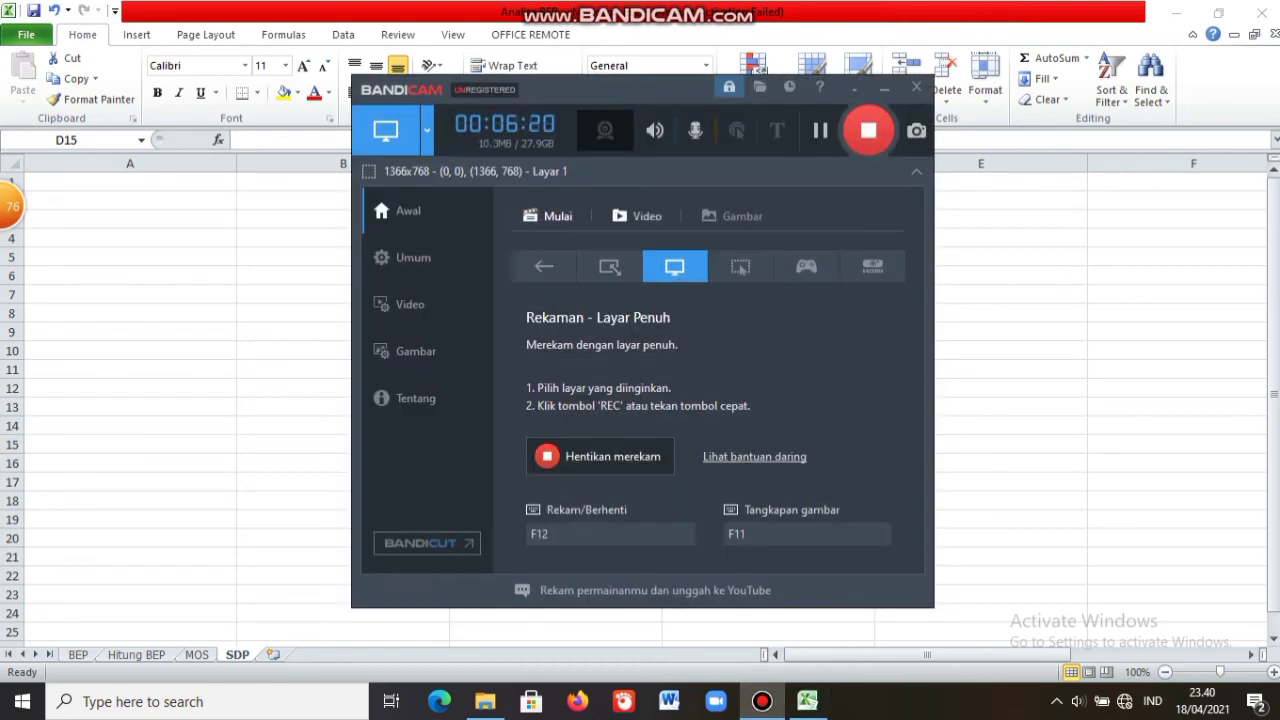